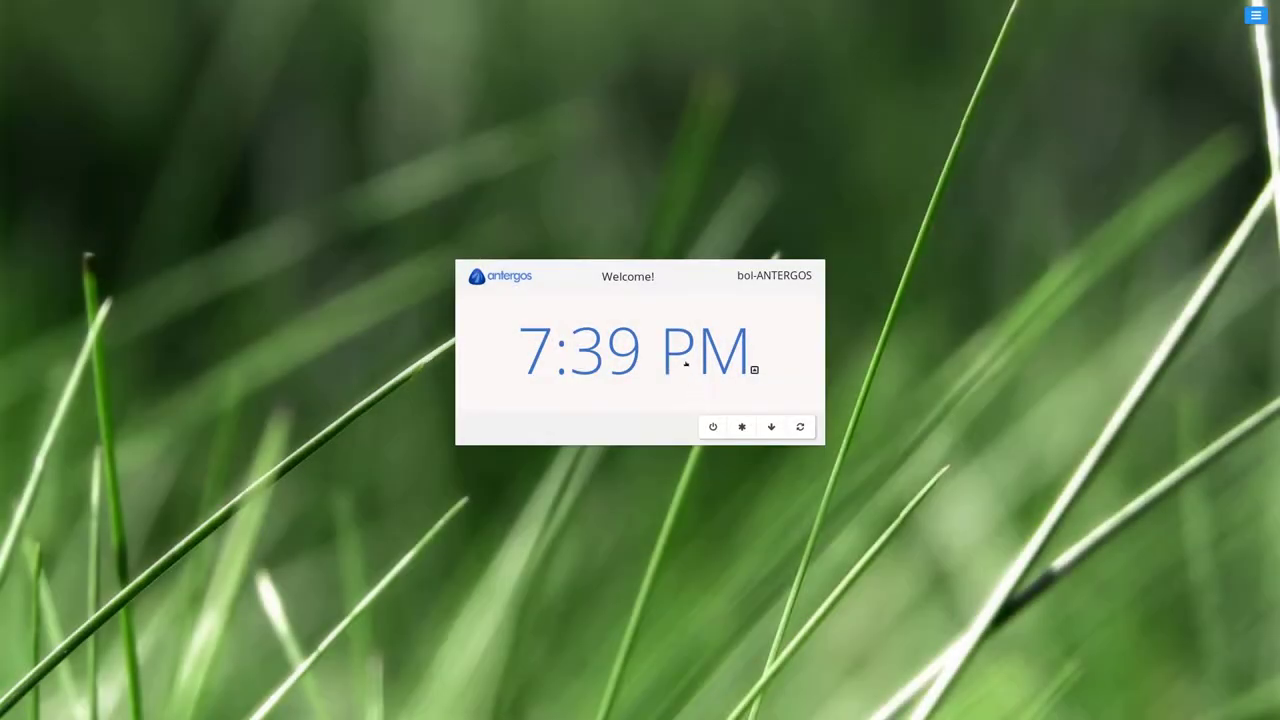
- Enter the account password at the Antergos login screen to start the GNOME session
click(686, 364)
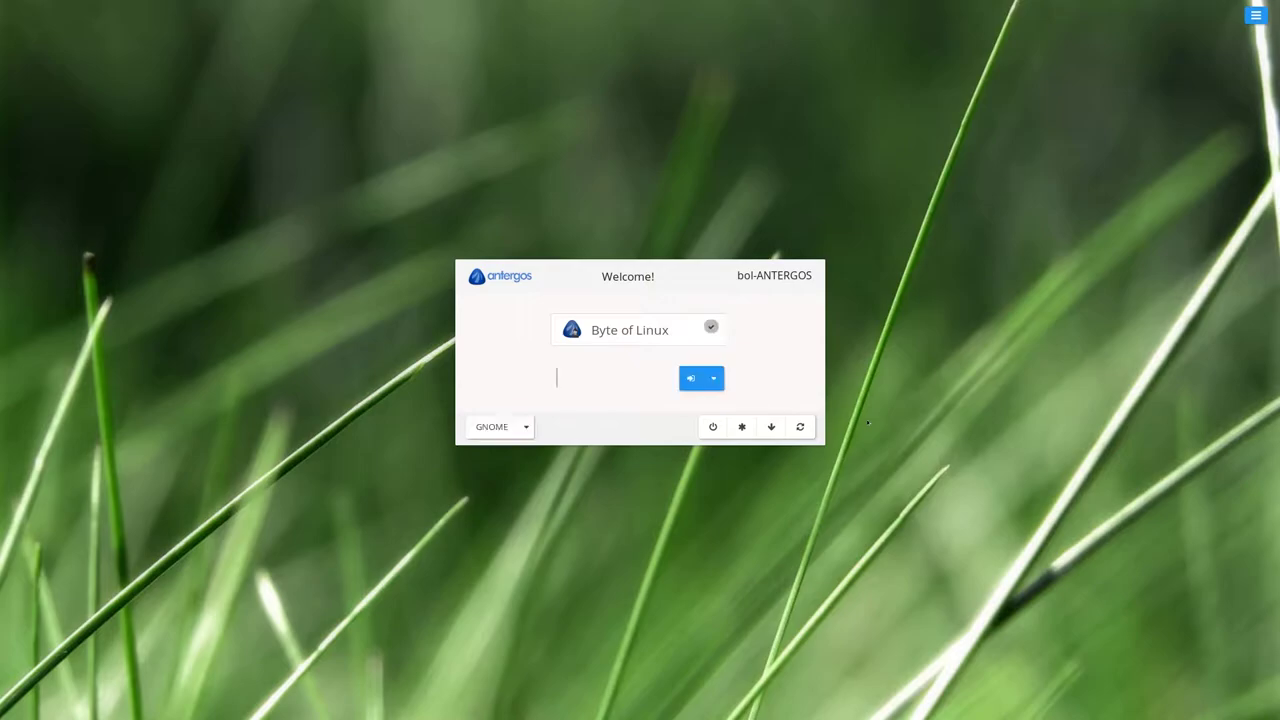
text(•••••••)
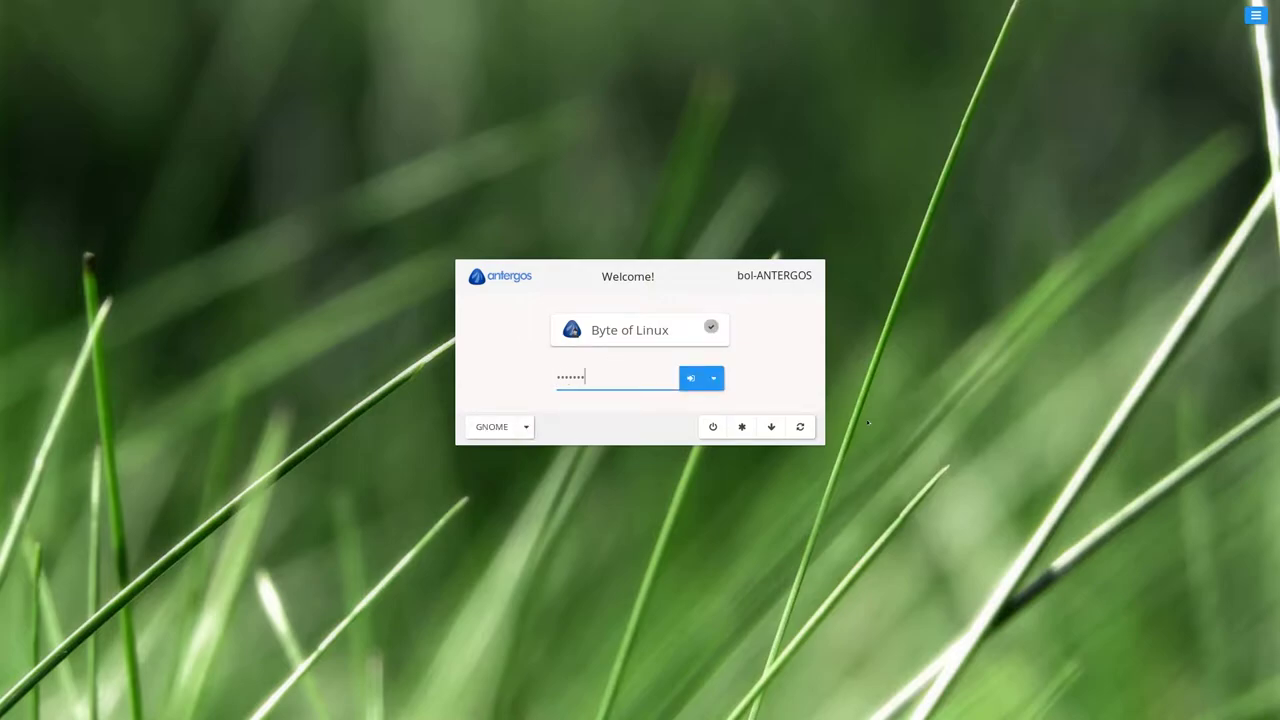
text(•••)
key(Return)
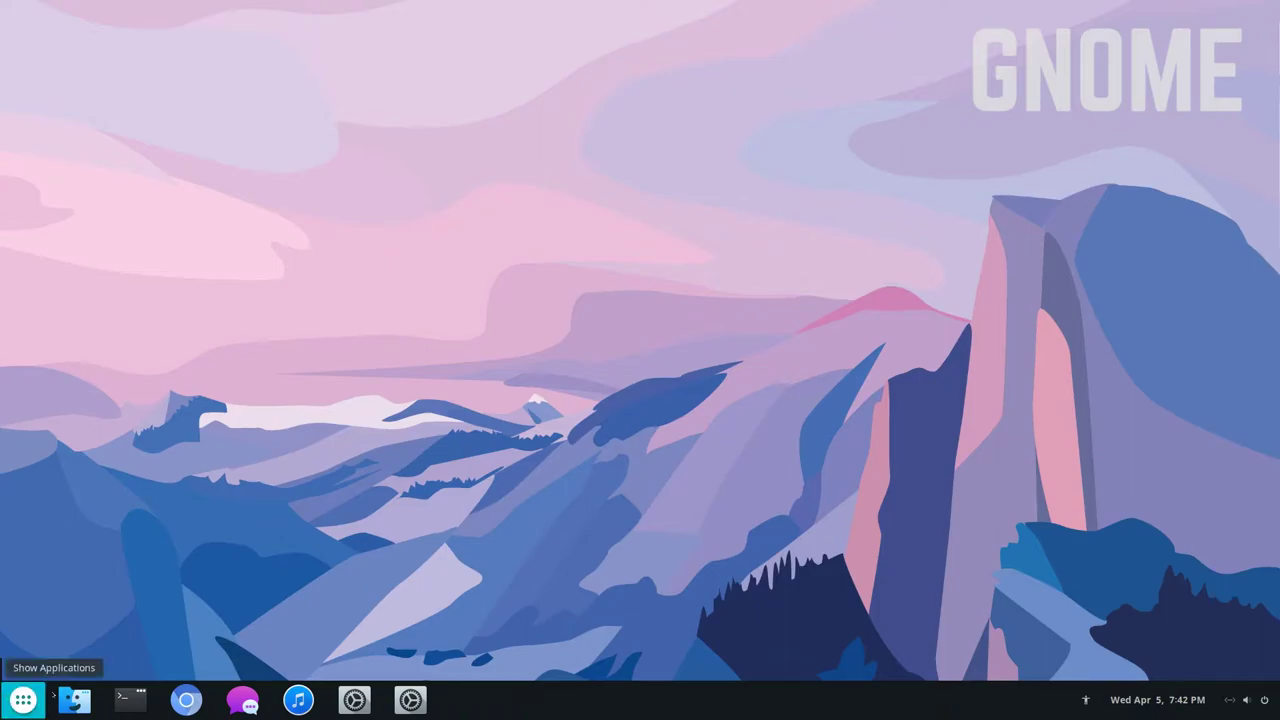
- Launch Add/Remove Software (Pamac) from the application search
click(22, 700)
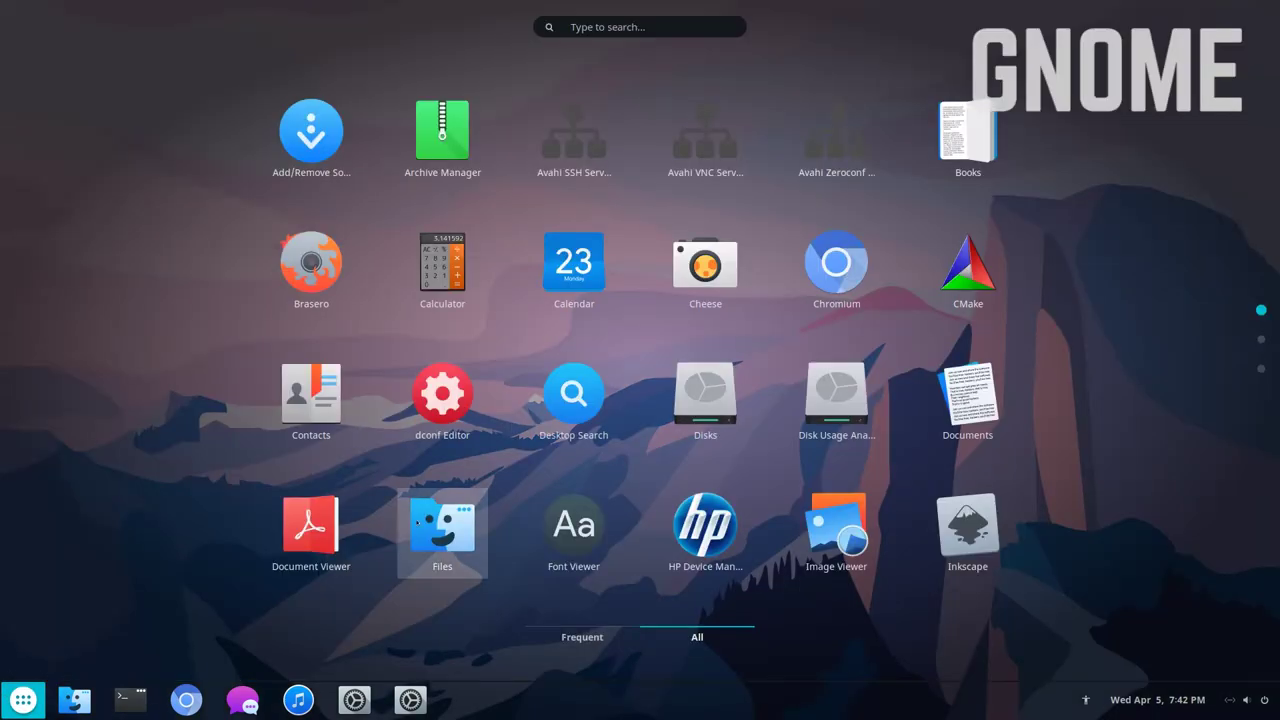
text(twea)
key(super)
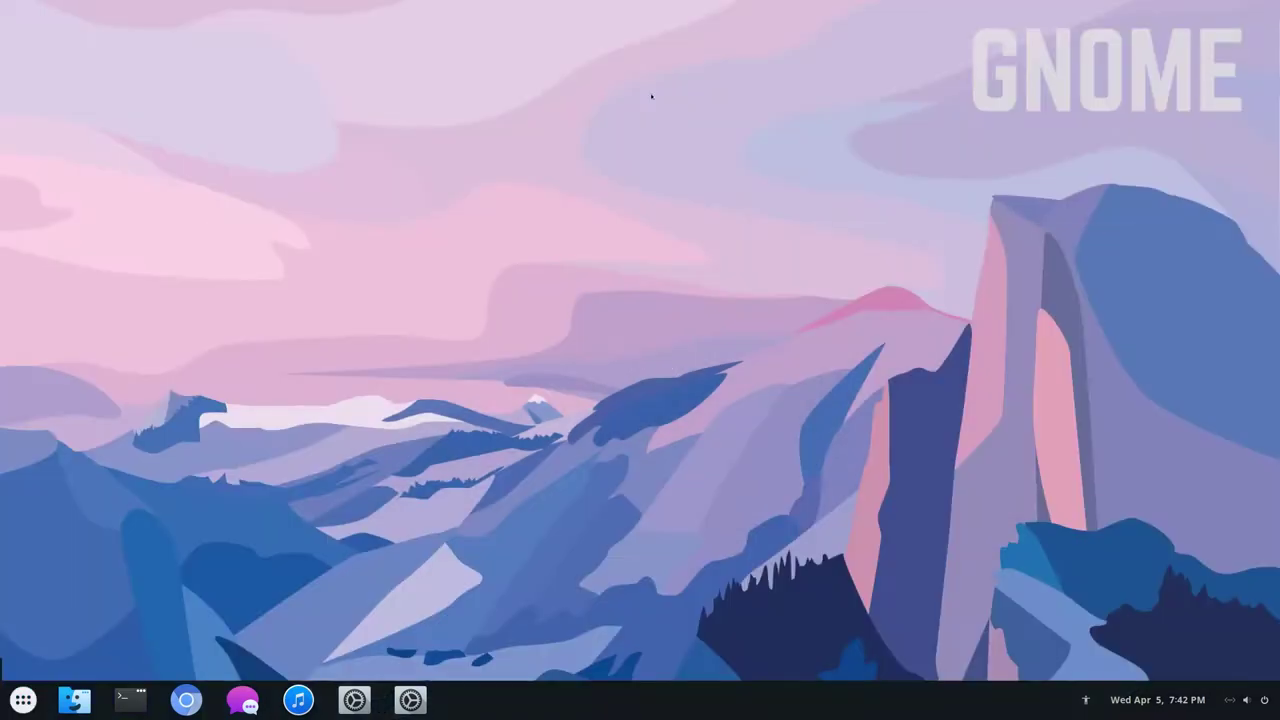
key(super)
text(add)
key(Return)
- Search 'tweak tool', view the installed gnome-tweak-tool package details, then close the window
text(tweak tool)
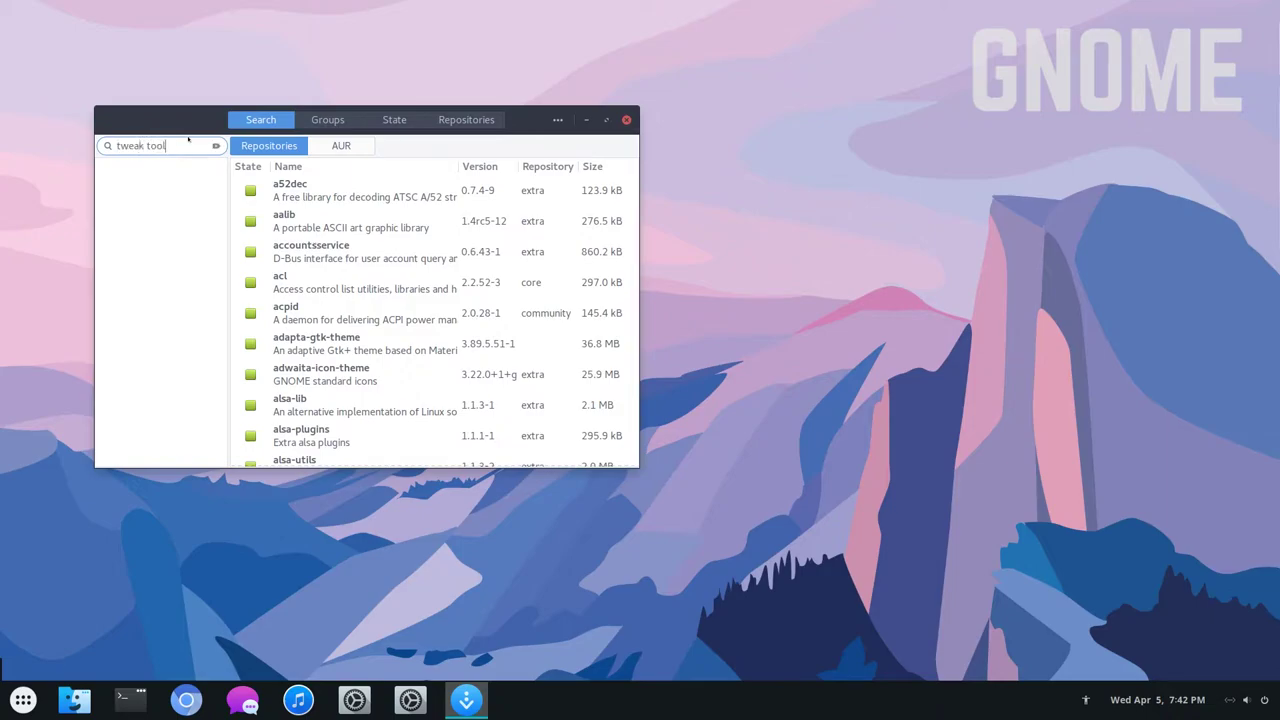
key(Return)
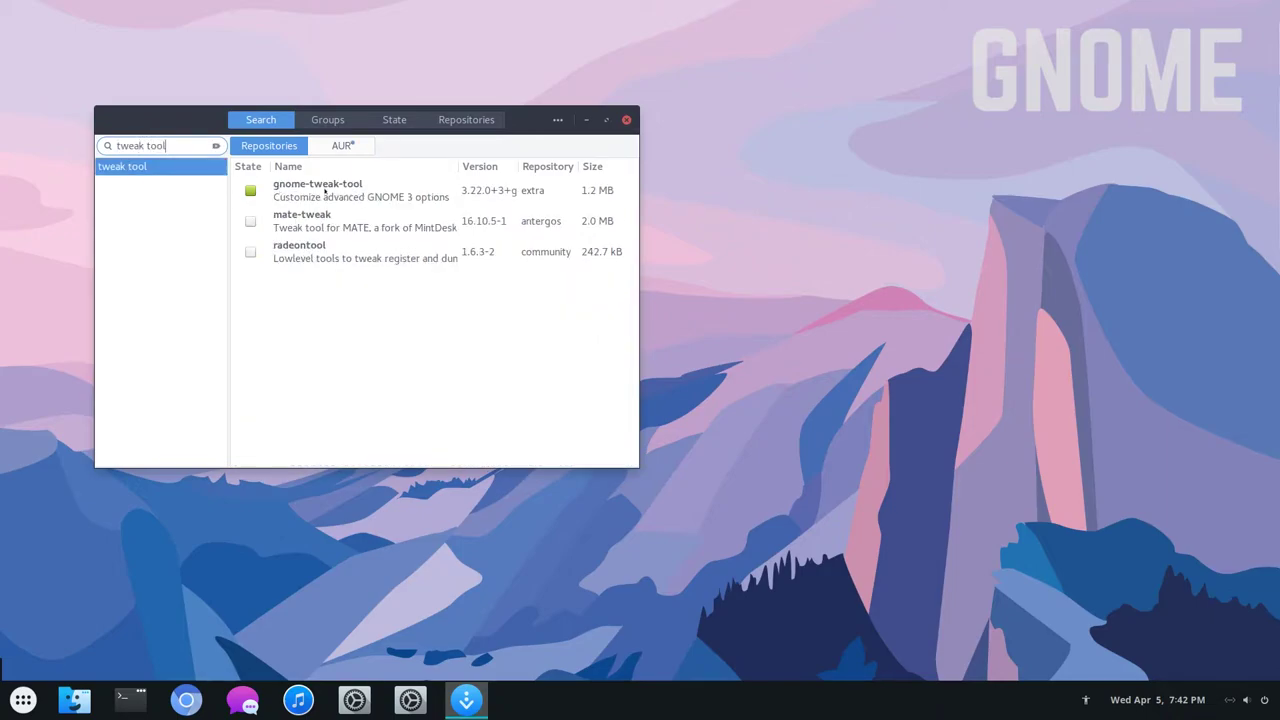
double_click(324, 191)
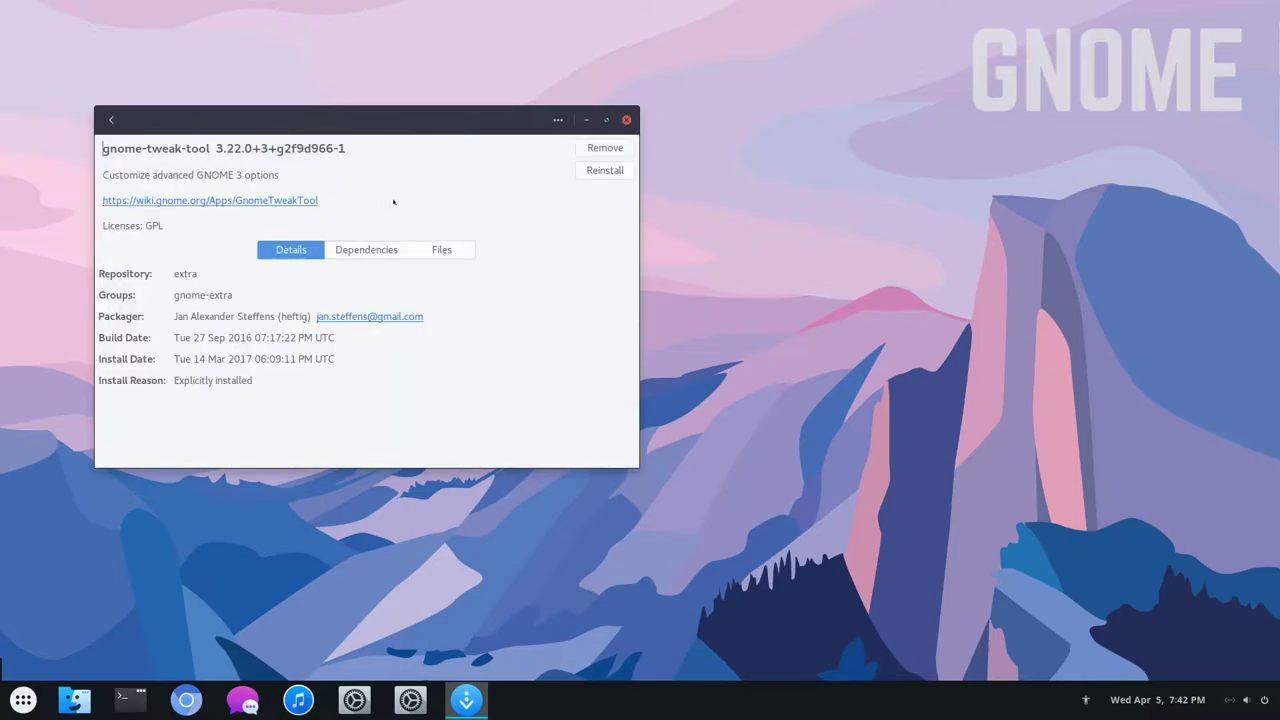
drag(441, 129, 709, 243)
click(894, 233)
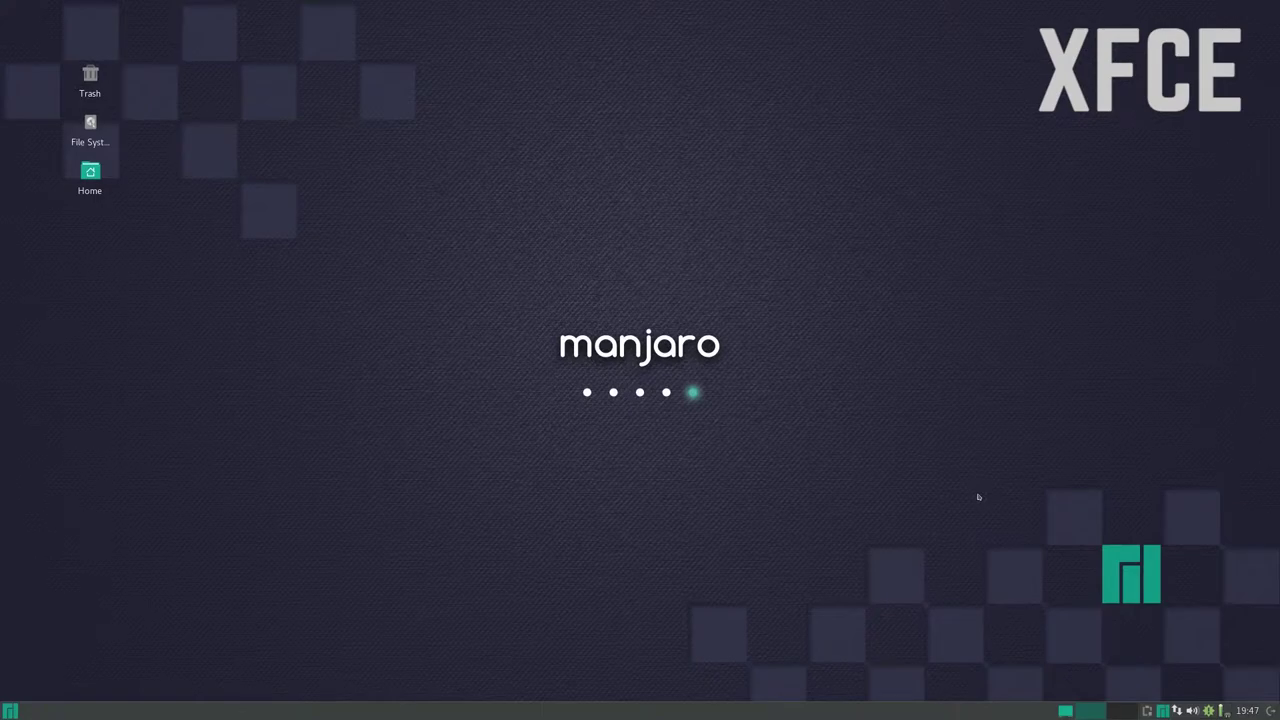
- In Settings Manager's Mouse and Touchpad Theme tab, select the Adwaita cursor theme
key(super)
text(settings)
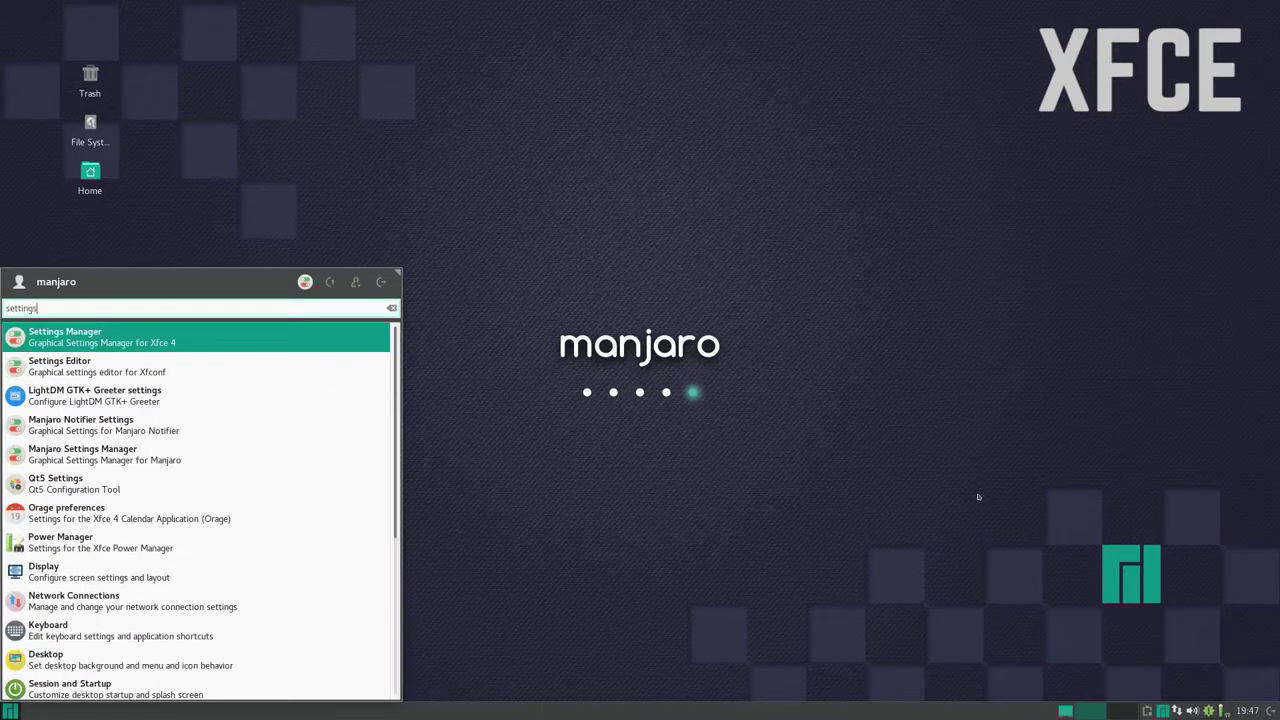
key(Return)
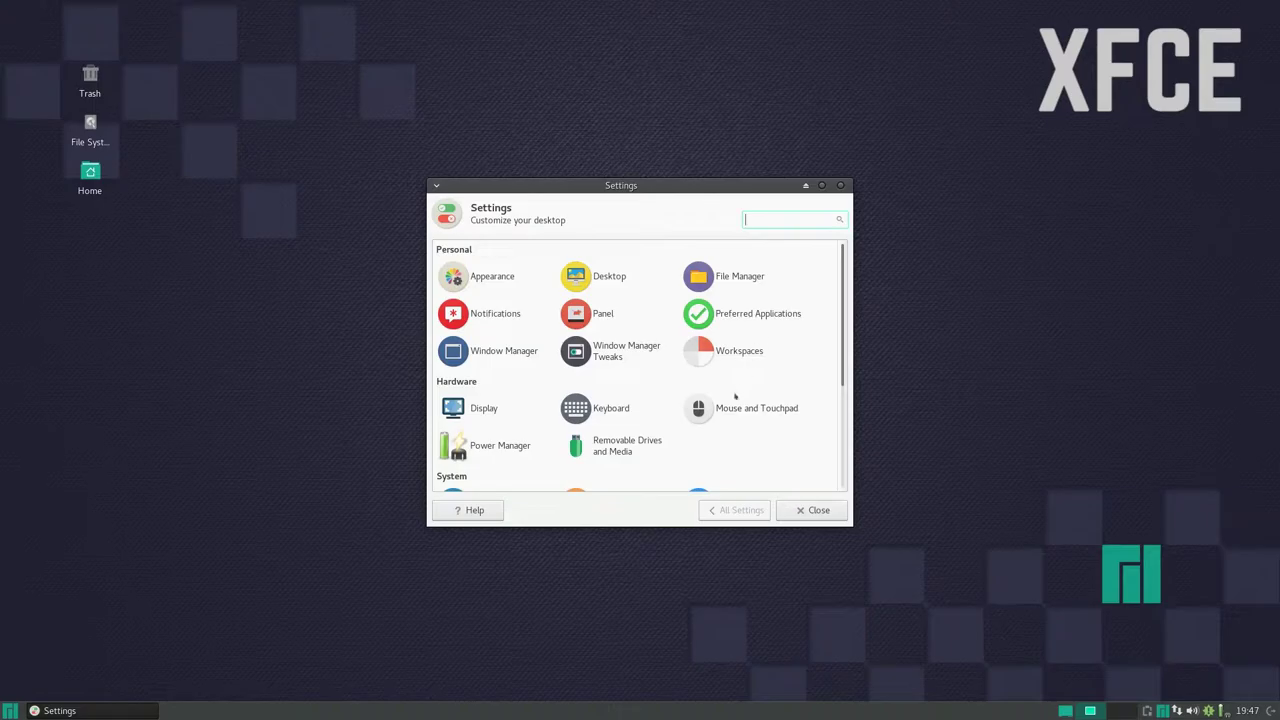
click(720, 410)
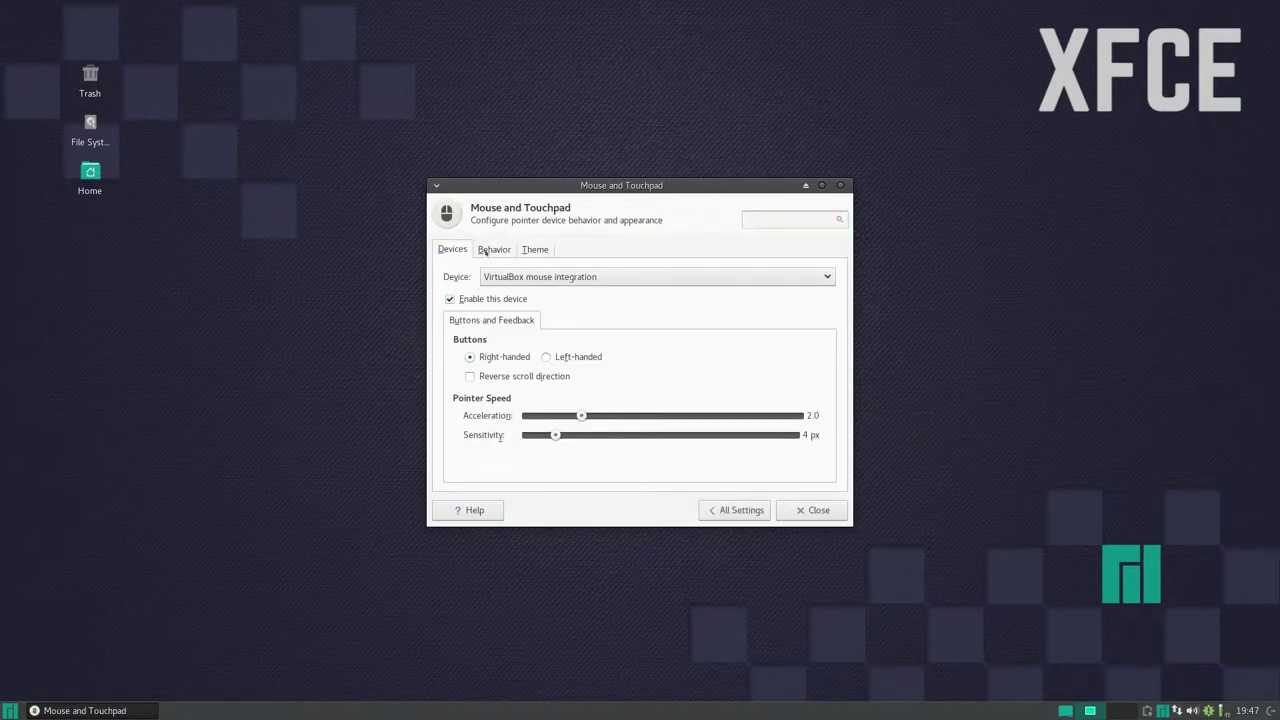
click(533, 251)
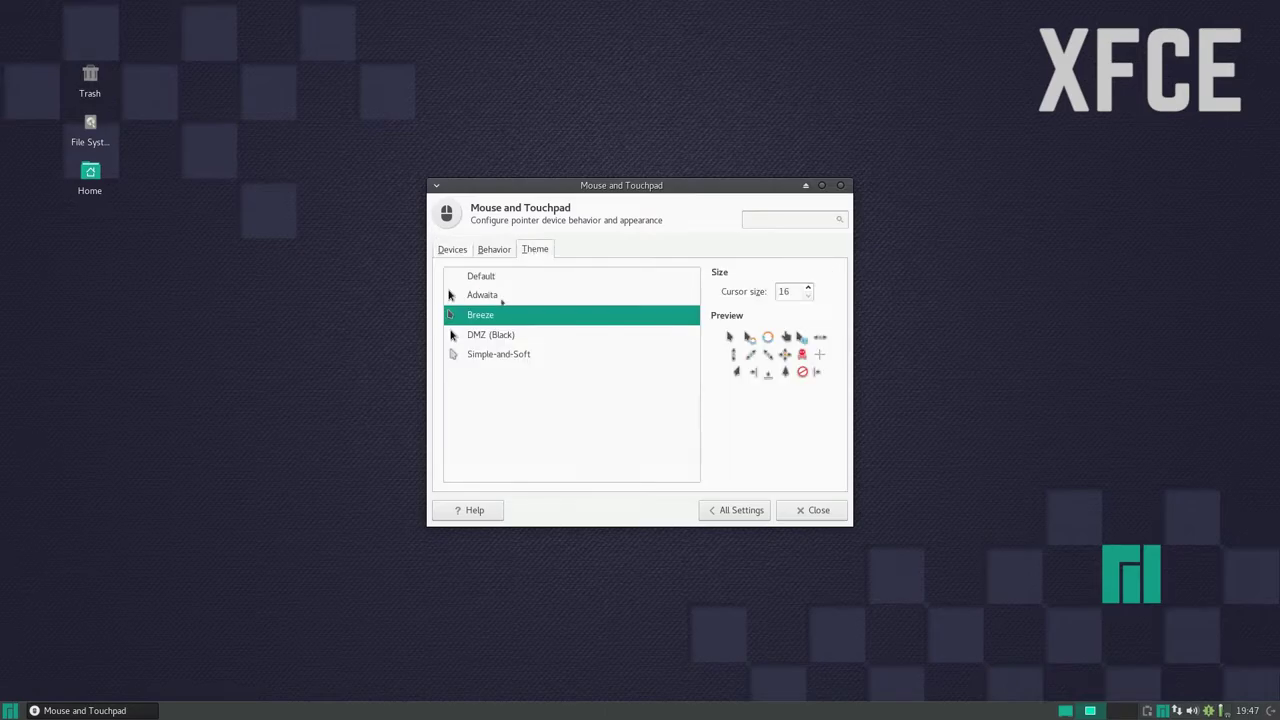
click(484, 341)
click(488, 315)
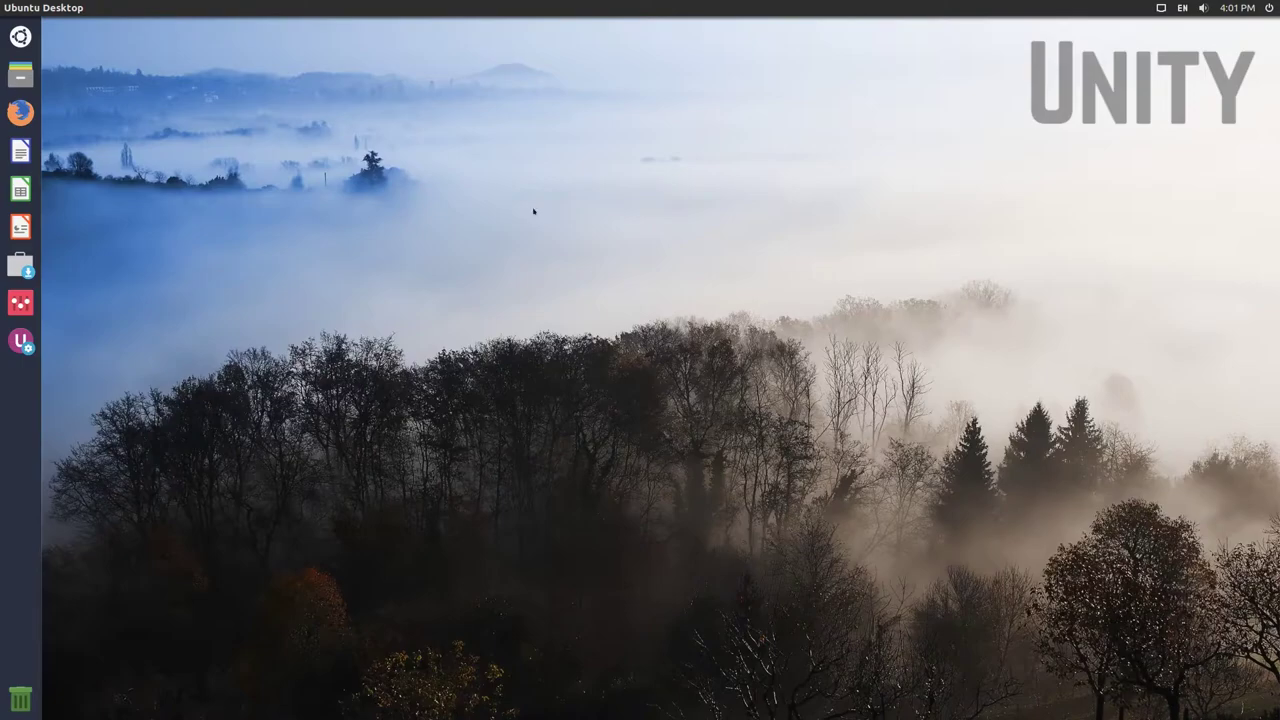
- Launch Ubuntu Software, centre its window and search the catalogue for 'tweak'
key(super)
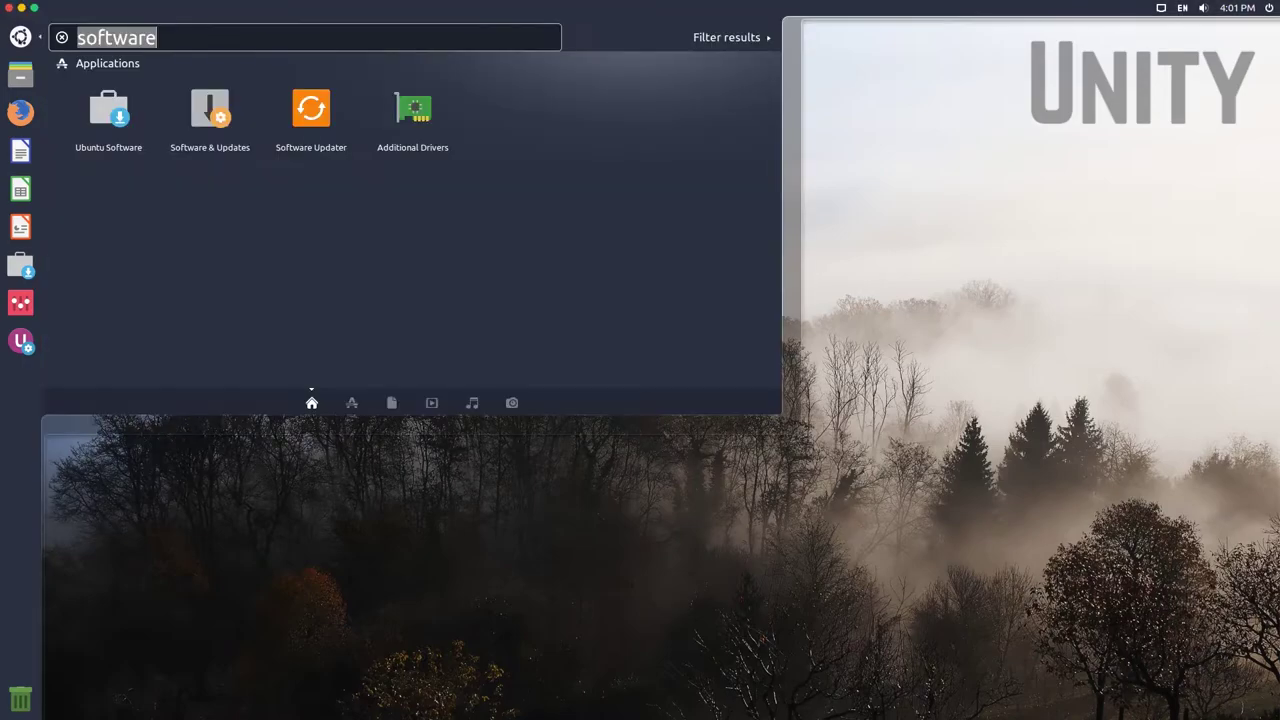
text(softwa)
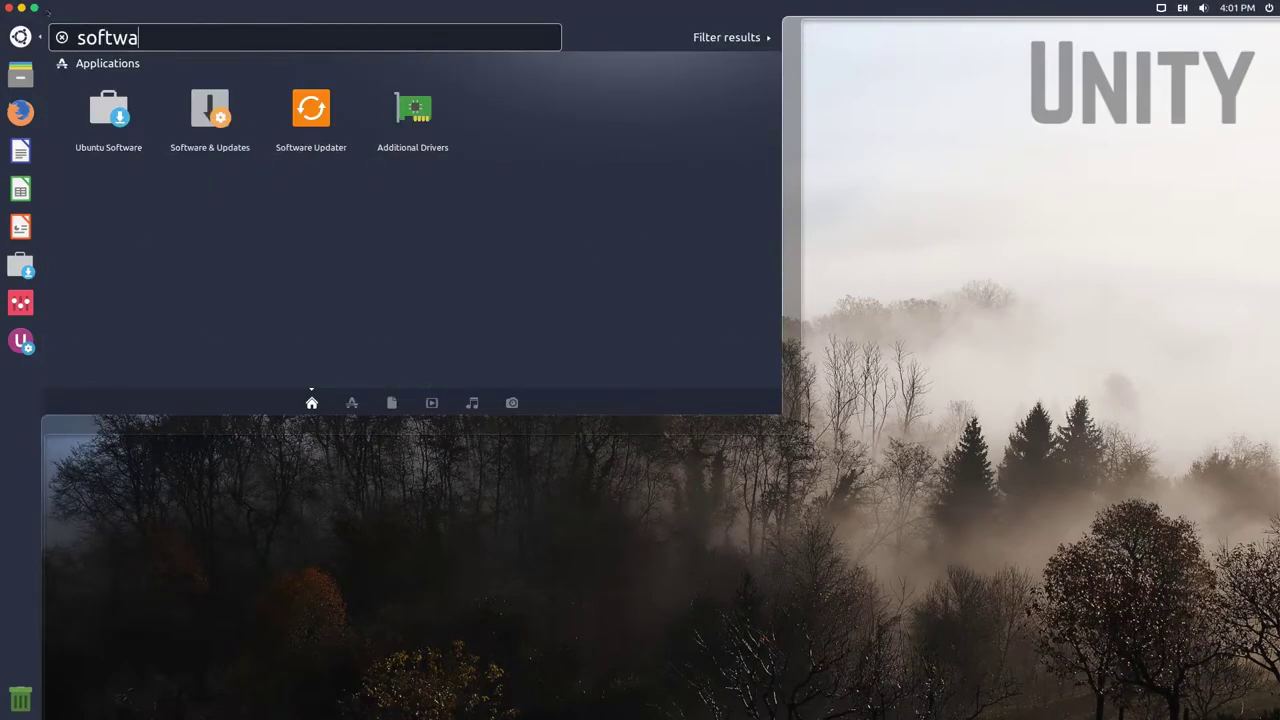
key(Return)
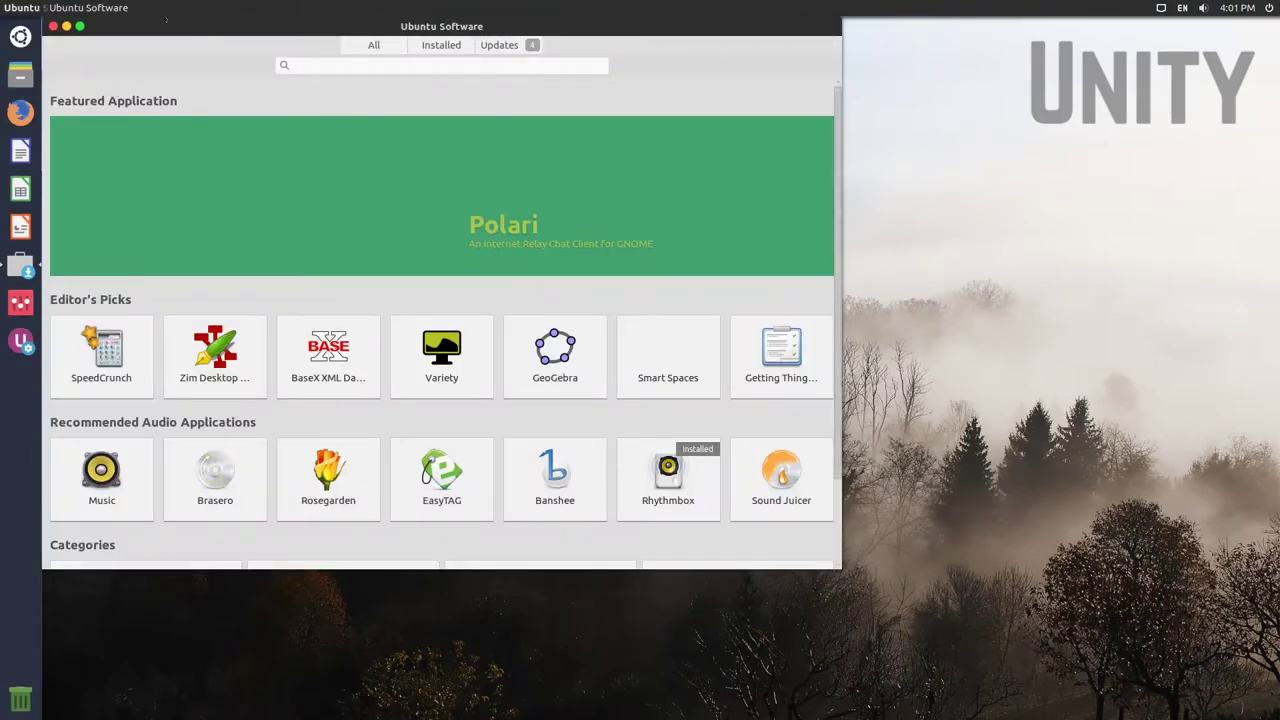
drag(165, 23, 325, 85)
text(tweak)
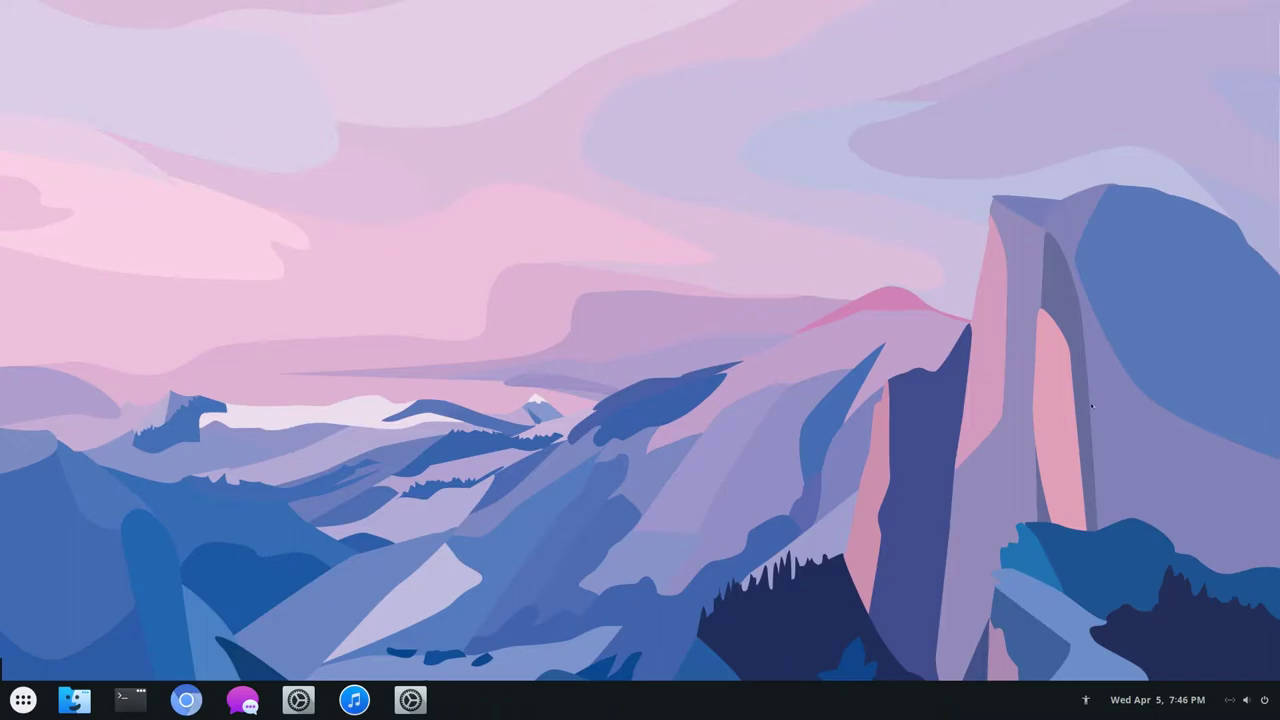
- Google 'breeze serie cursors' in Chromium and highlight the gnome-look.org result's address
click(185, 700)
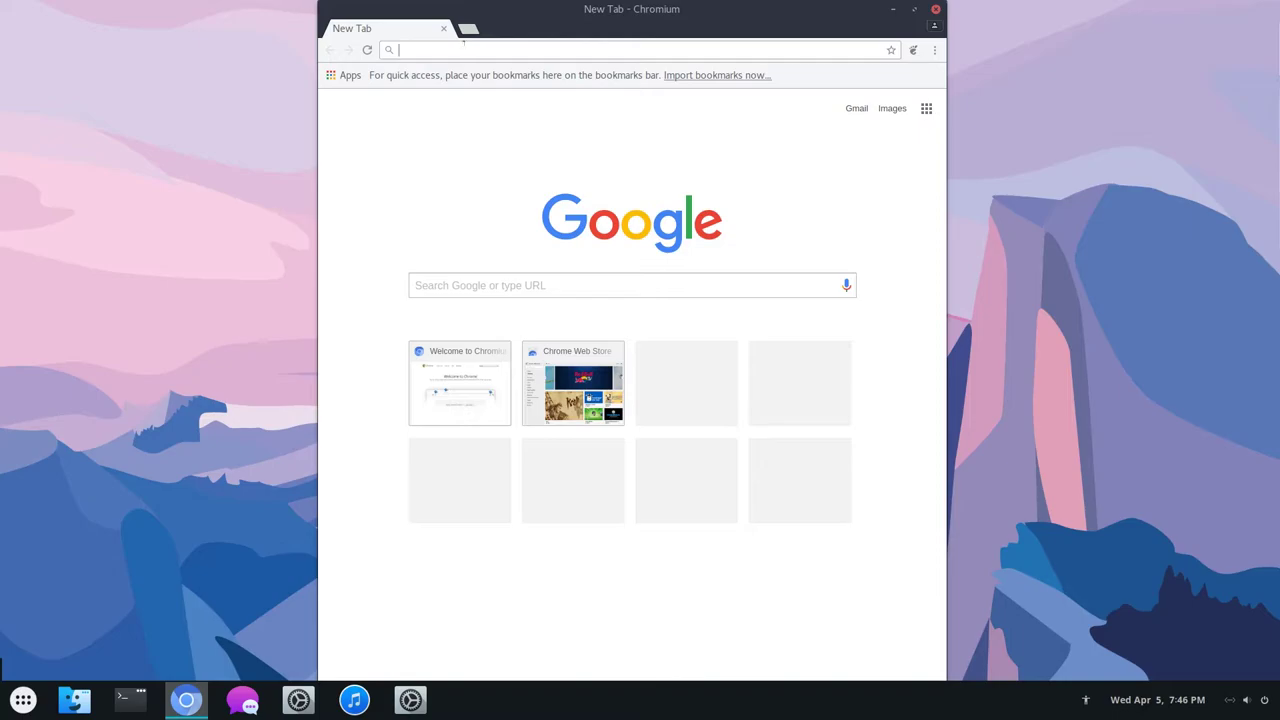
text(breeze serier)
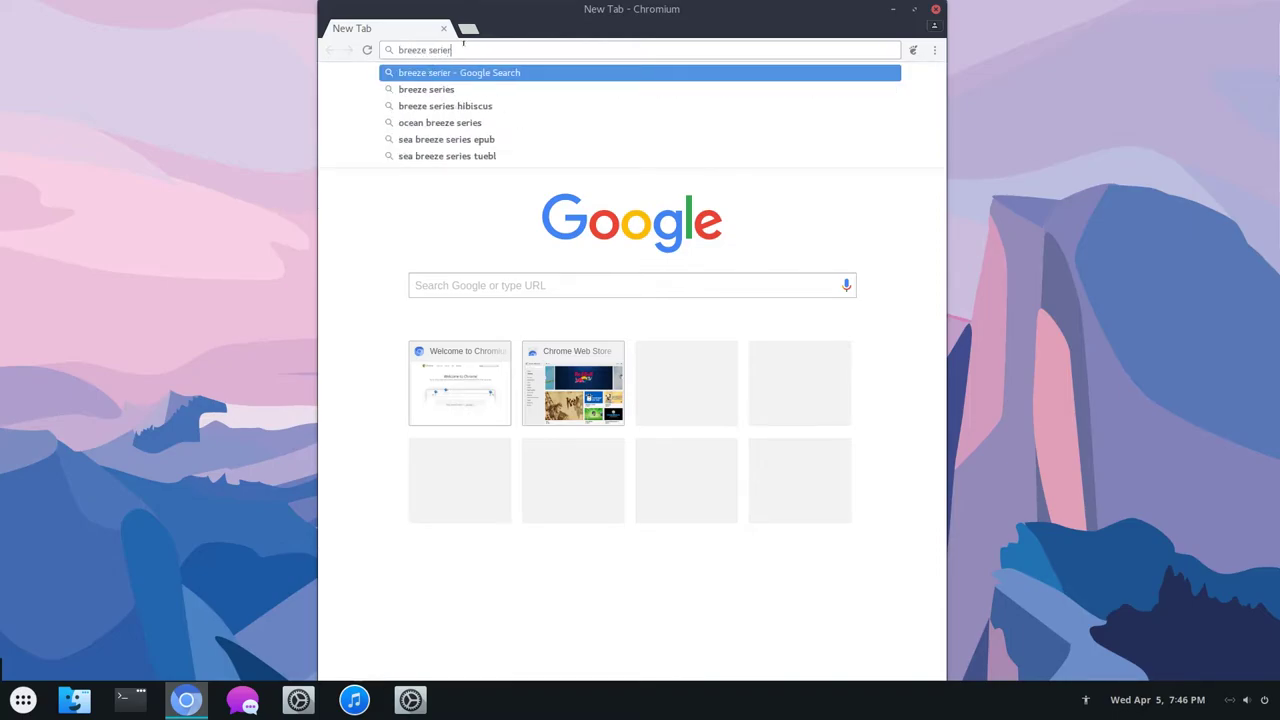
key(BackSpace)
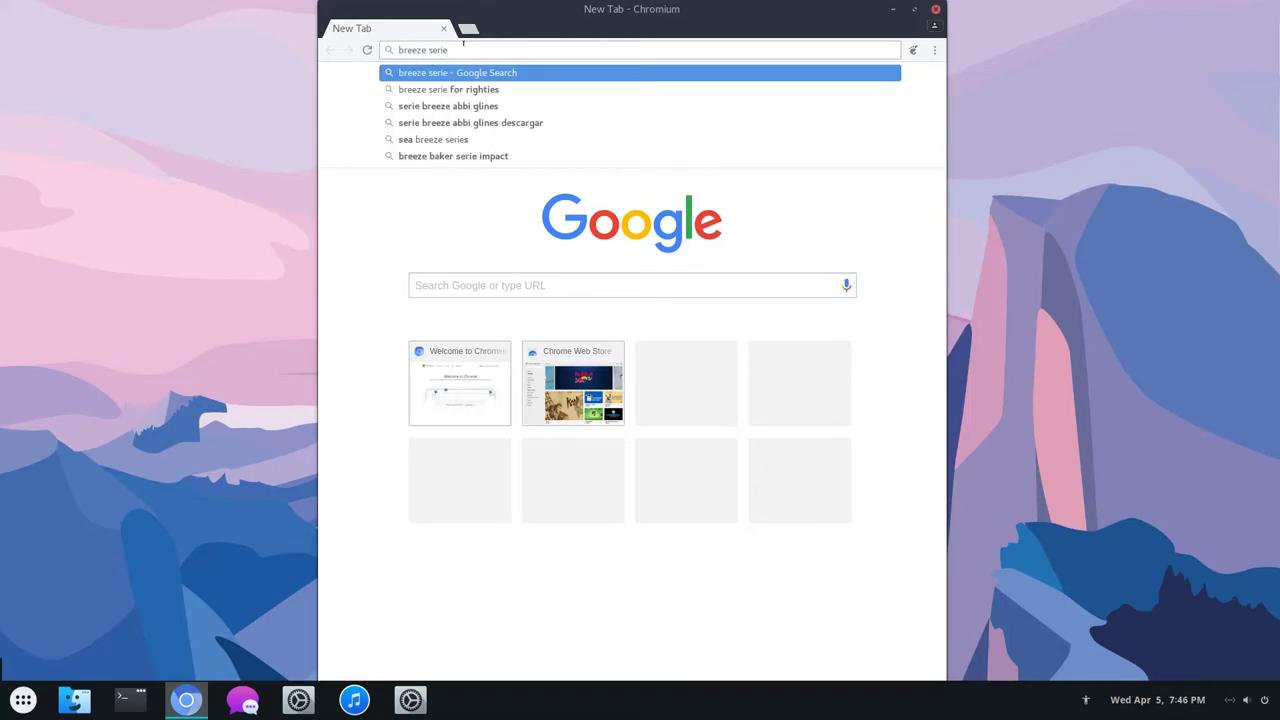
text(cursors)
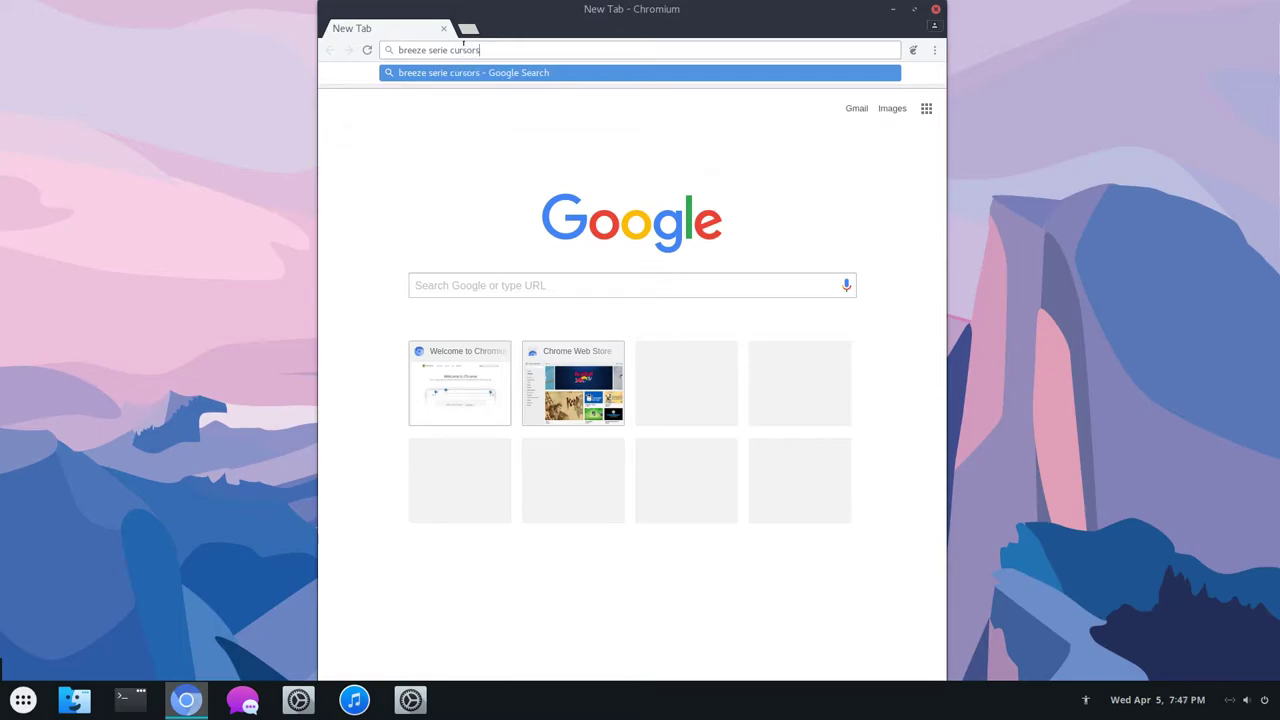
key(Return)
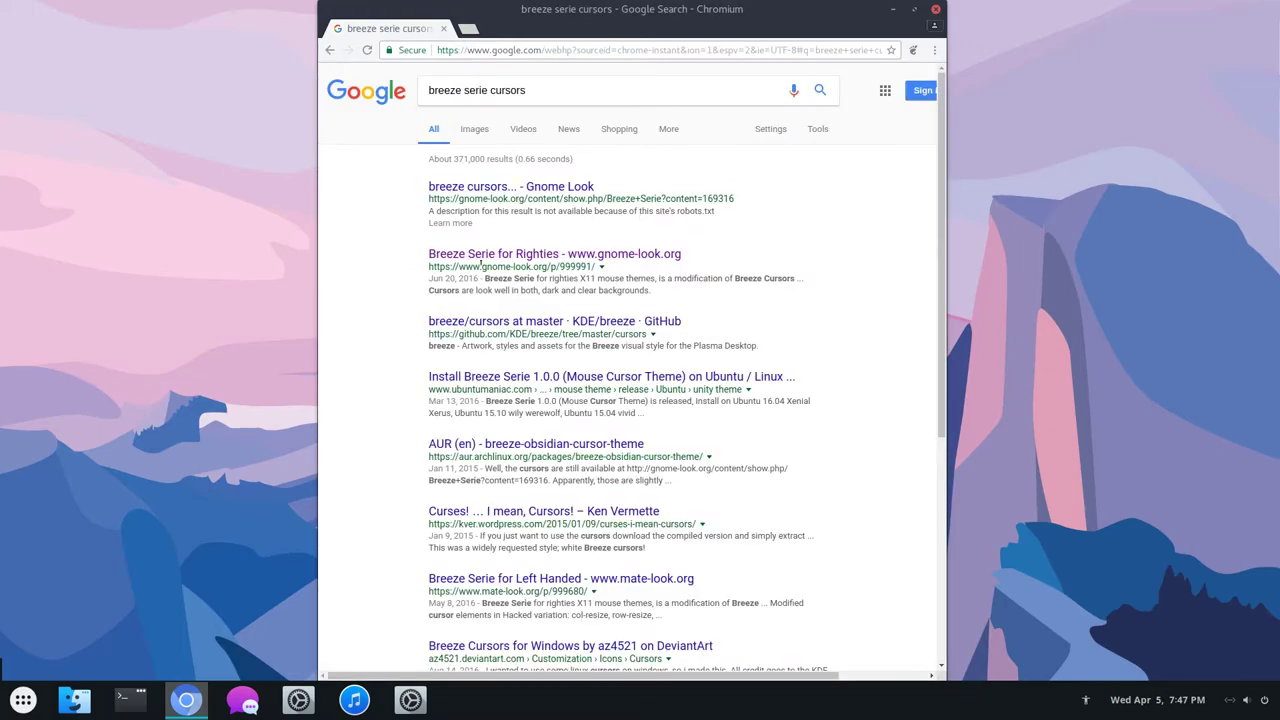
drag(444, 265, 549, 266)
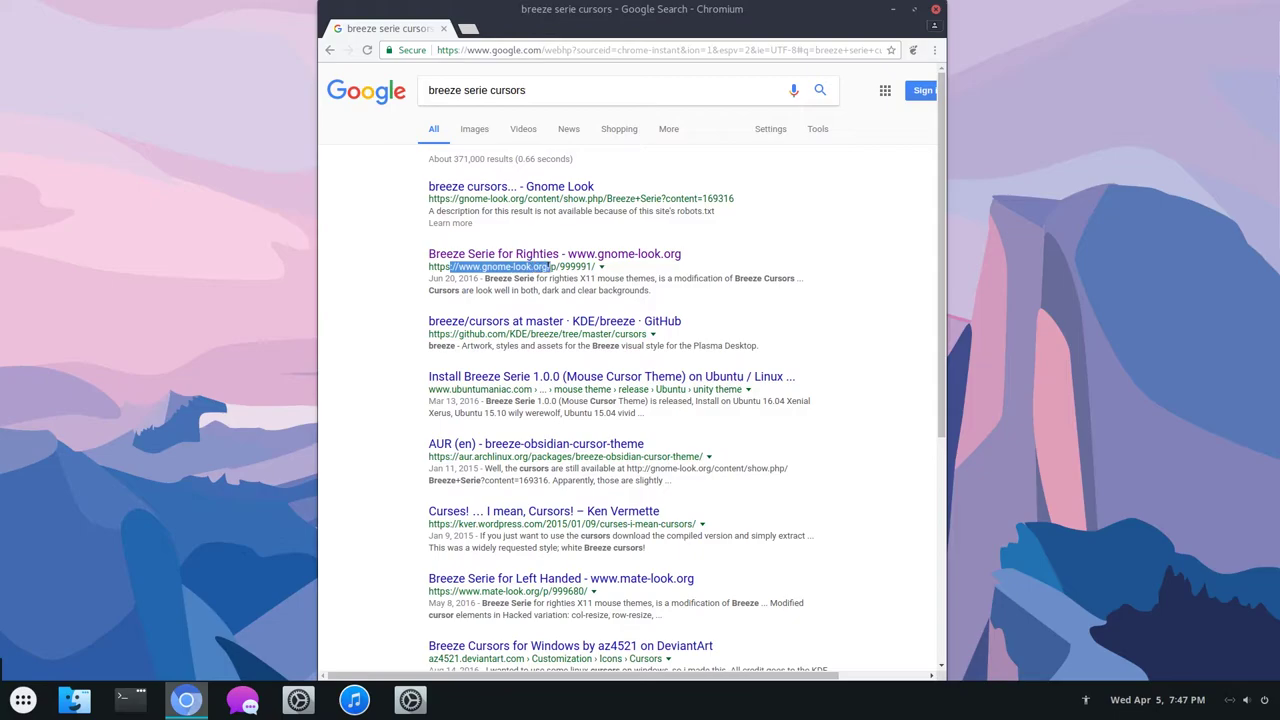
- Open the Breeze Serie for Righties page maximised and dismiss the keyring password prompt
click(527, 254)
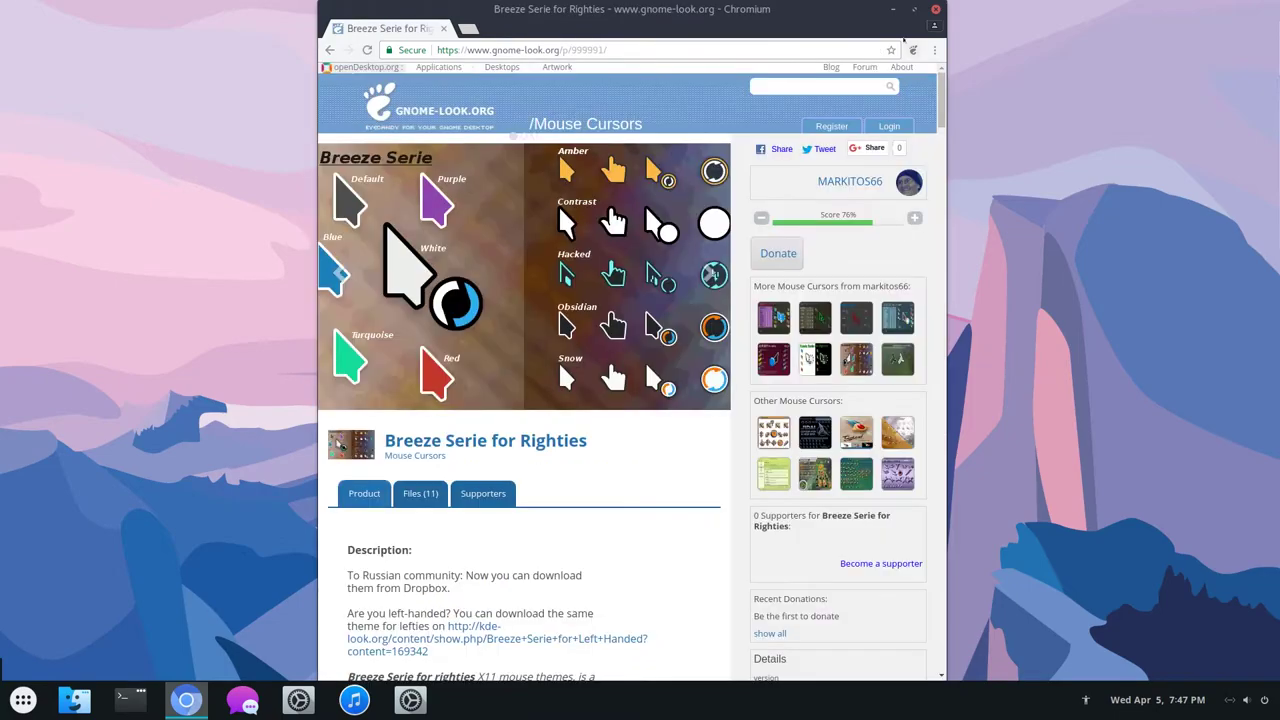
key(super+Left)
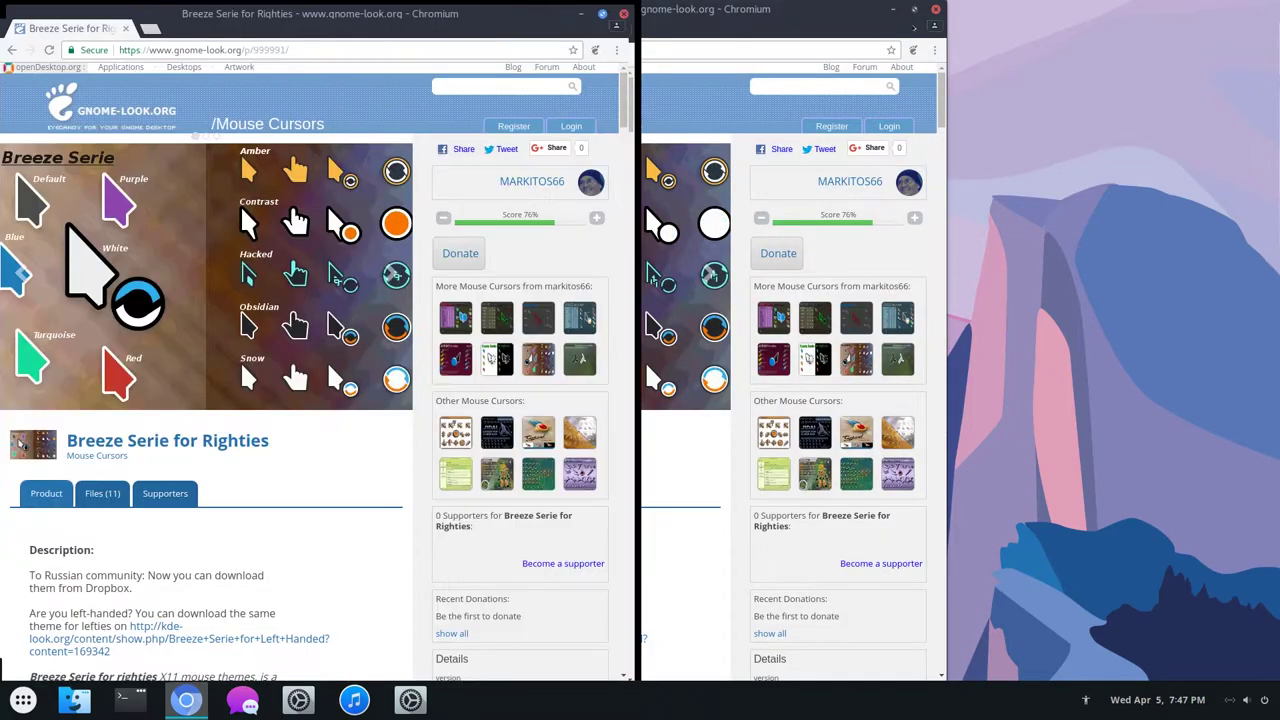
key(super+Up)
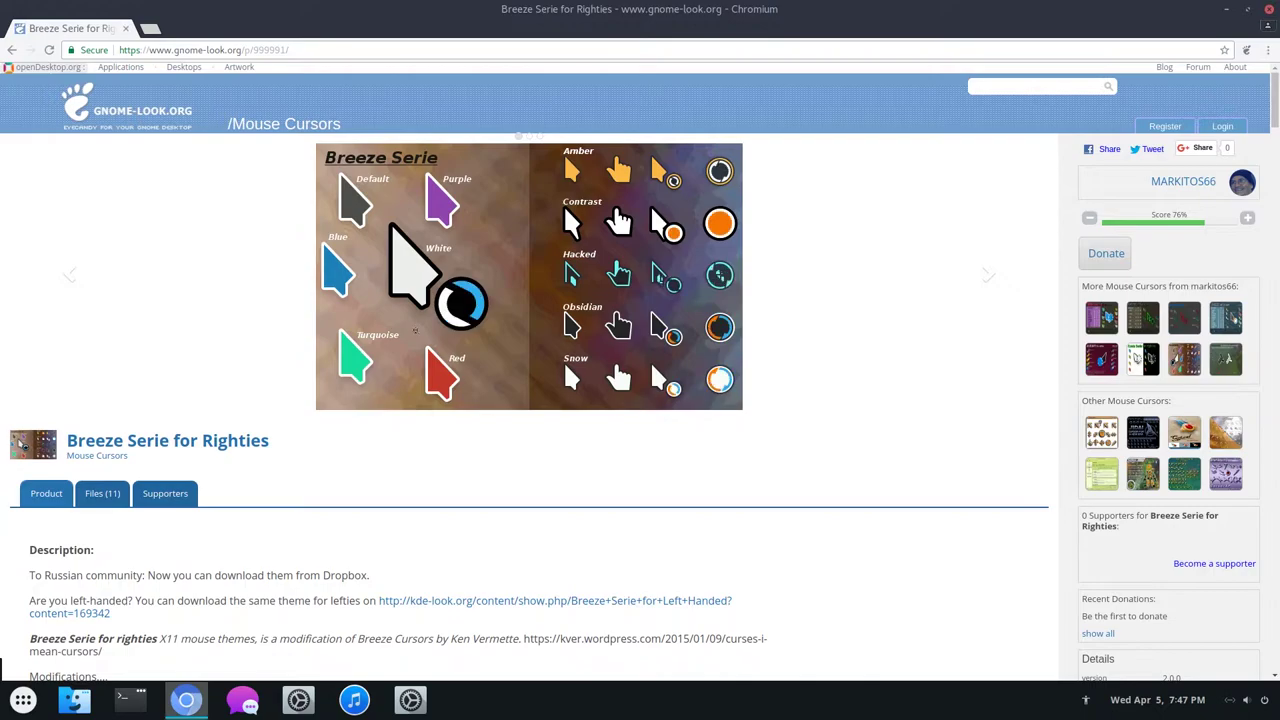
scroll(767, 449, down, 1)
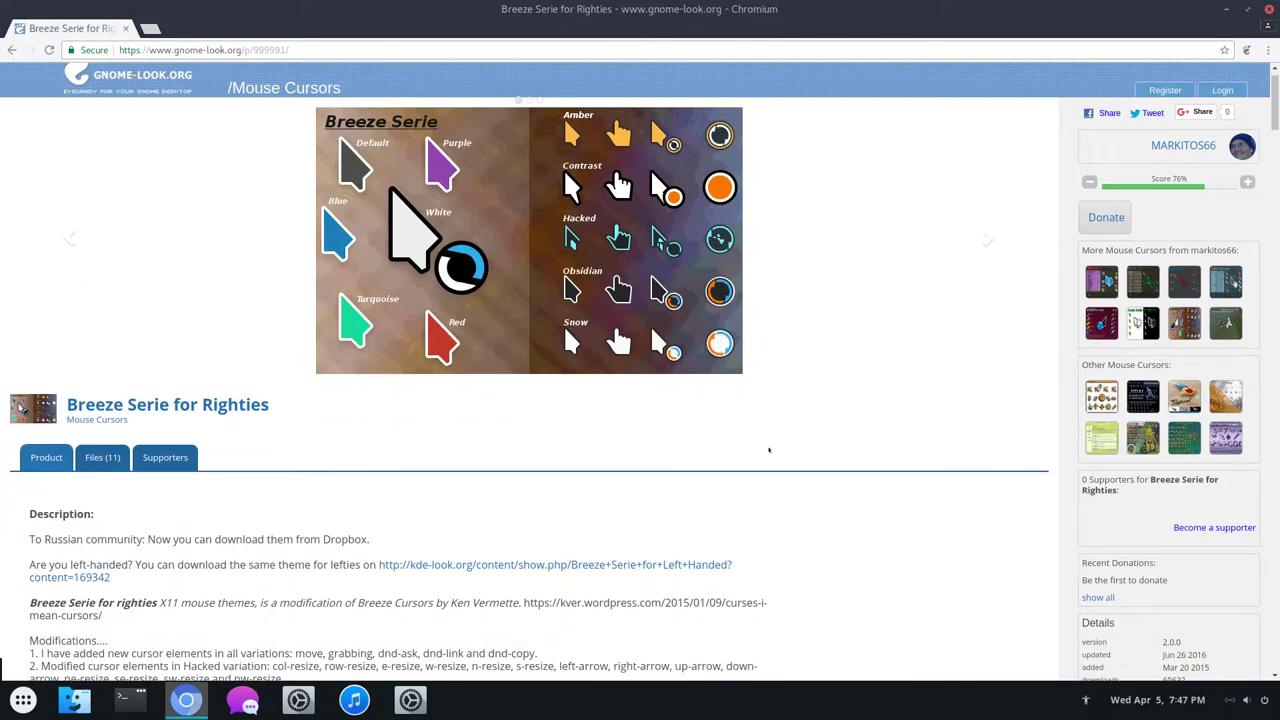
scroll(769, 450, down, 2)
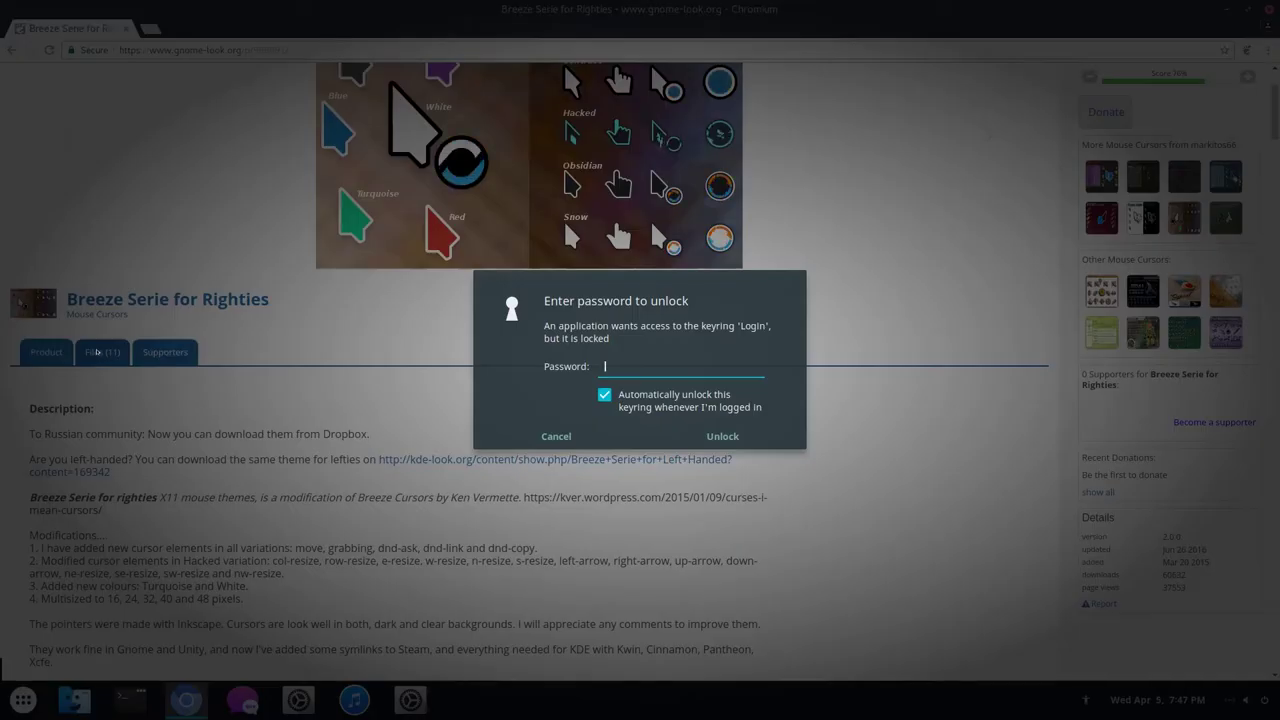
key(Escape)
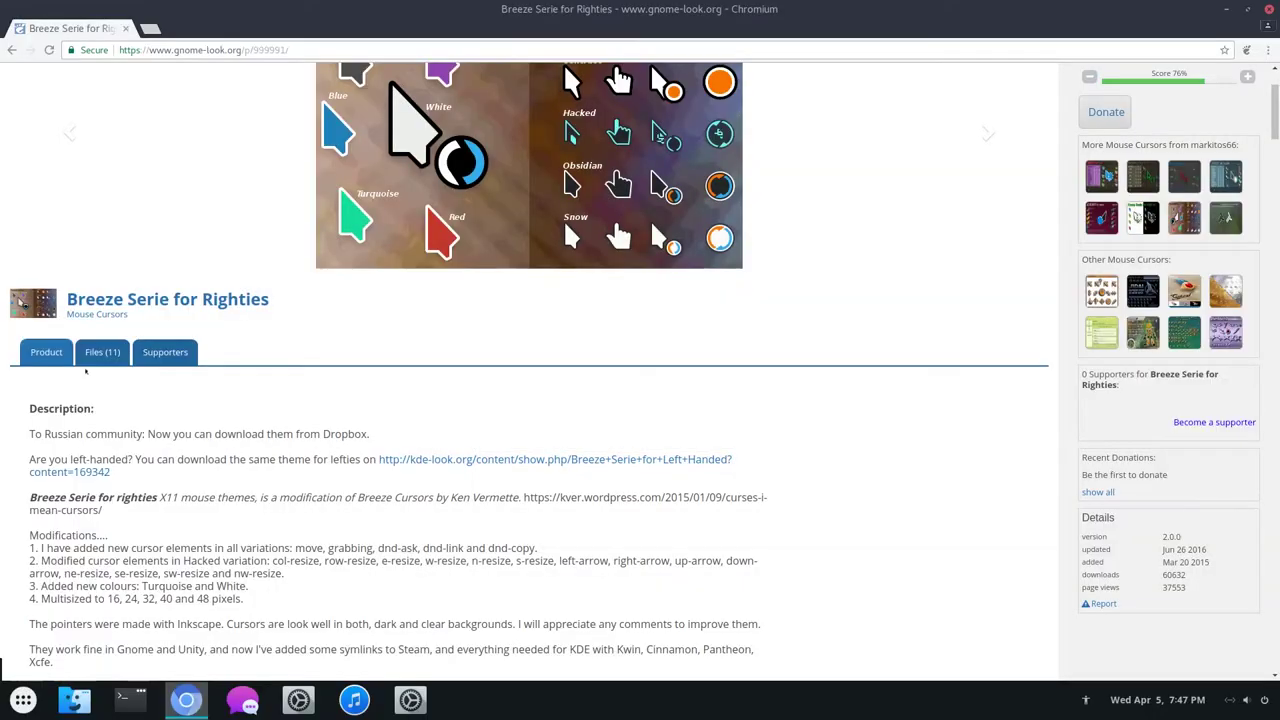
- Look through the theme's Files list of cursor downloads
click(86, 364)
scroll(265, 525, down, 2)
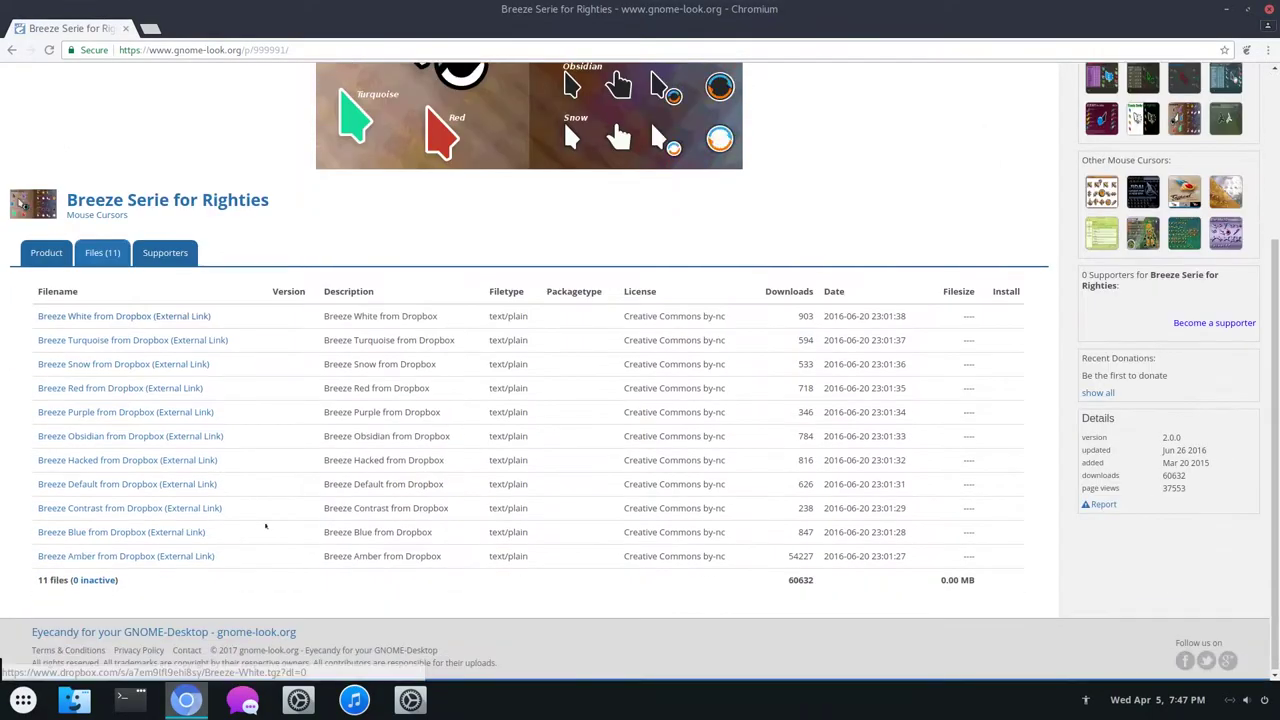
scroll(243, 463, up, 3)
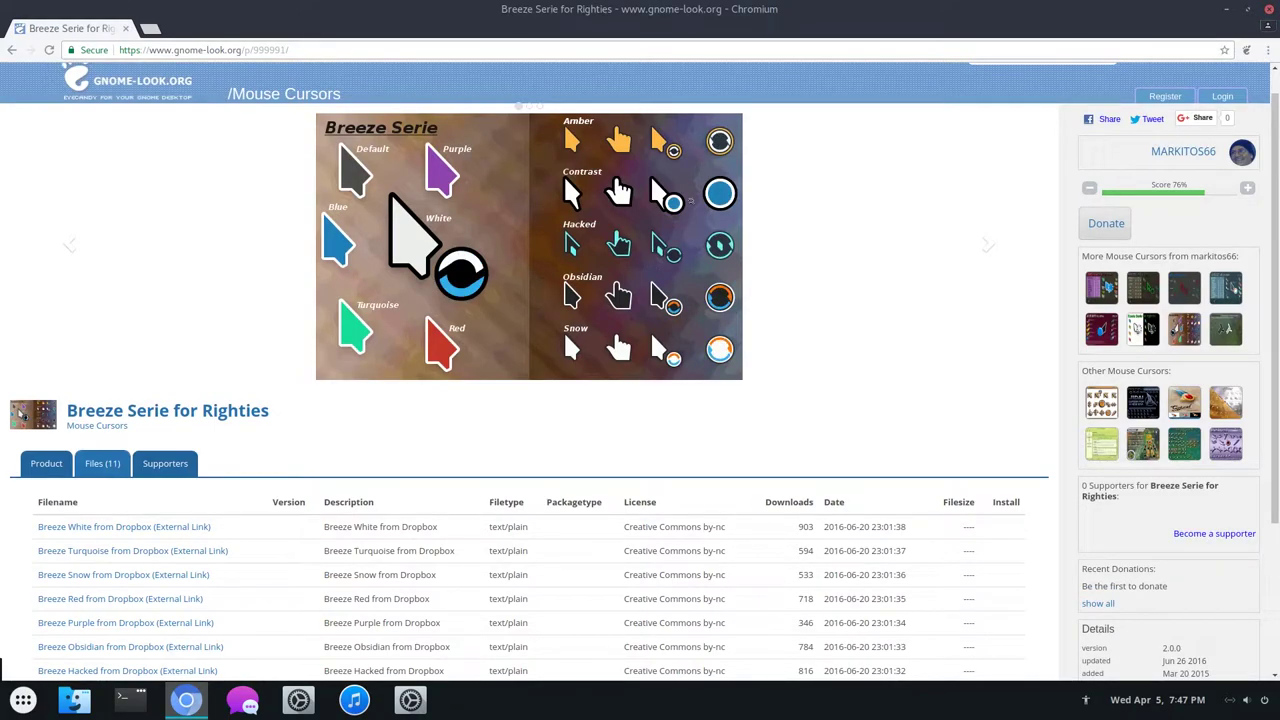
scroll(763, 251, up, 1)
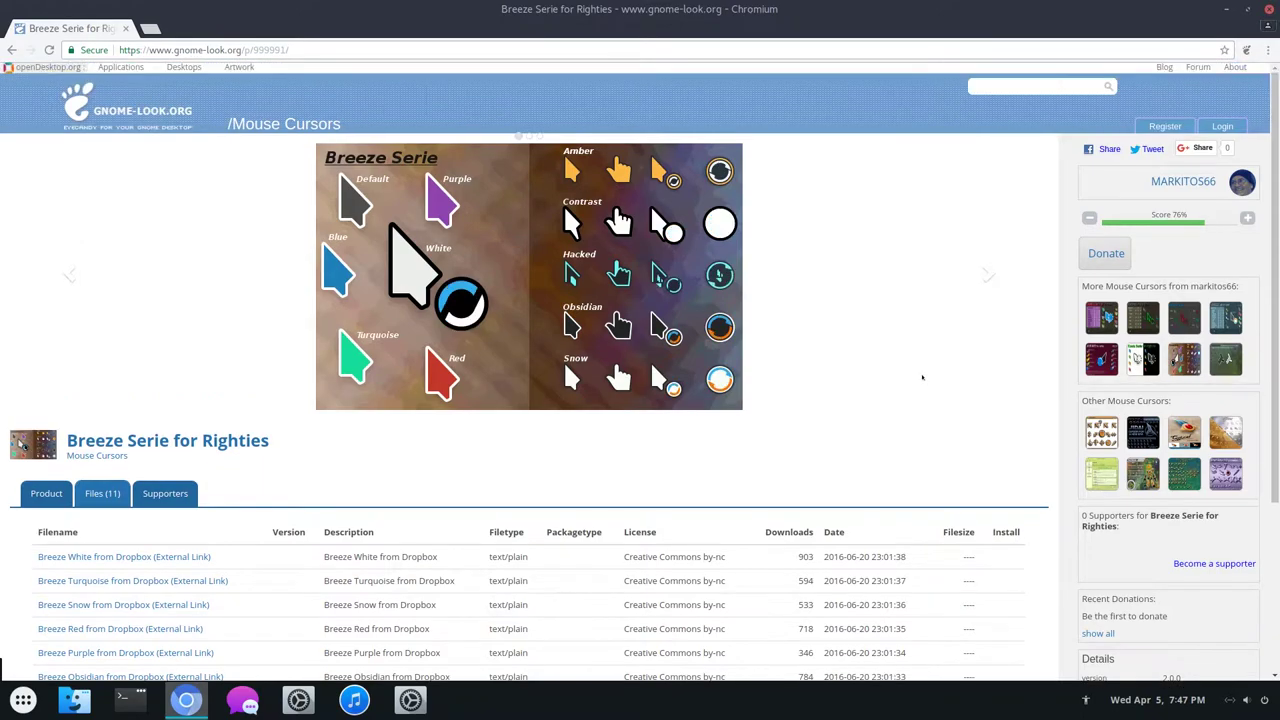
- Check the left-handed version link from the Product description, then return to the Files list
click(46, 493)
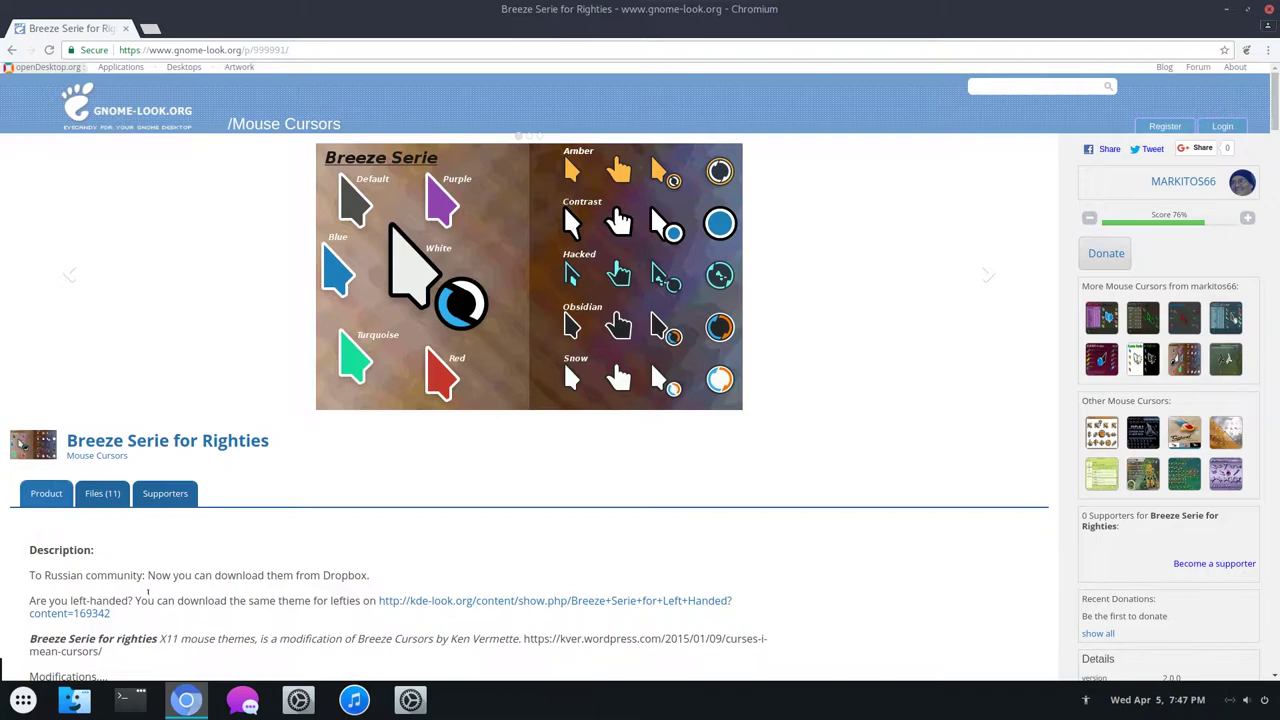
drag(70, 600, 132, 600)
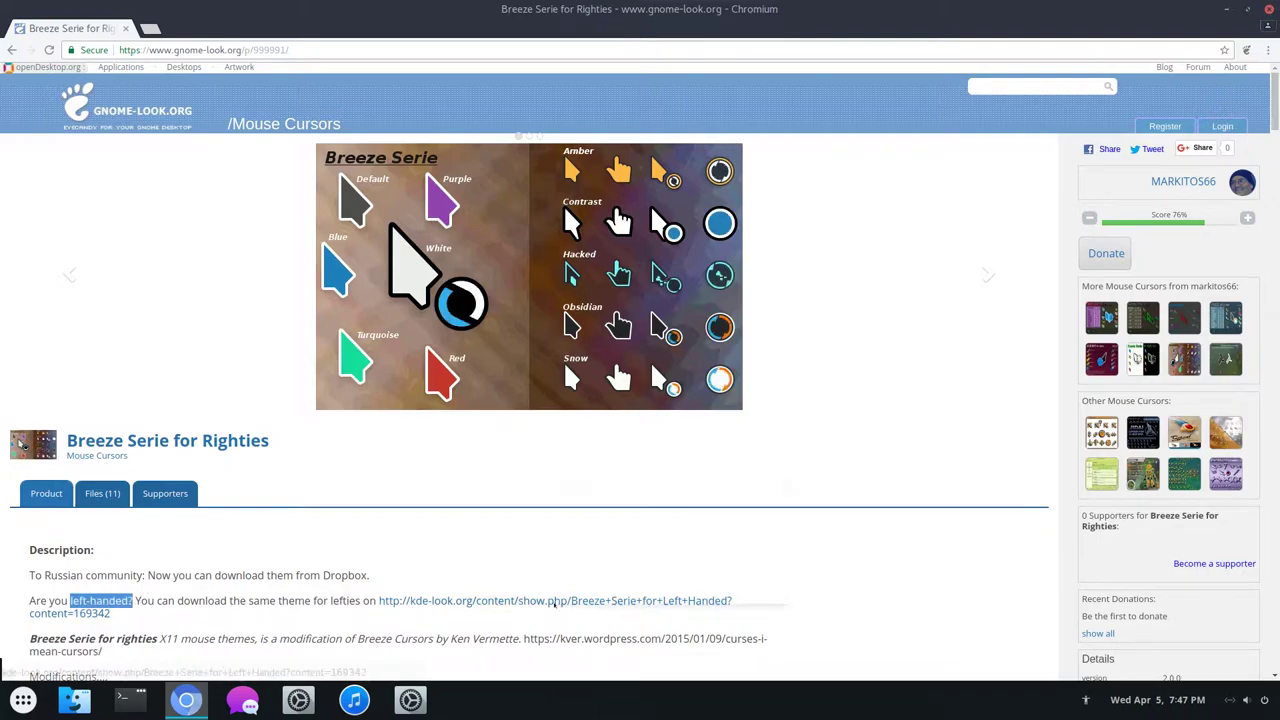
click(600, 484)
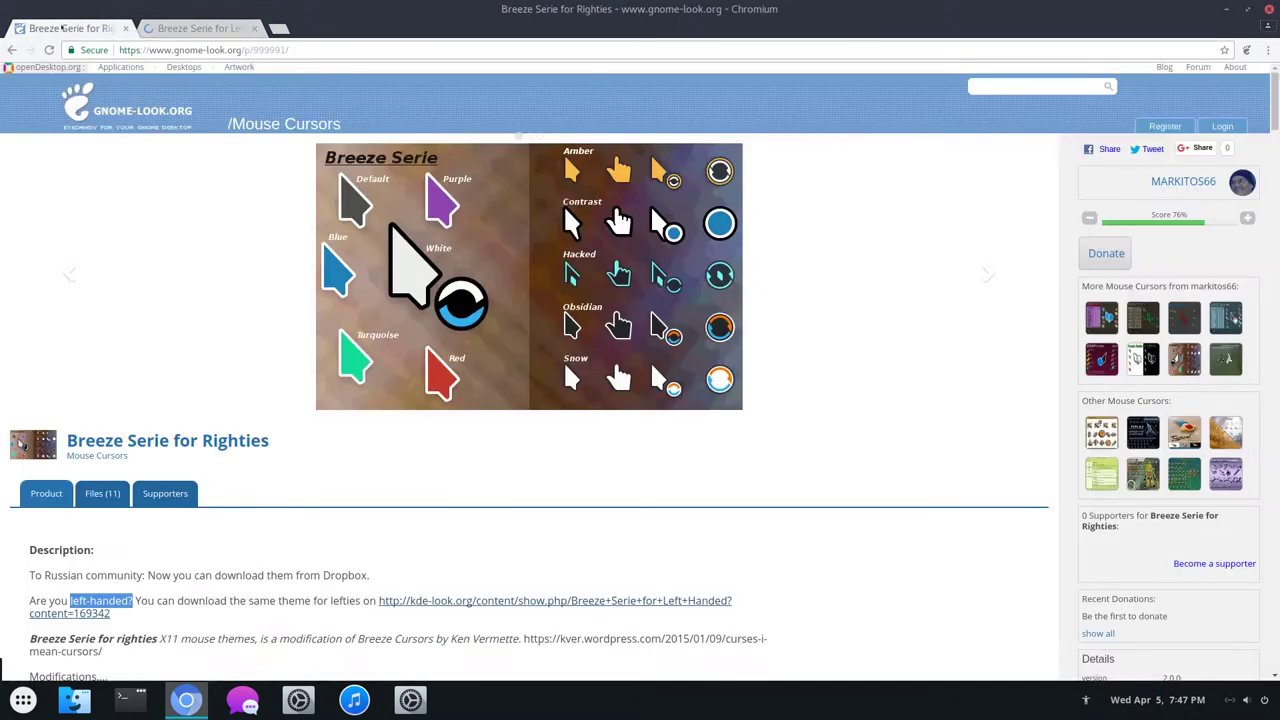
click(254, 28)
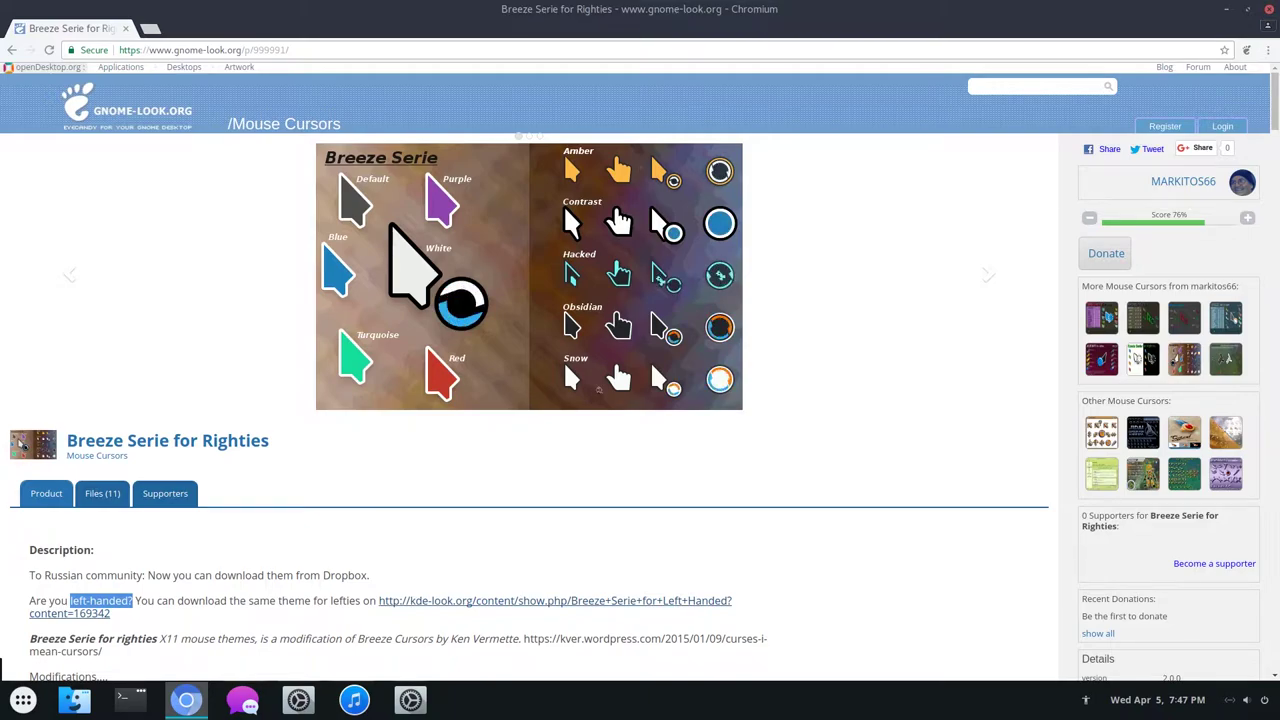
click(117, 494)
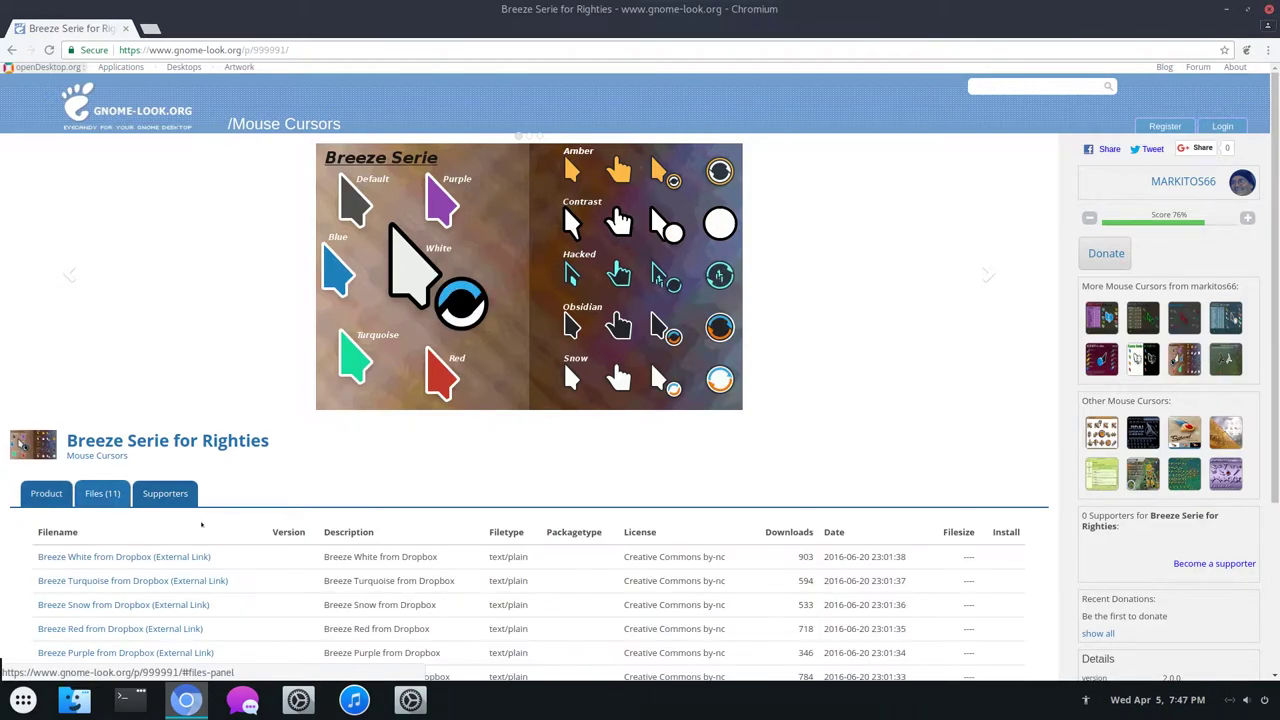
scroll(167, 503, down, 3)
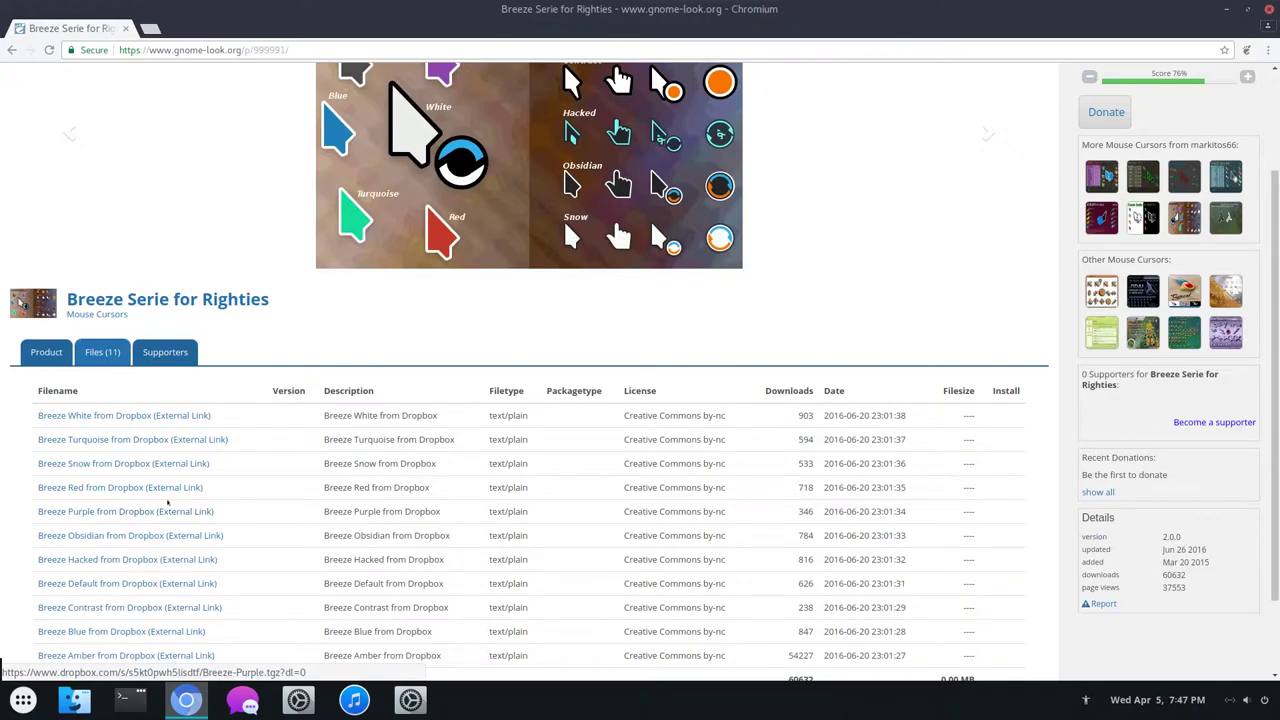
- Open the Breeze Snow Dropbox link in a new tab, skip sign-up, and download Breeze-Snow.tgz
right_click(104, 466)
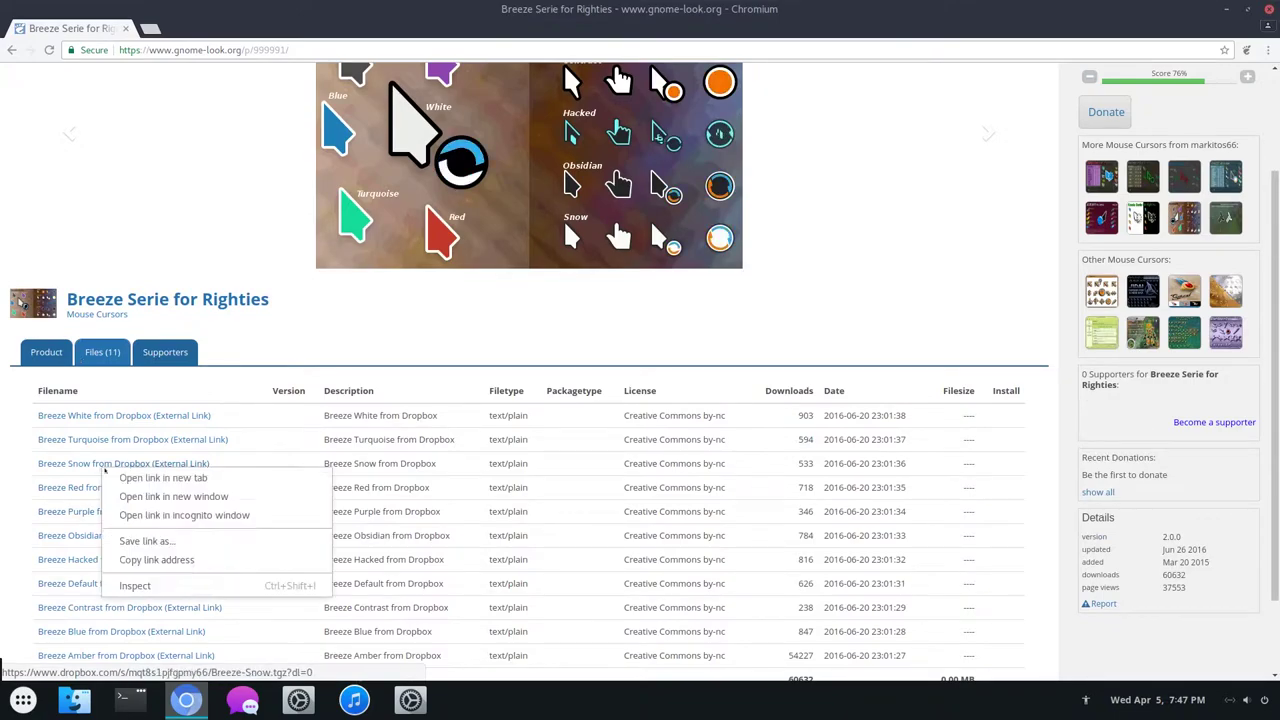
click(163, 478)
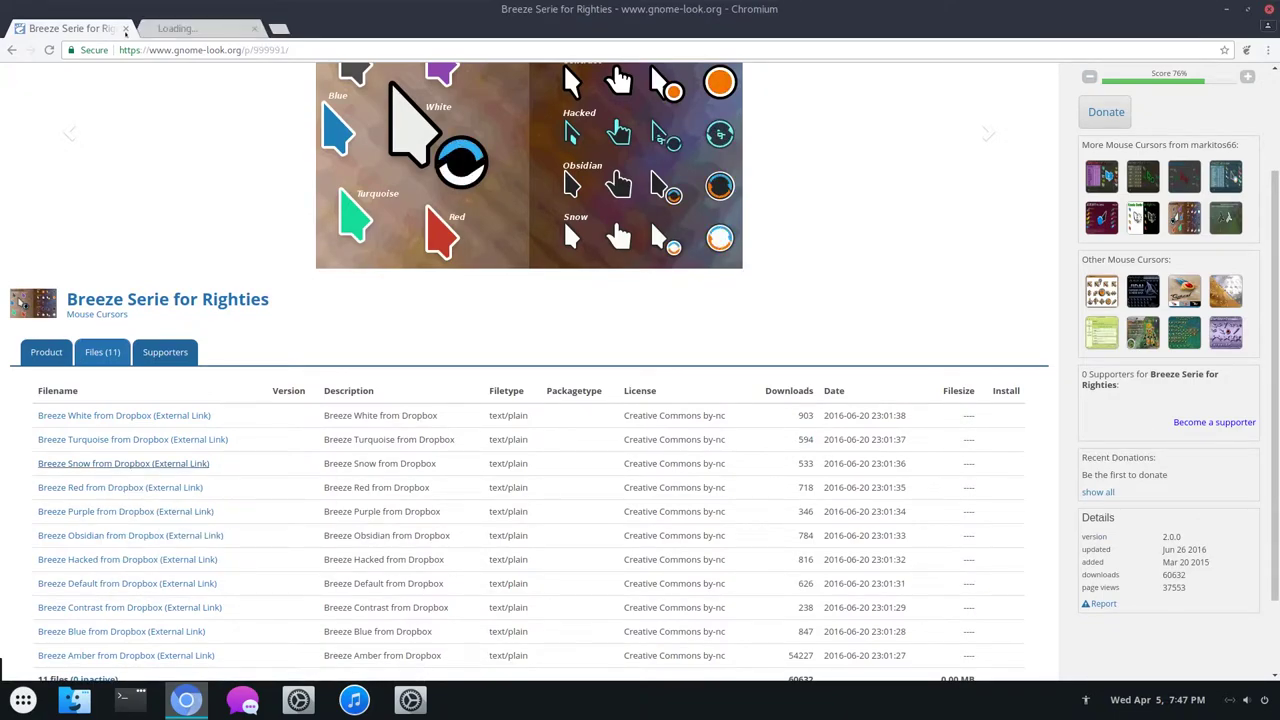
click(175, 28)
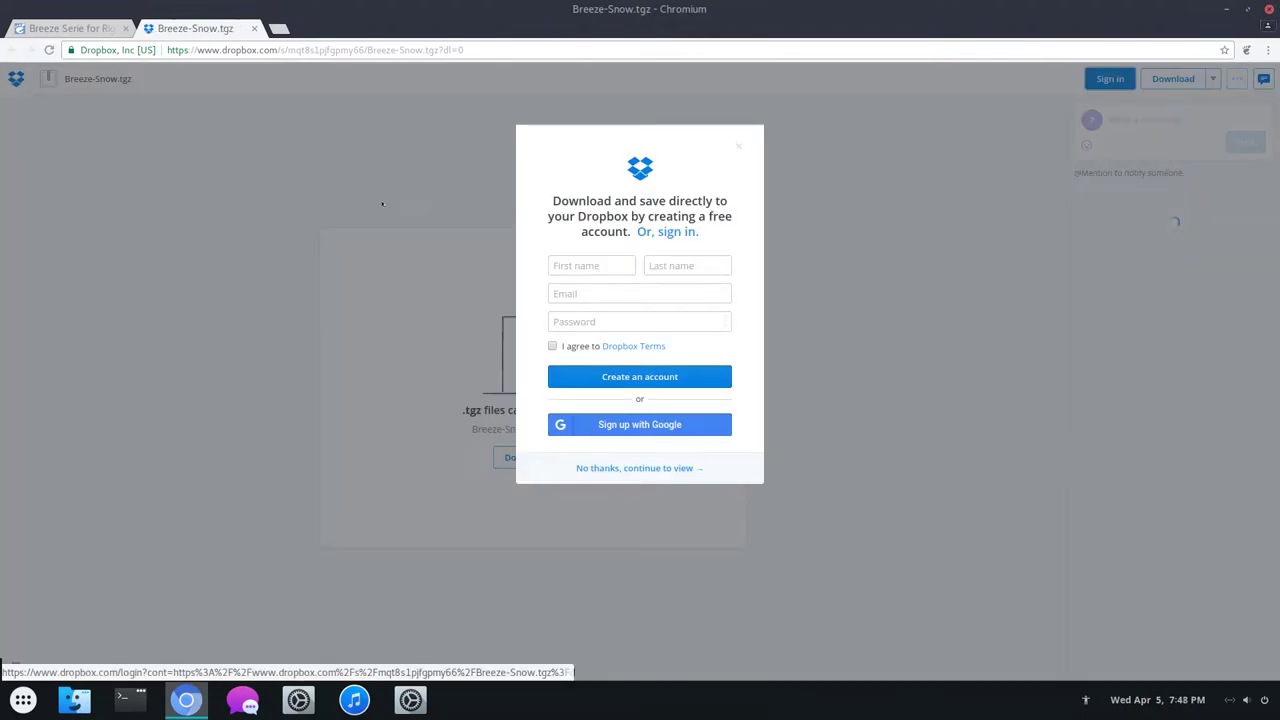
click(596, 468)
click(527, 458)
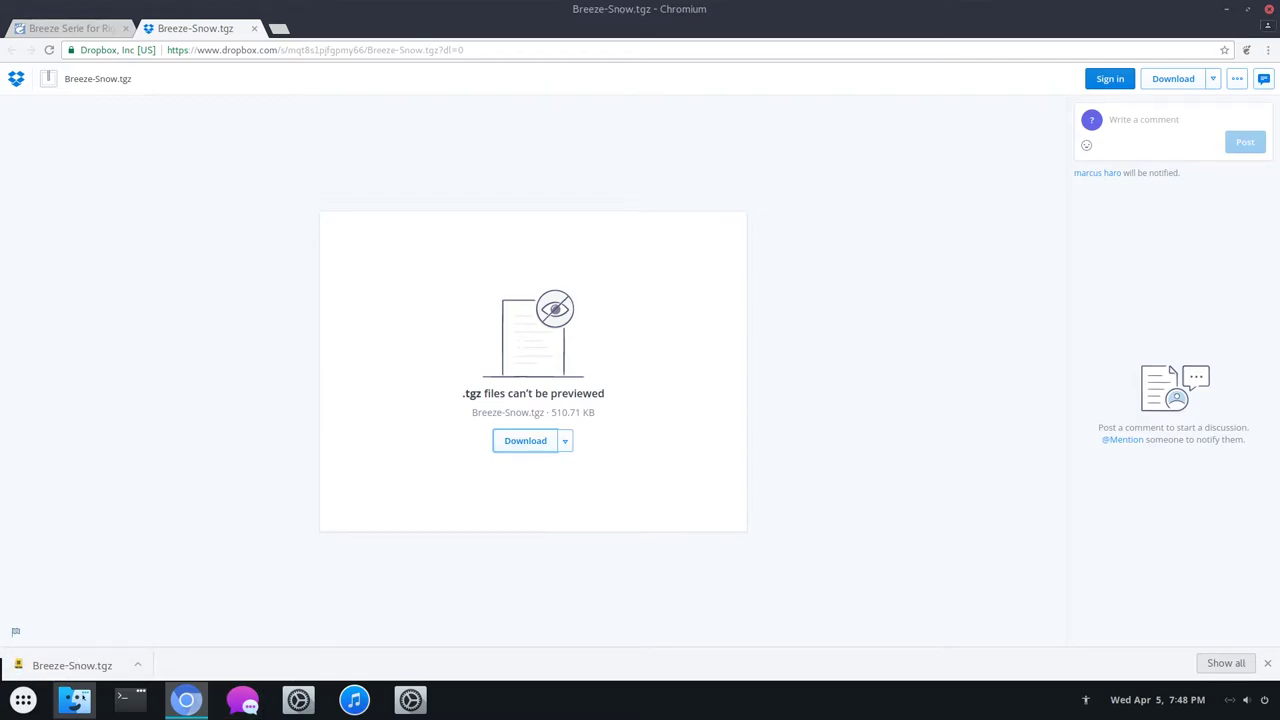
- Open Downloads and delete the old Breeze-Obsidian folder
drag(549, 165, 700, 222)
double_click(740, 280)
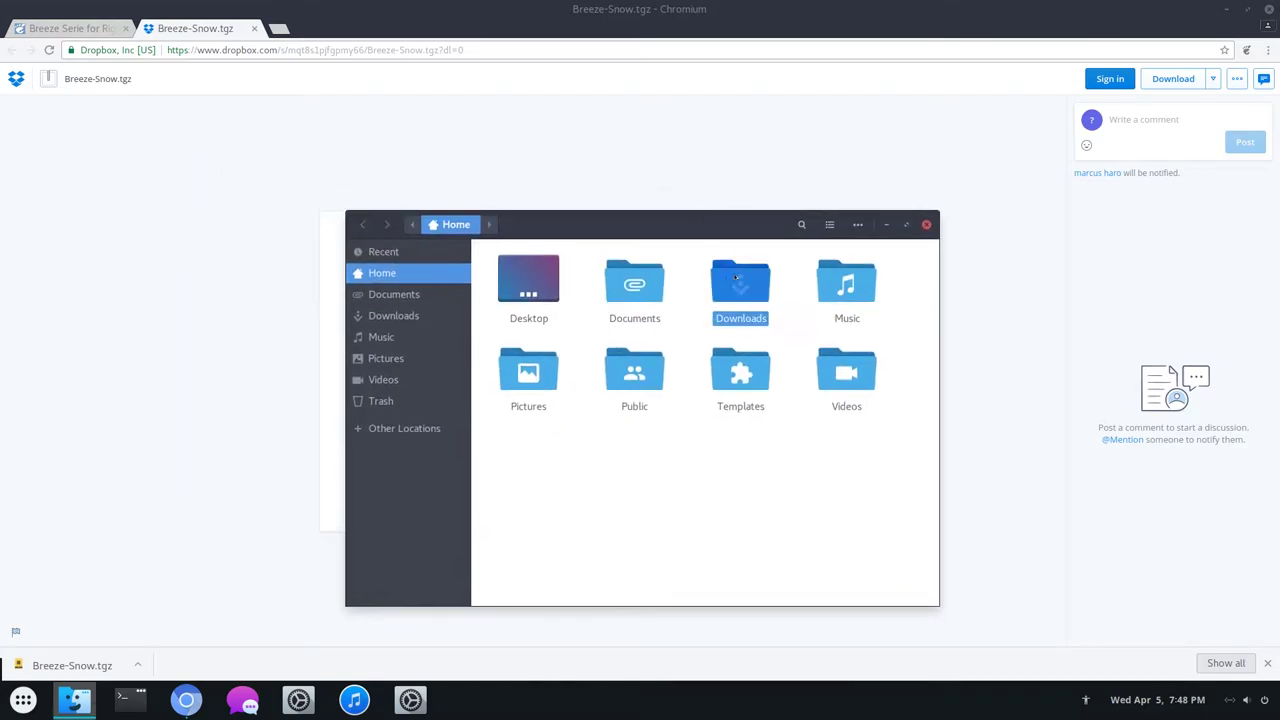
click(625, 282)
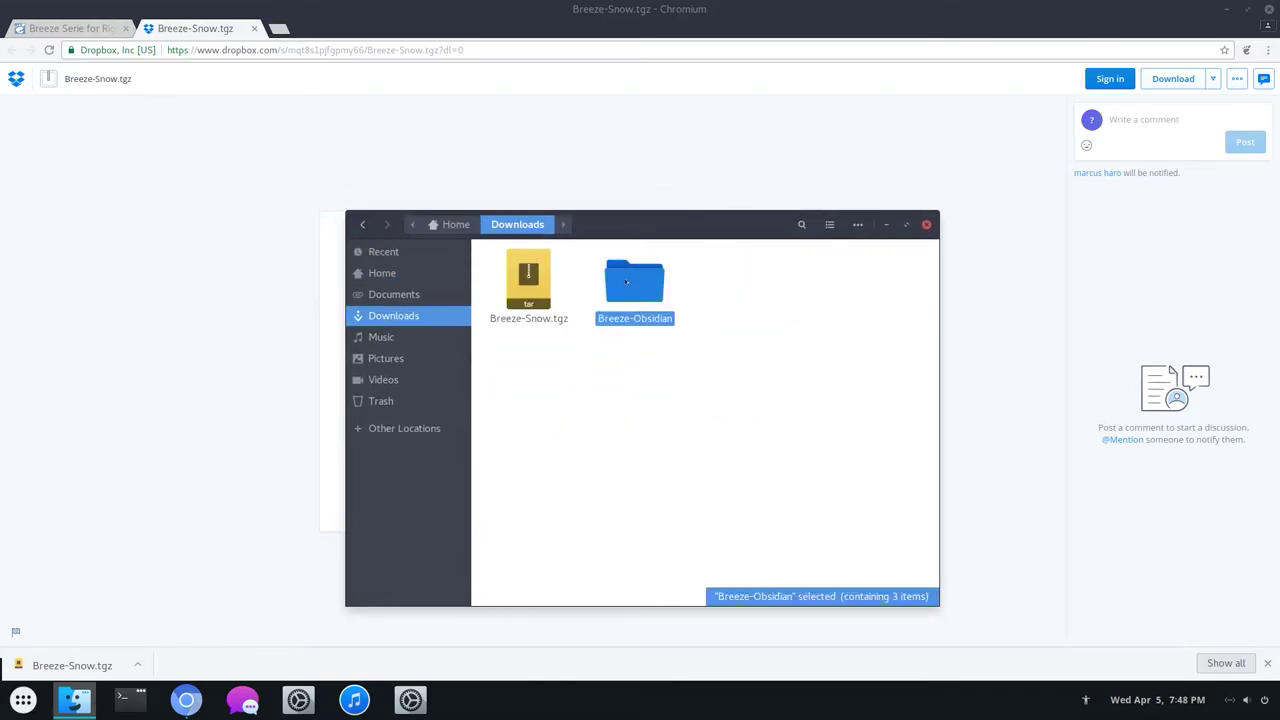
key(Delete)
- Extract Breeze-Snow.tgz here and inspect the resulting Breeze-Snow folder
right_click(529, 271)
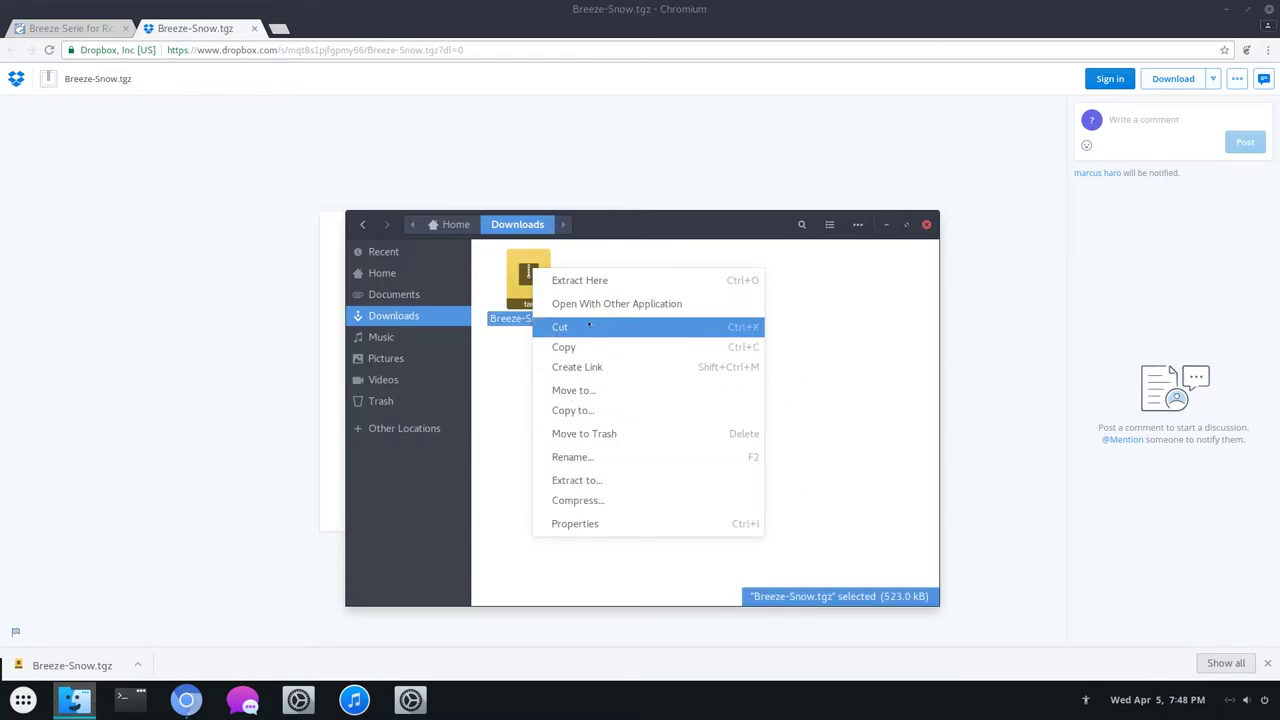
key(Up)
key(Up)
key(Return)
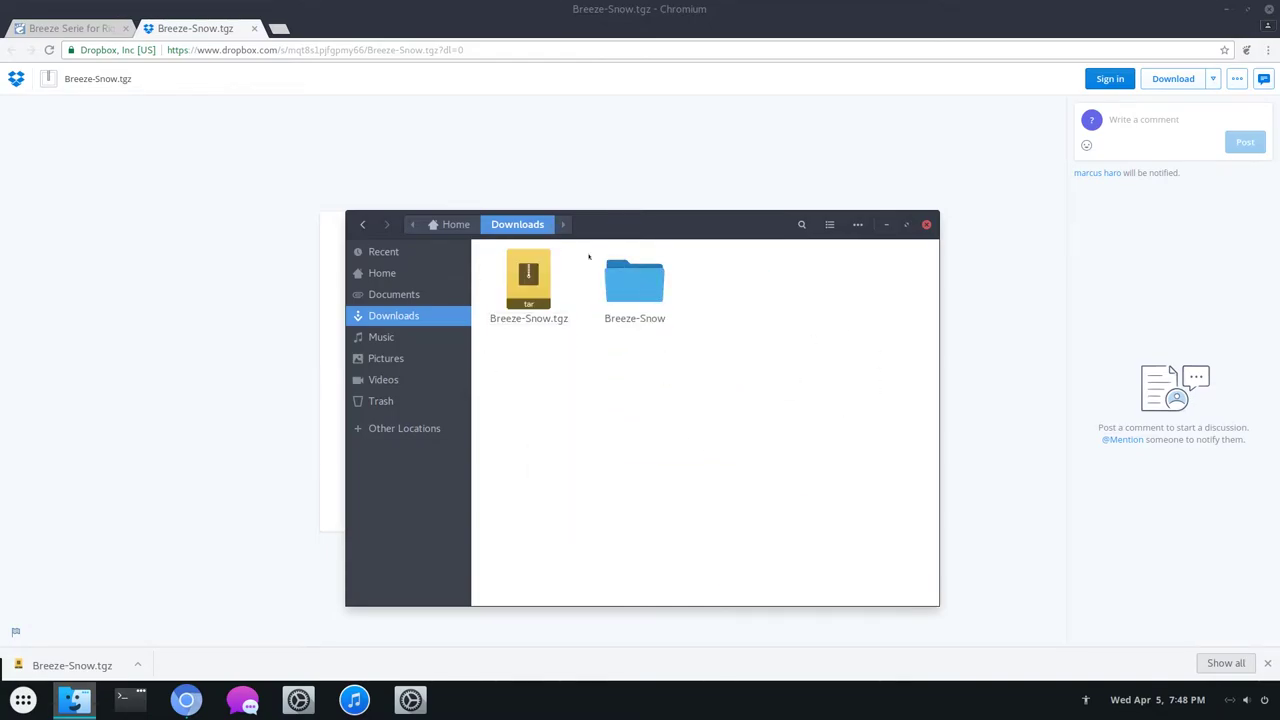
double_click(640, 282)
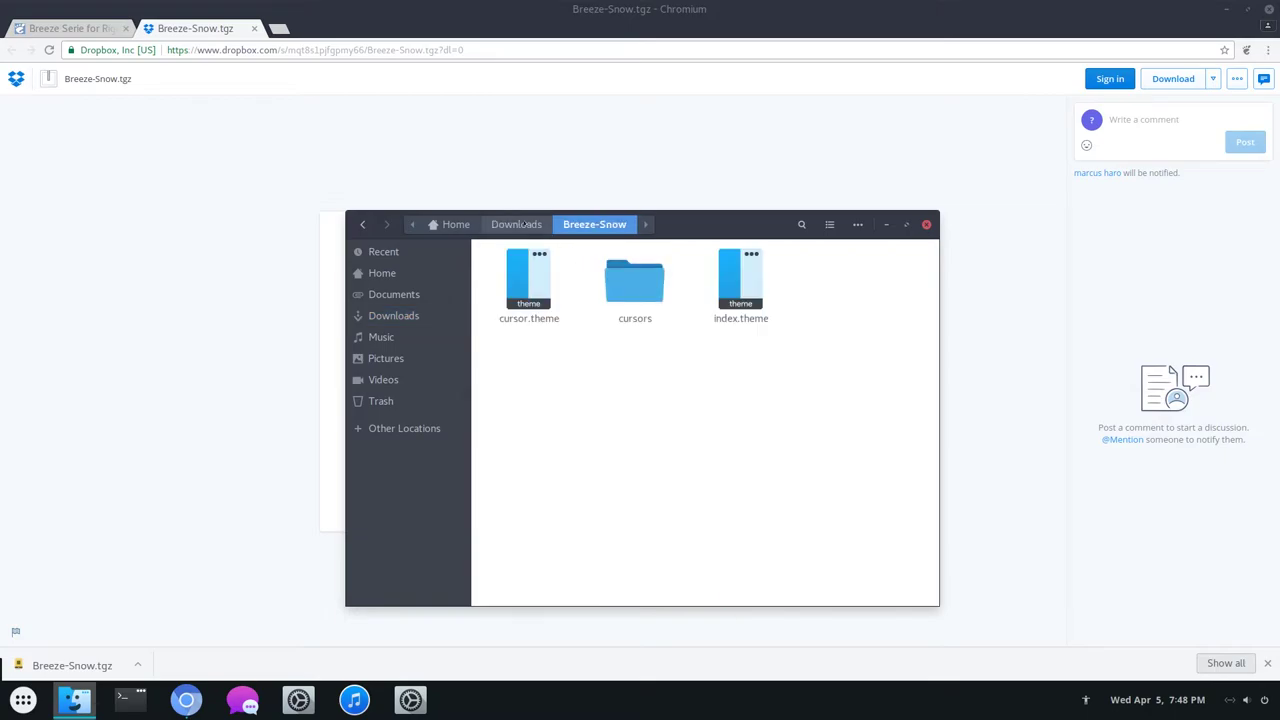
click(522, 224)
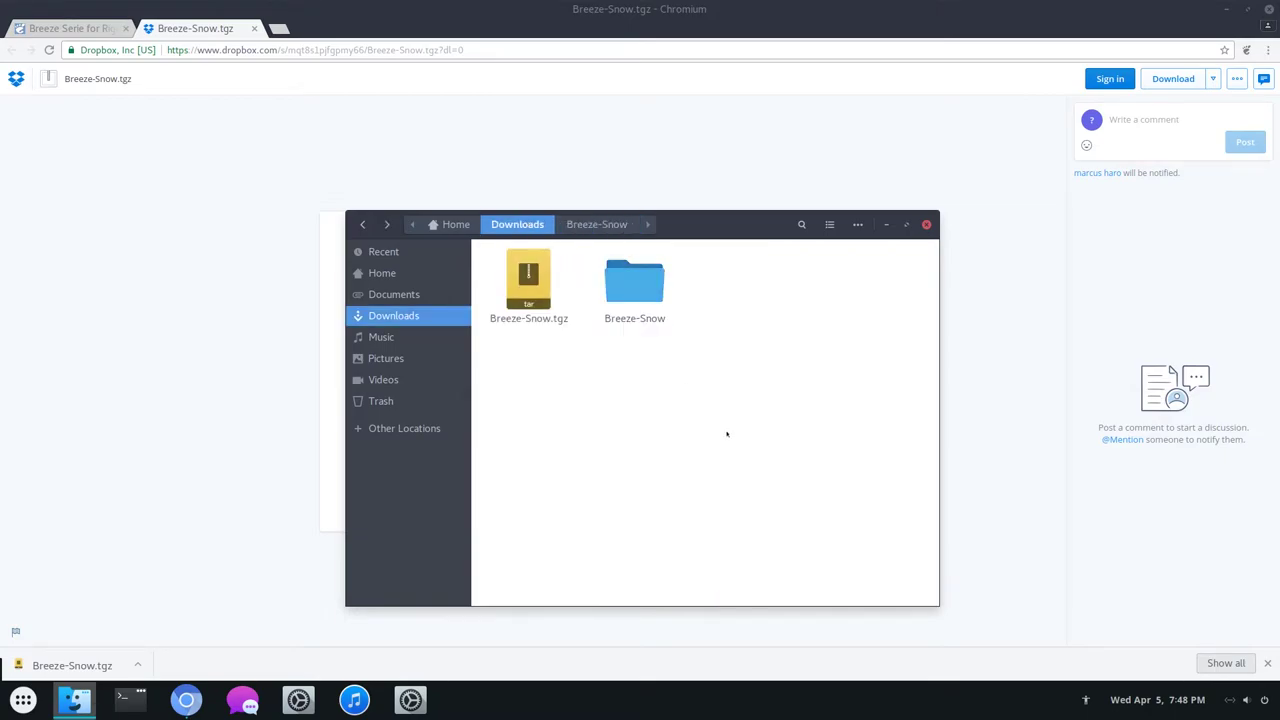
- In a terminal opened in Downloads, run 'sudo cp -r Breeze-Snow /usr/share/icons' with the administrator password
right_click(697, 372)
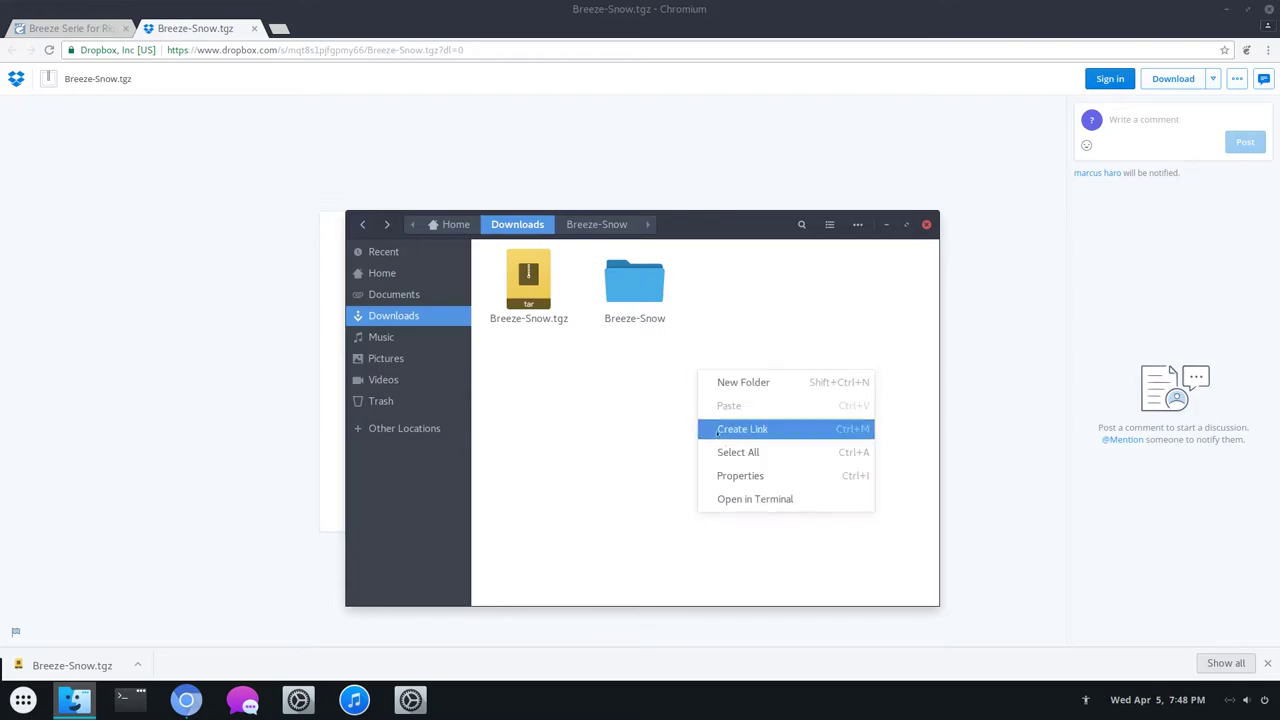
click(755, 497)
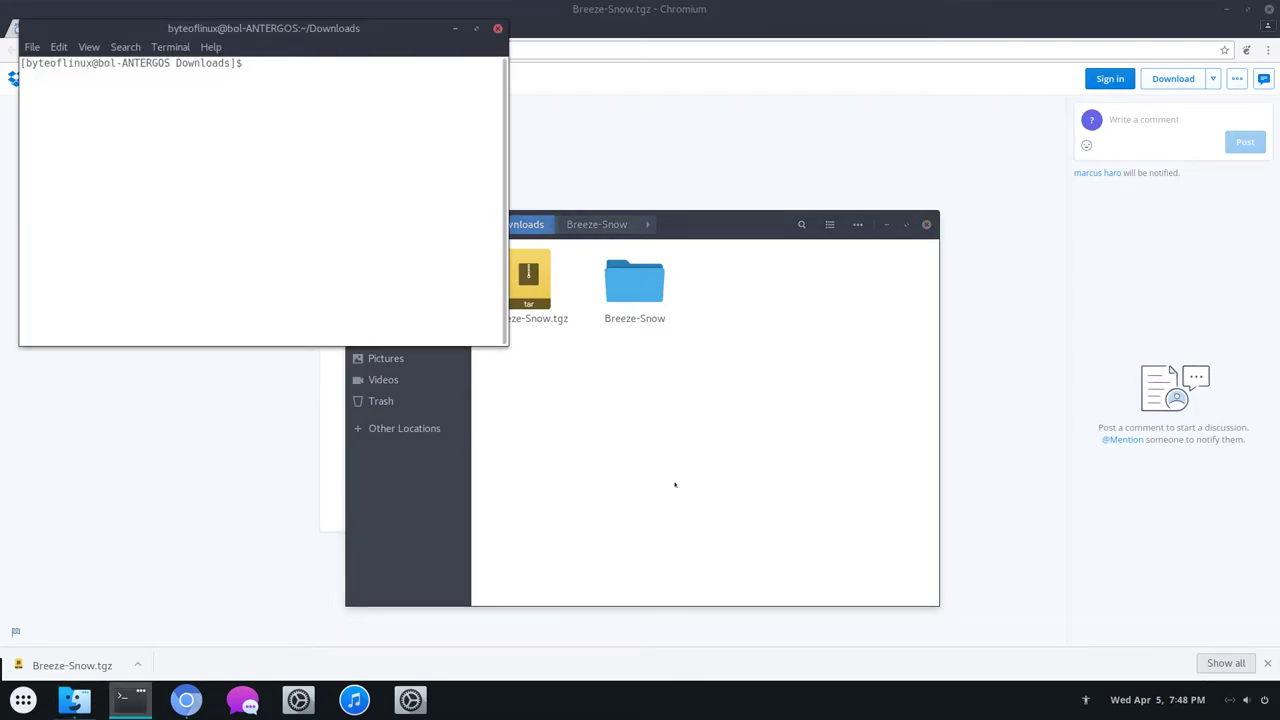
drag(370, 28, 1049, 126)
text(sudo cp -r )
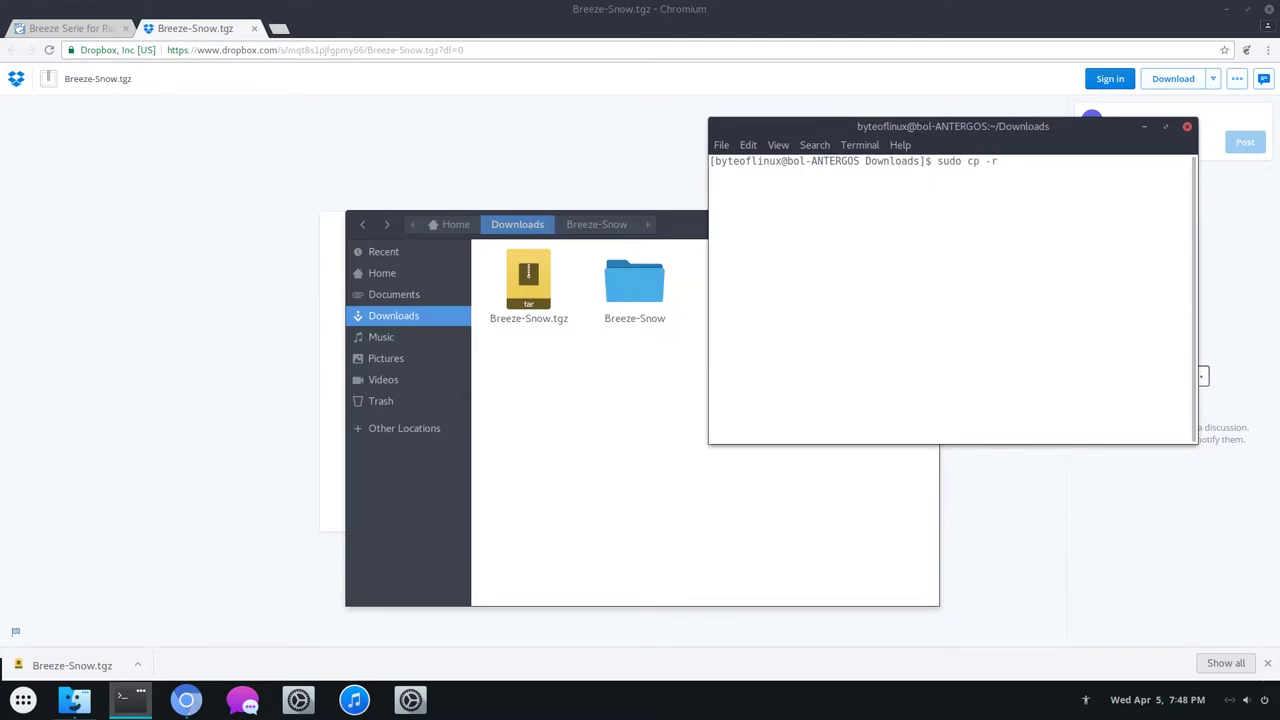
text(Breeze-Snow /usr/share/icons)
key(Return)
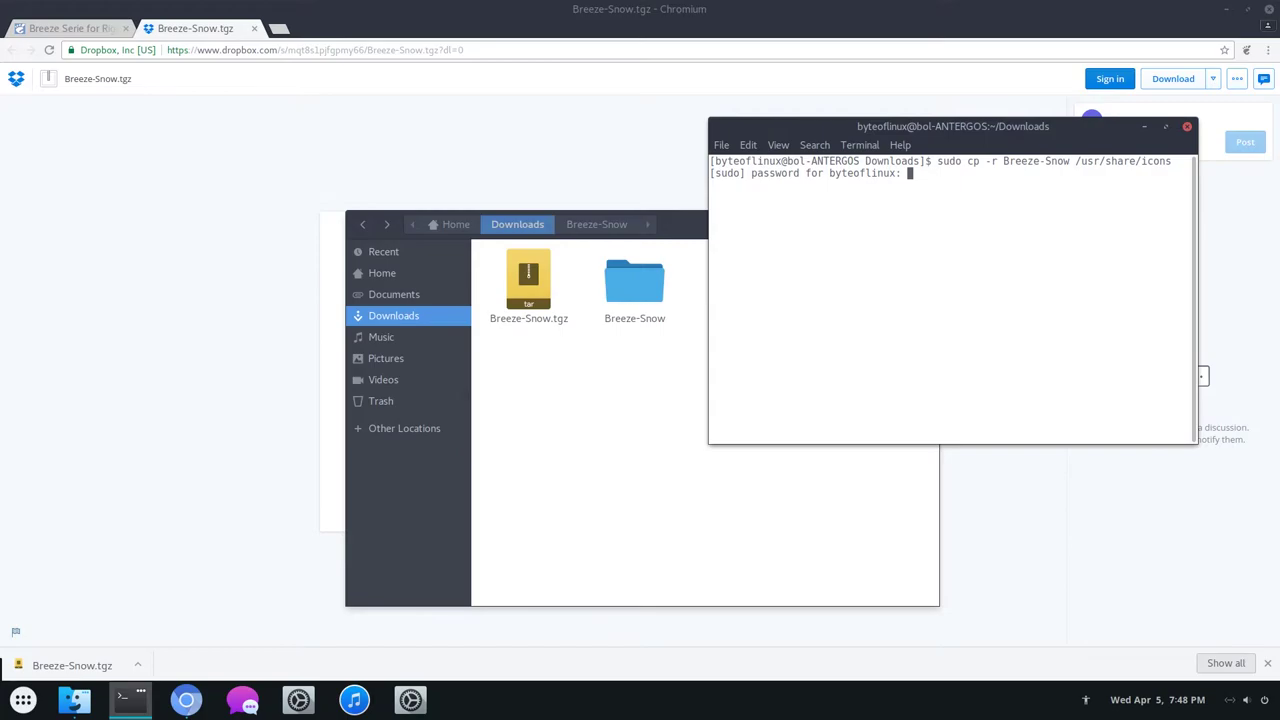
key(Return)
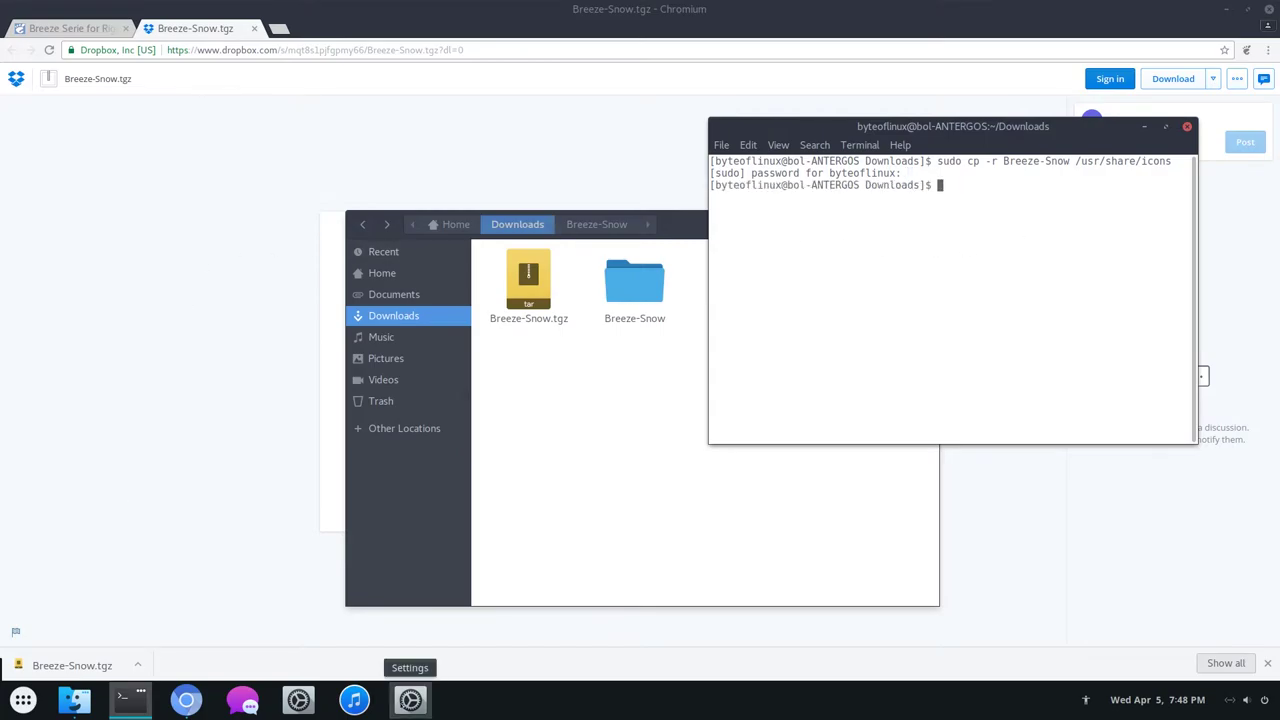
- In Tweak Tool's Appearance settings, set the Cursor theme to Breeze-Snow
click(298, 699)
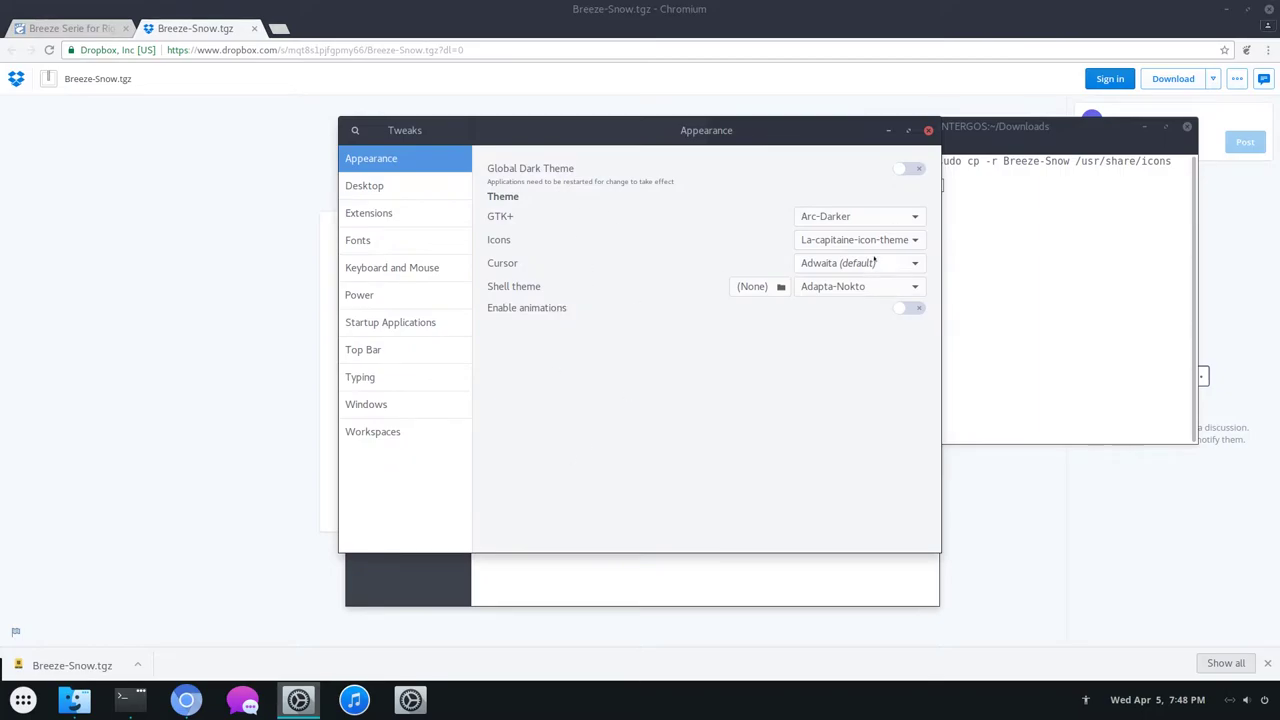
click(838, 240)
click(840, 246)
click(848, 262)
click(830, 310)
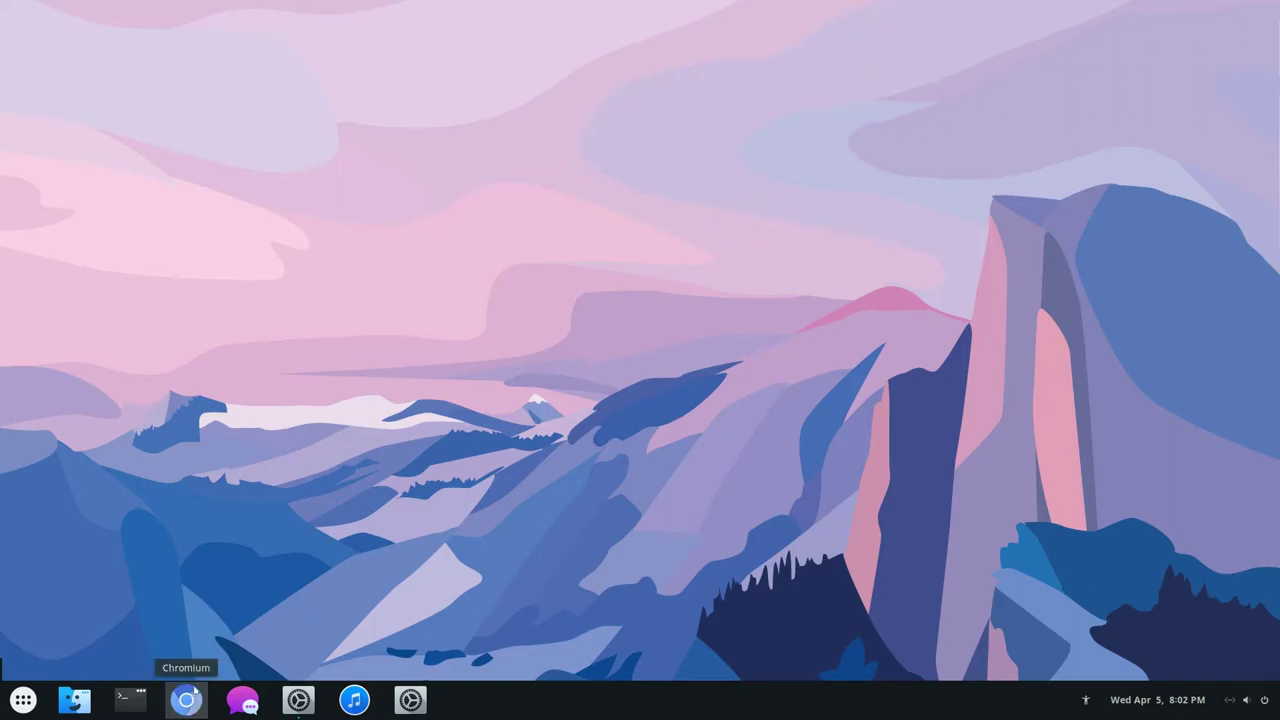
- In a new Chromium window, search 'hackneyed gnome cursors' and open the Hackneyed gnome-look.org page
click(196, 690)
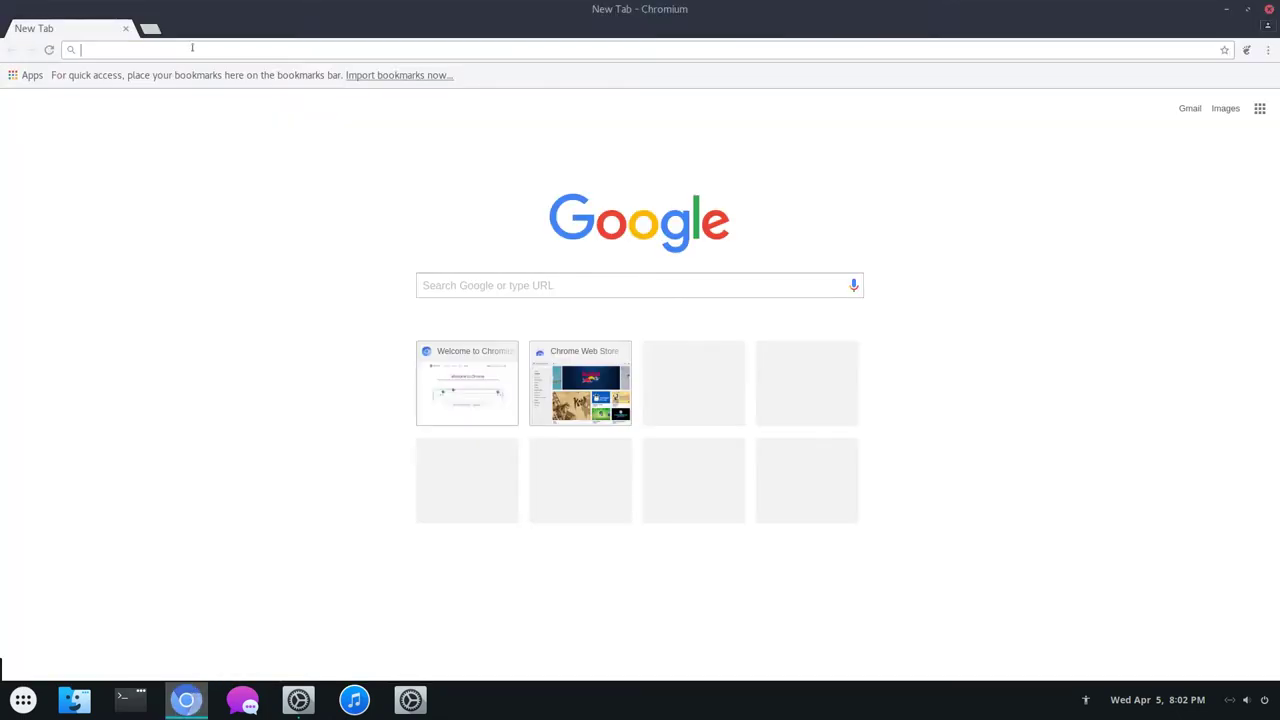
text(hack)
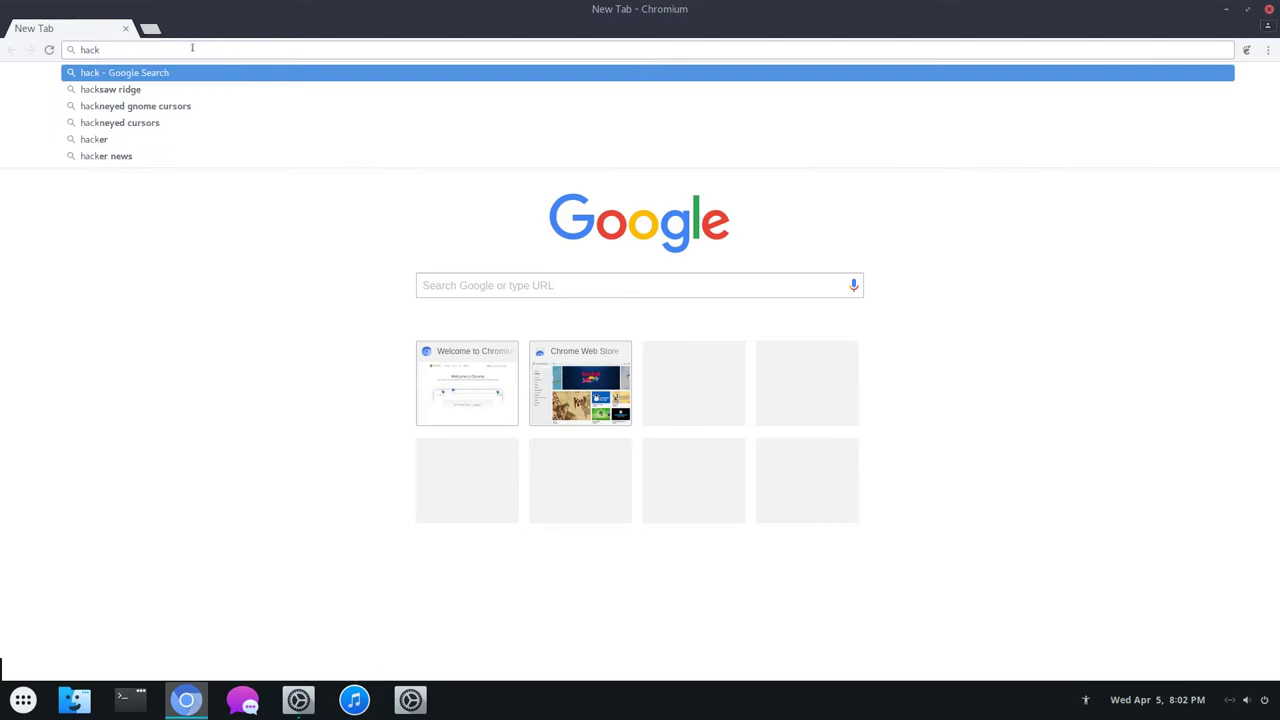
key(Down)
key(Down)
key(Return)
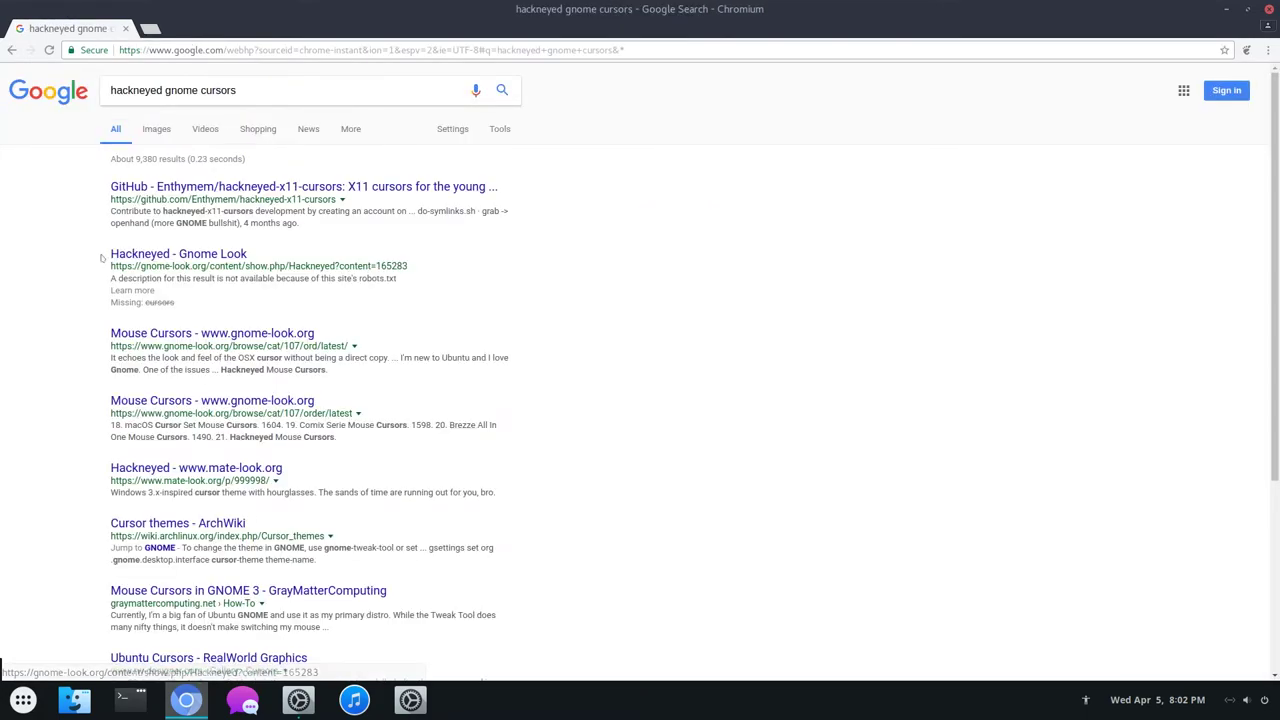
drag(102, 258, 225, 254)
click(223, 253)
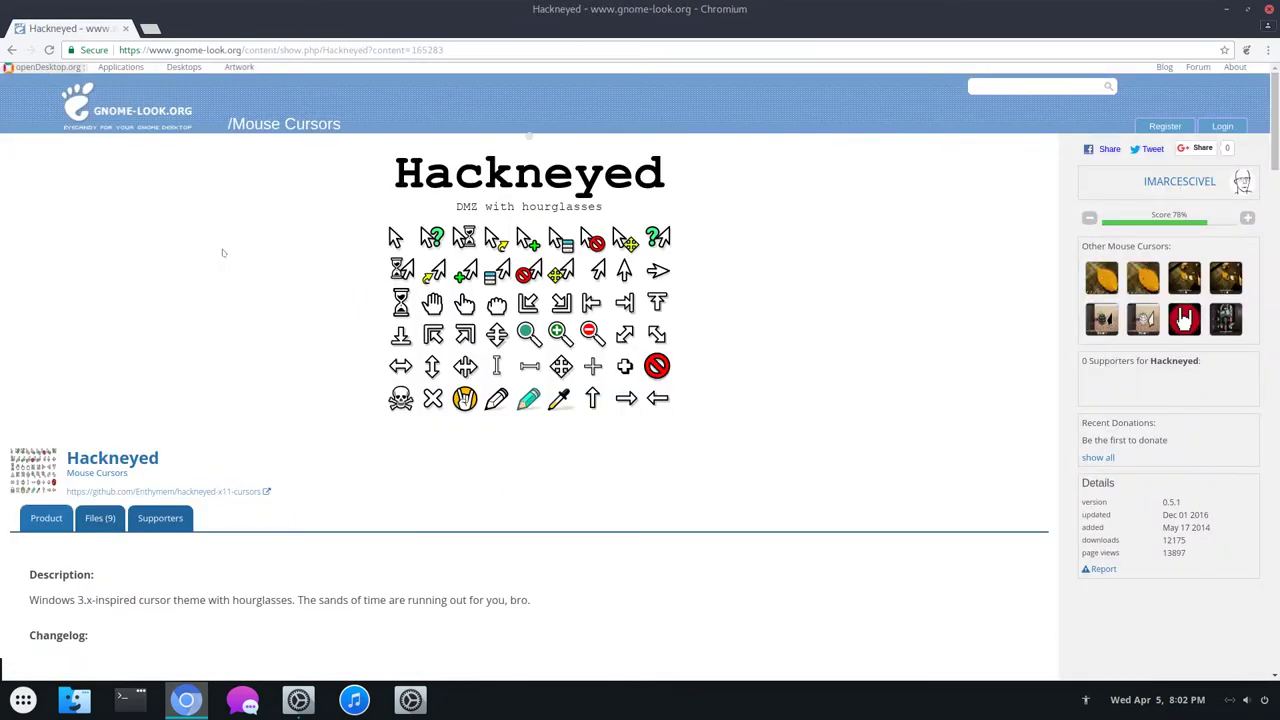
- From the Files list, download Hackneyed-0.5.1-64x64-right-handed.tar.bz2
scroll(92, 493, down, 3)
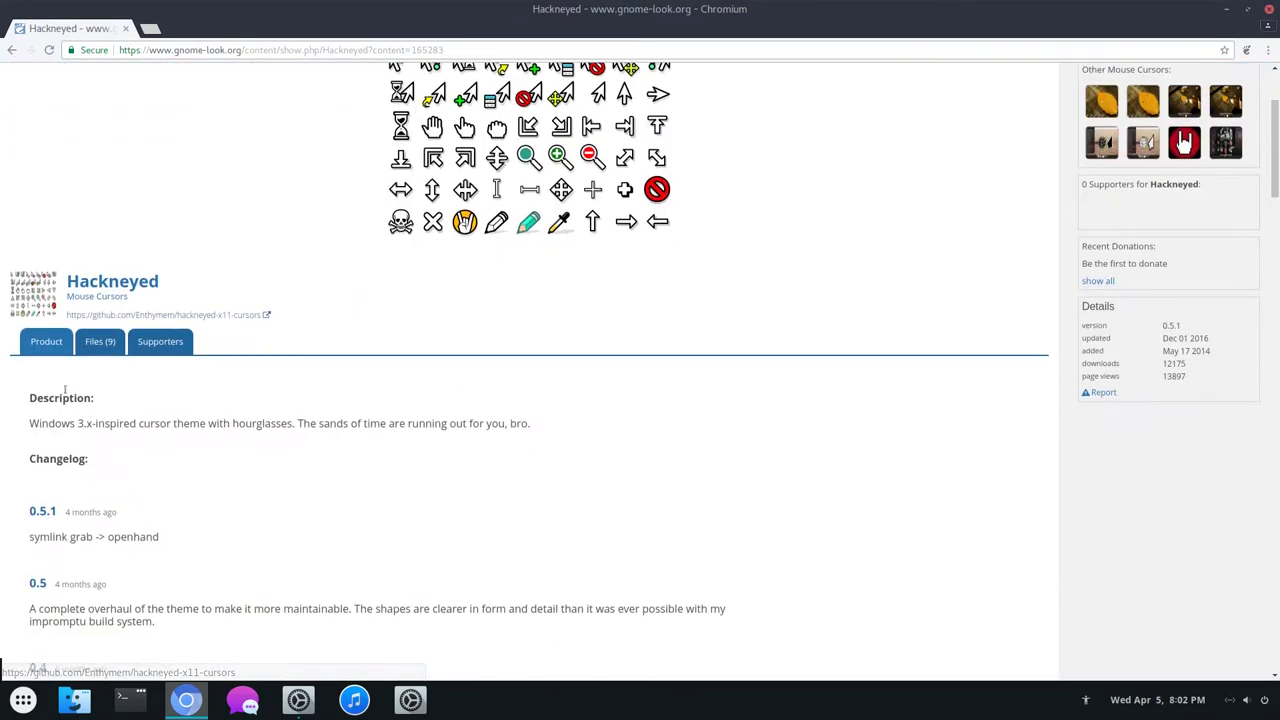
click(96, 518)
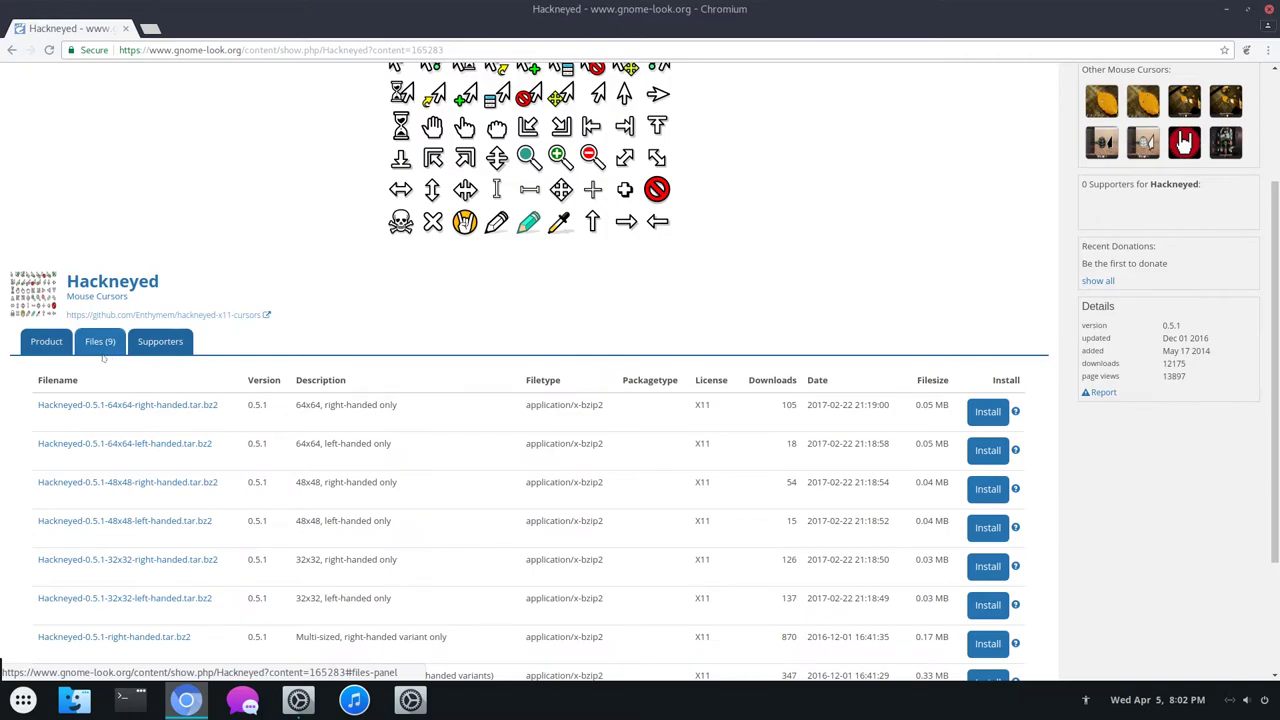
scroll(102, 360, down, 3)
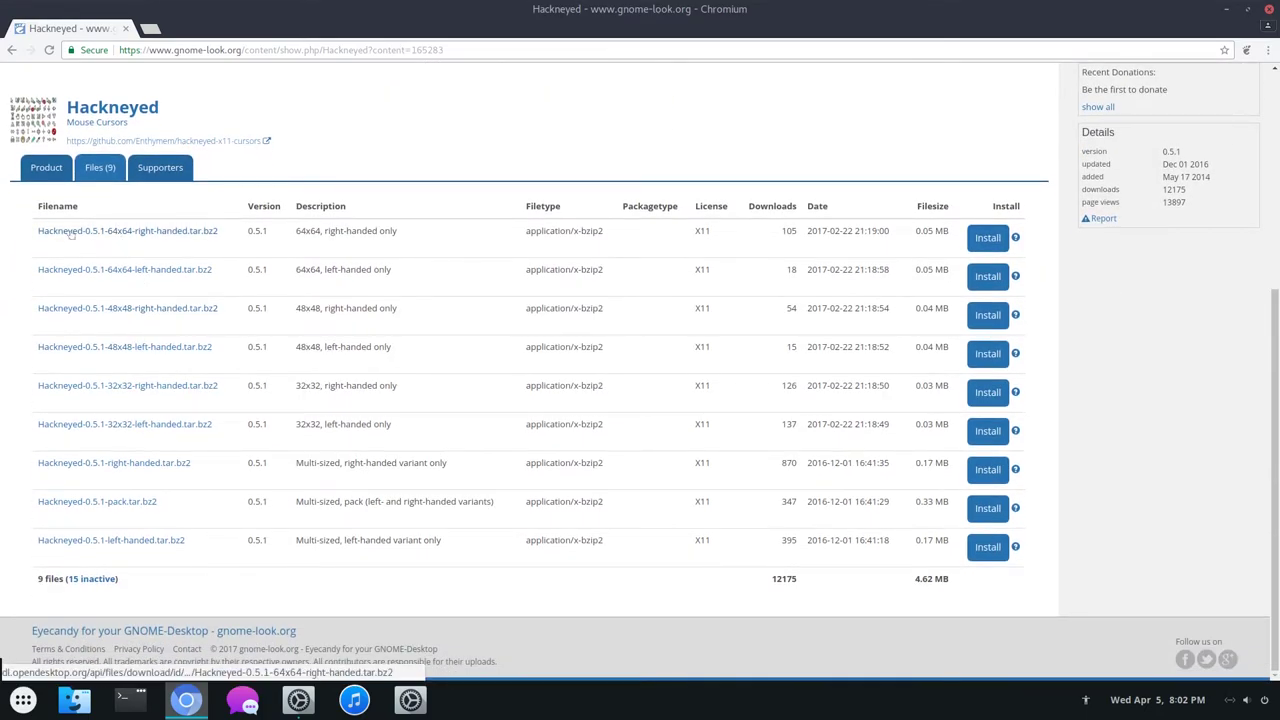
drag(22, 222, 378, 231)
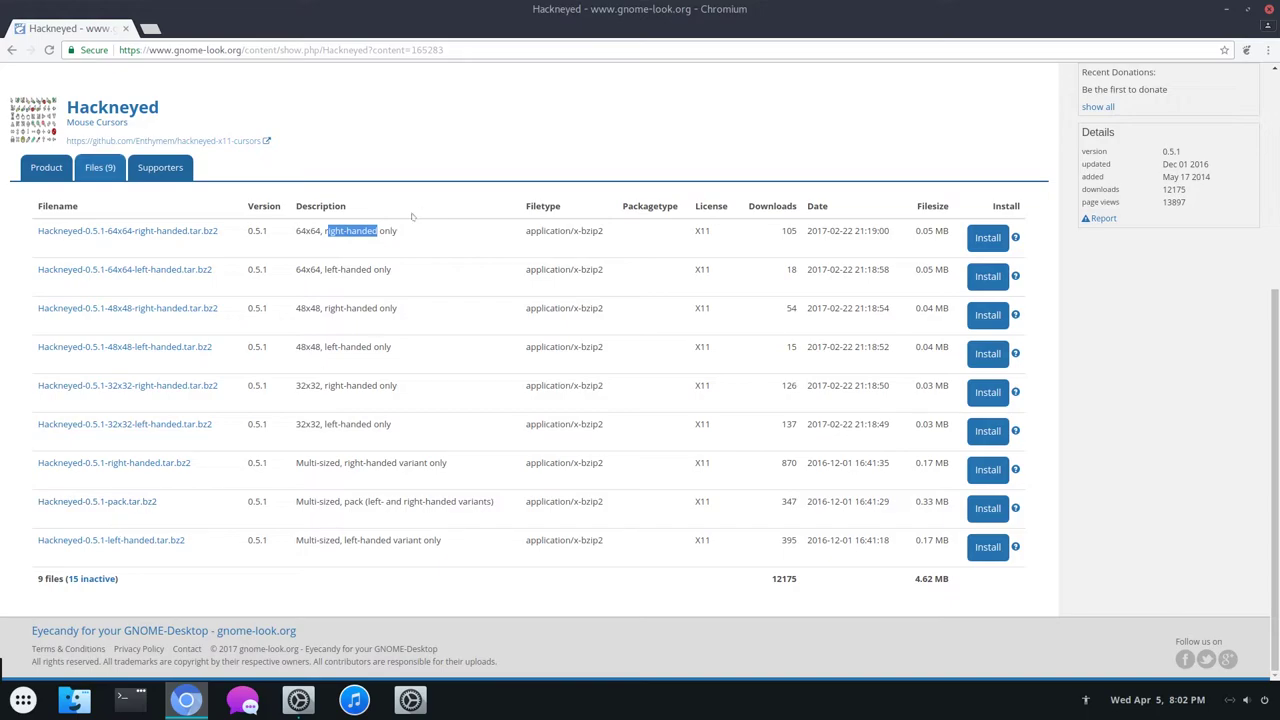
click(360, 224)
click(184, 231)
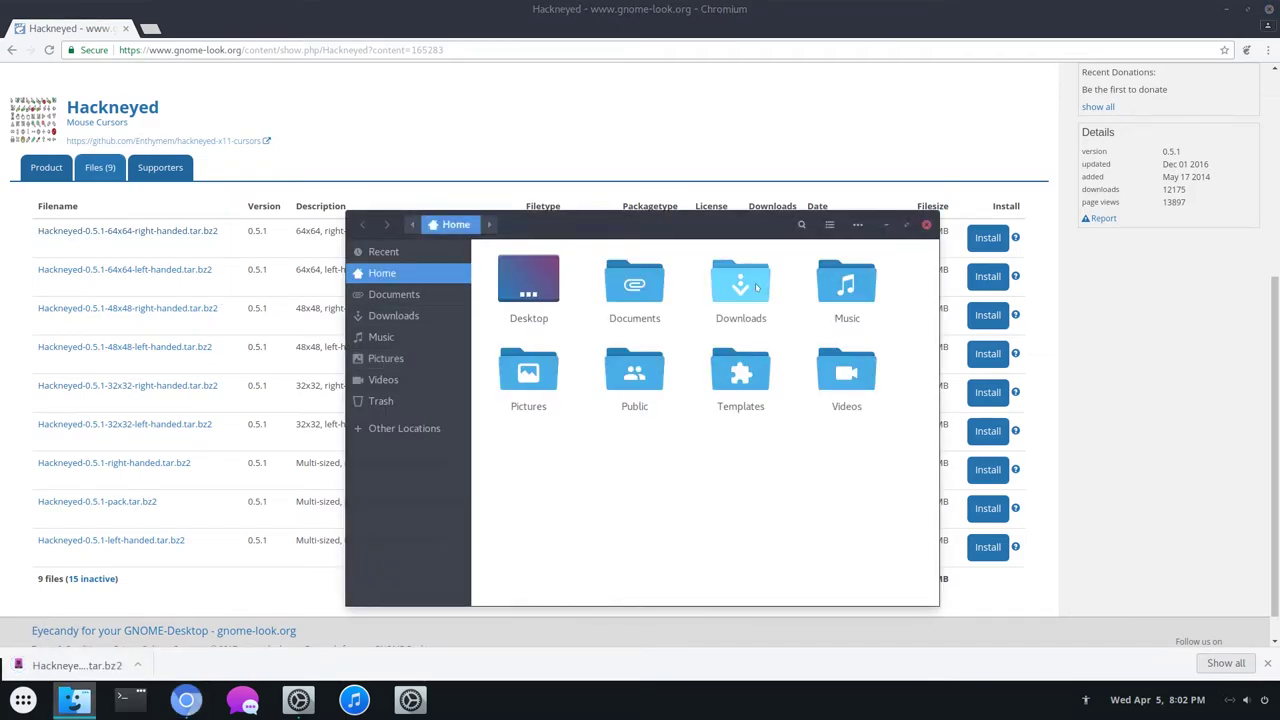
- Extract the Hackneyed tar.bz2 in Downloads and open the extracted right-handed folder
double_click(741, 280)
right_click(544, 287)
click(820, 209)
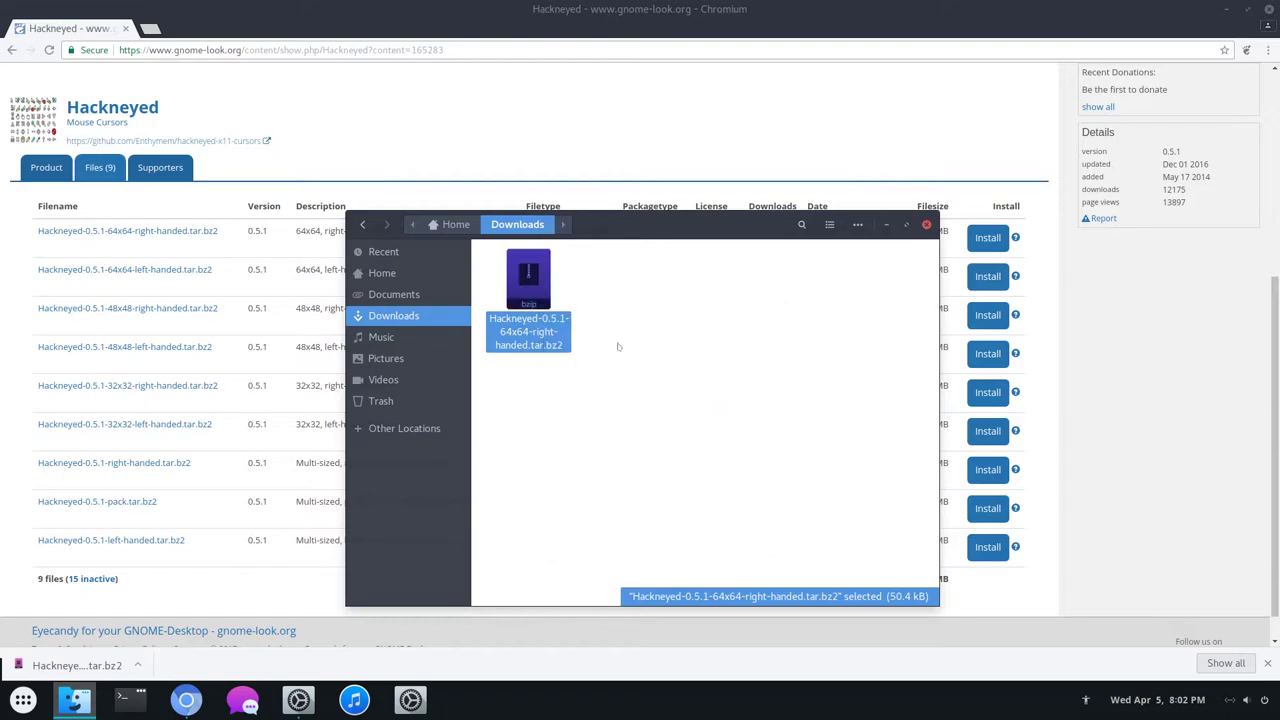
double_click(519, 288)
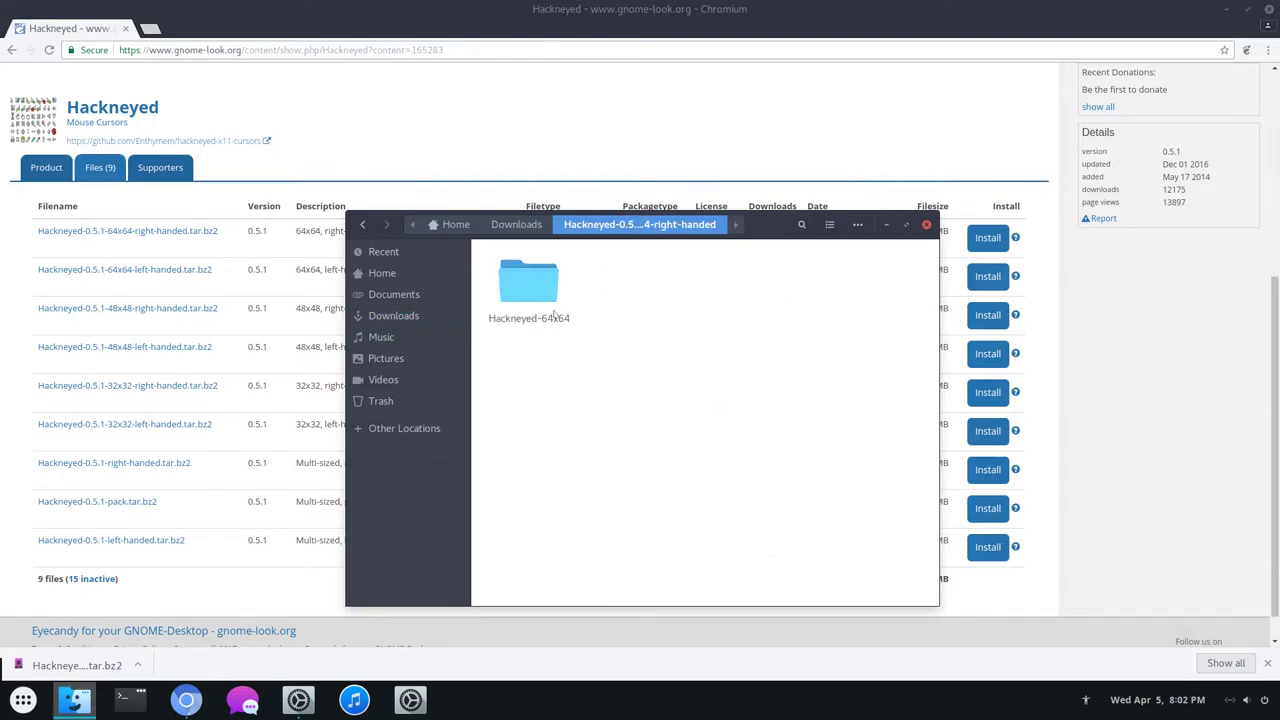
double_click(535, 280)
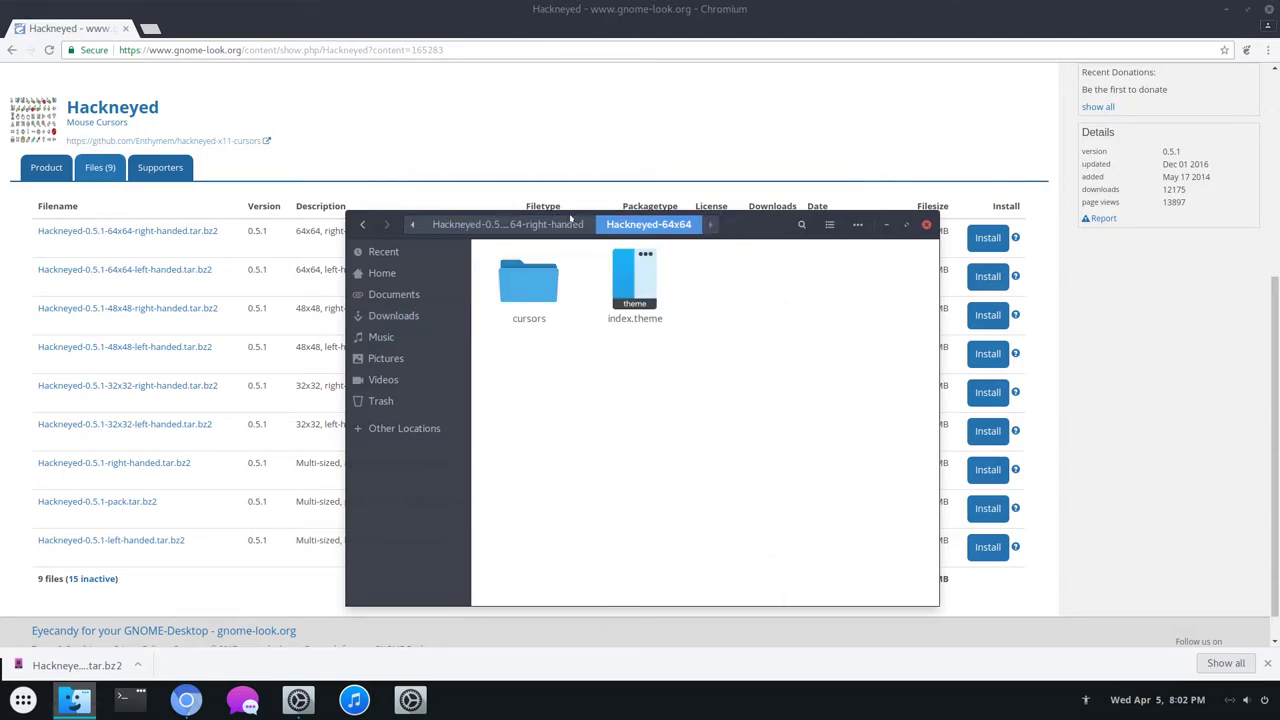
key(alt+Up)
click(591, 439)
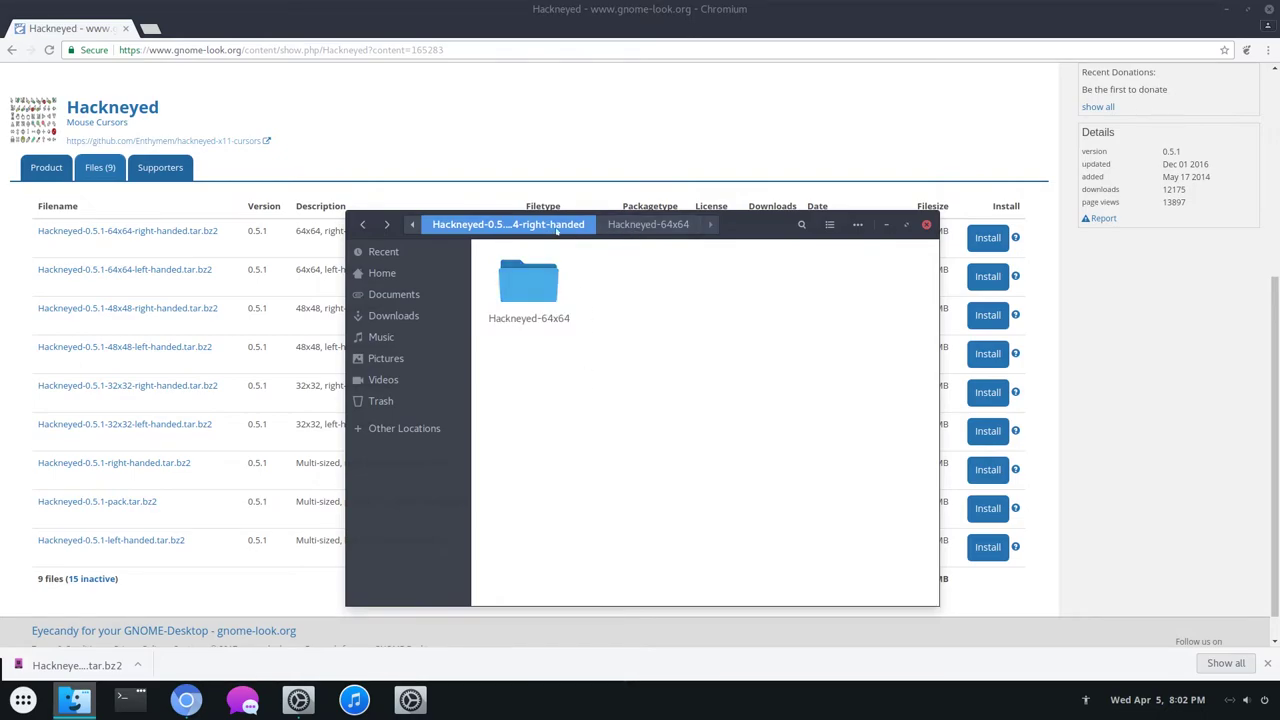
key(alt+Up)
double_click(540, 331)
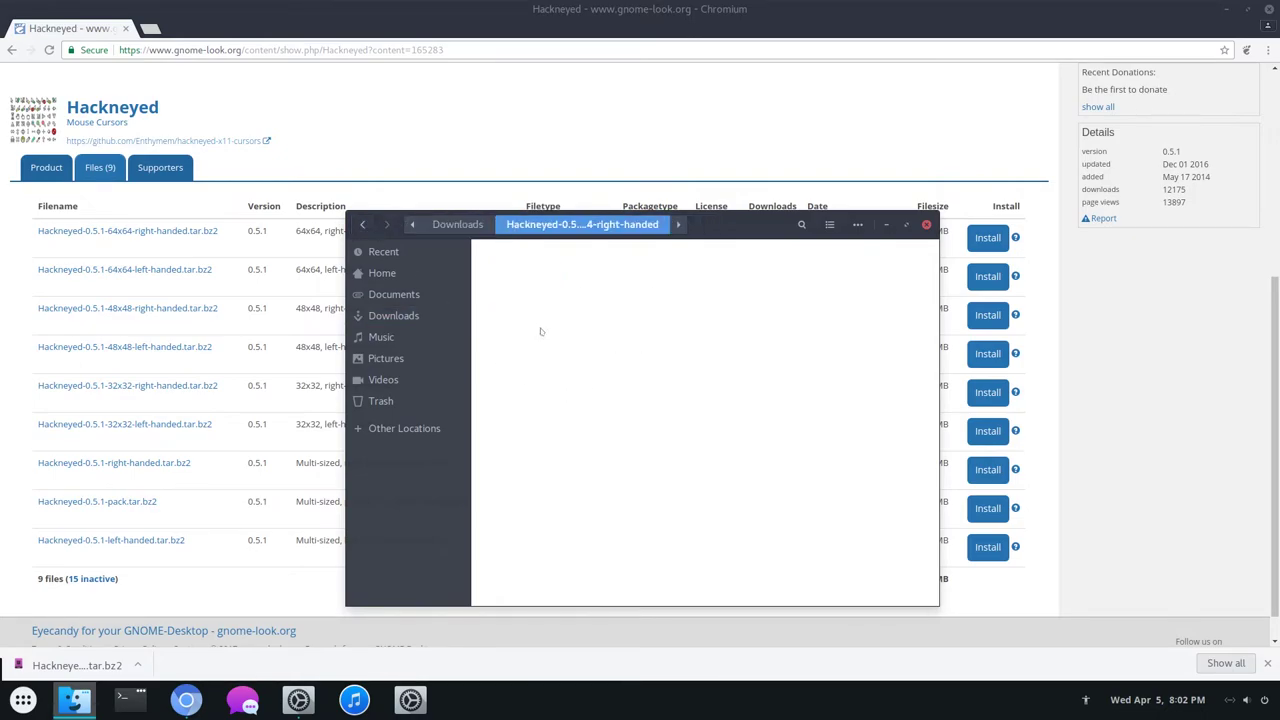
- Rename the Hackneyed-64x64 folder to Hackneyed
click(560, 318)
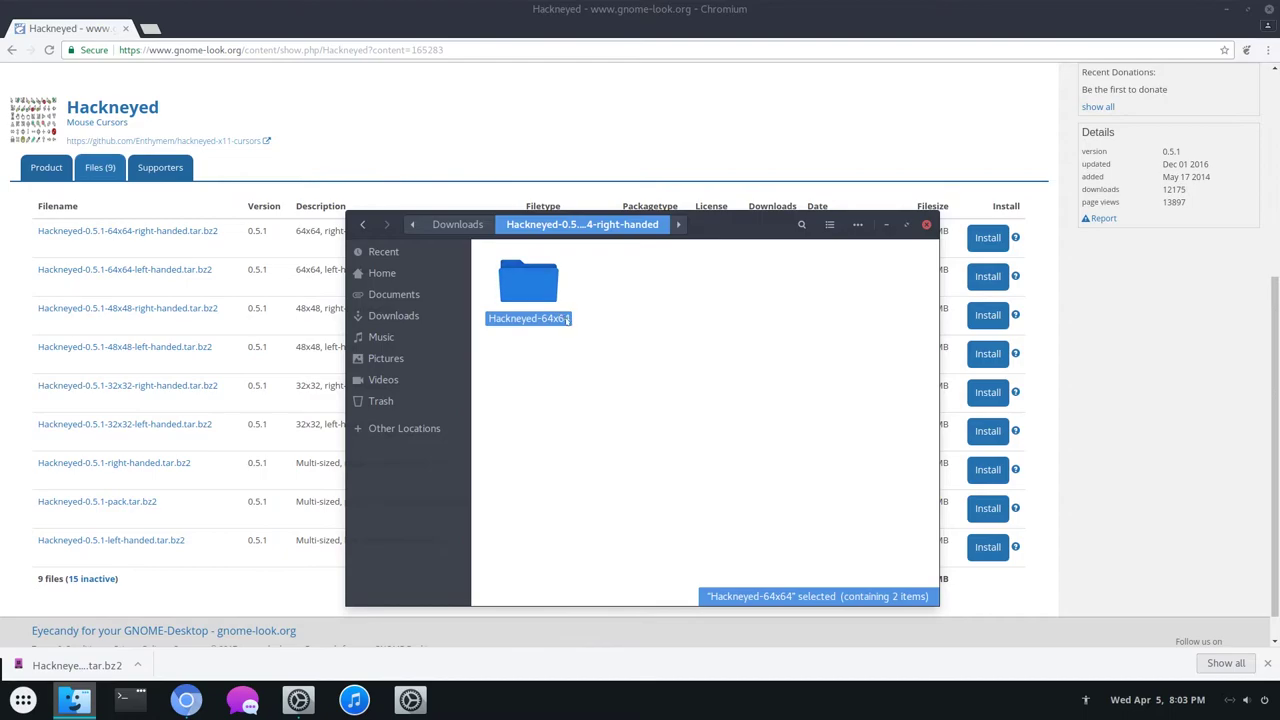
key(F2)
drag(535, 370, 497, 362)
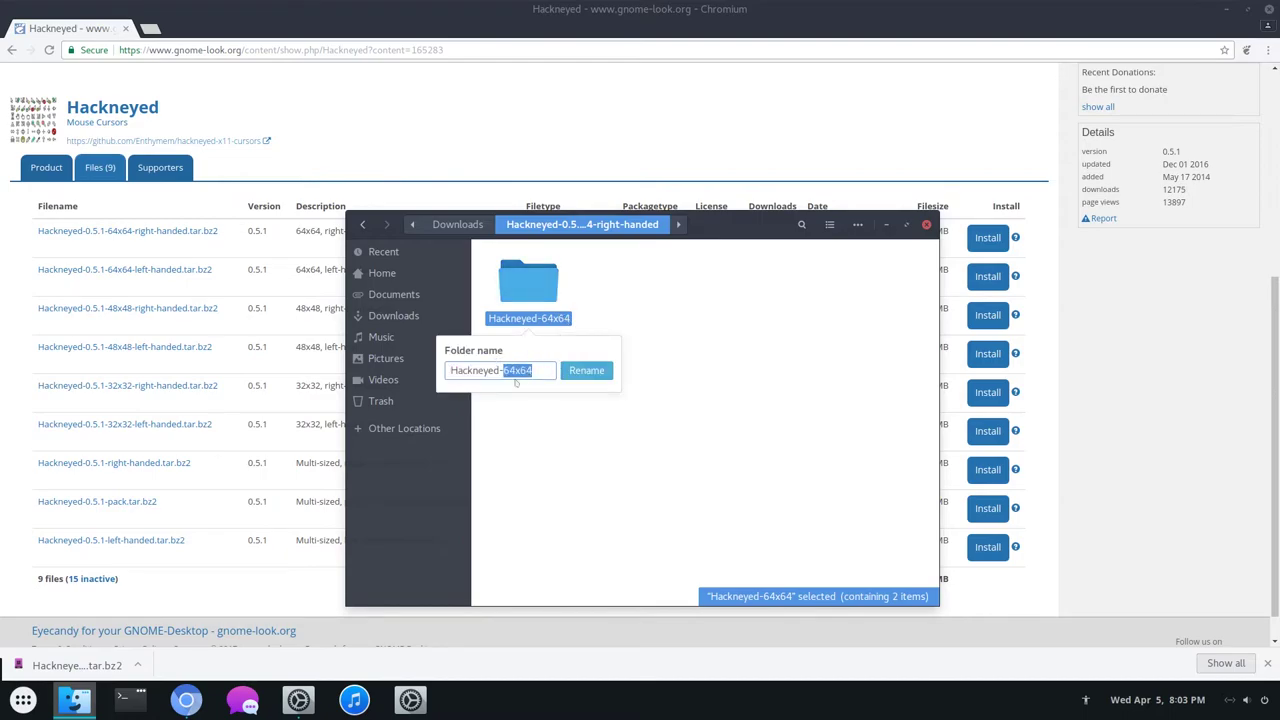
key(BackSpace)
key(BackSpace)
key(Return)
right_click(598, 378)
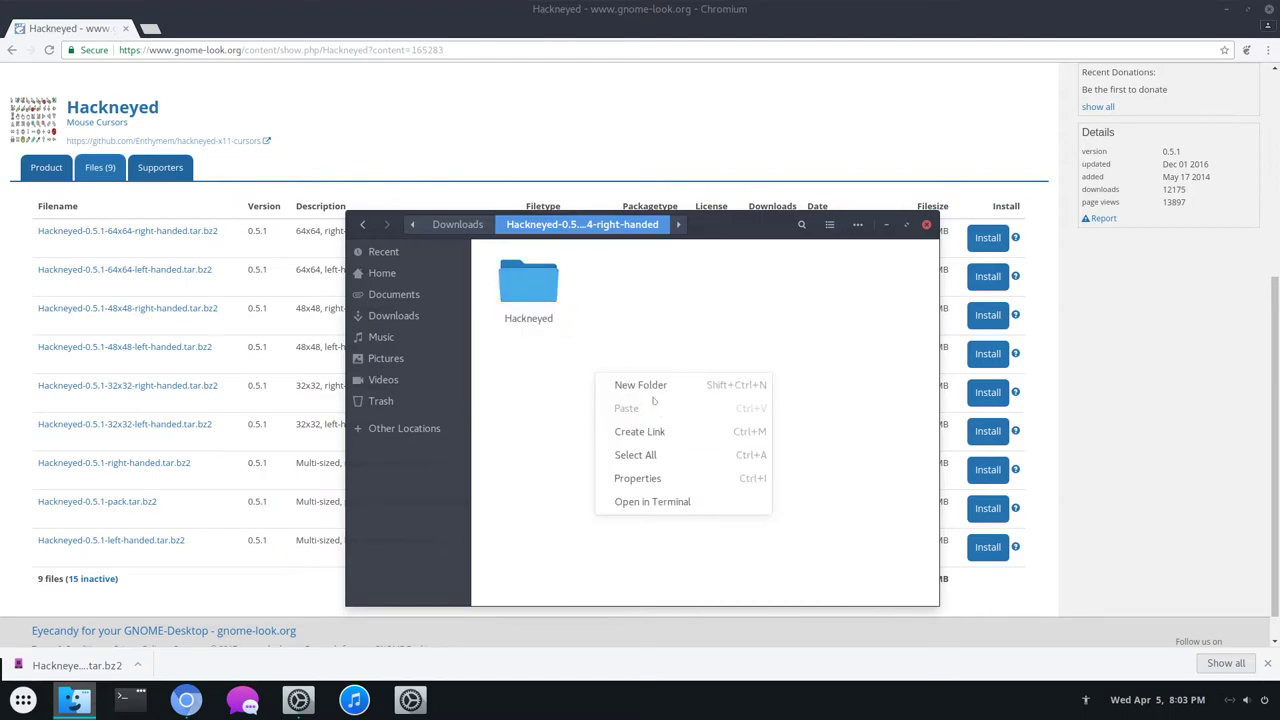
- In a terminal here, run 'sudo cp -r Hackneyed /usr/share/icons' and enter the administrator password
click(683, 502)
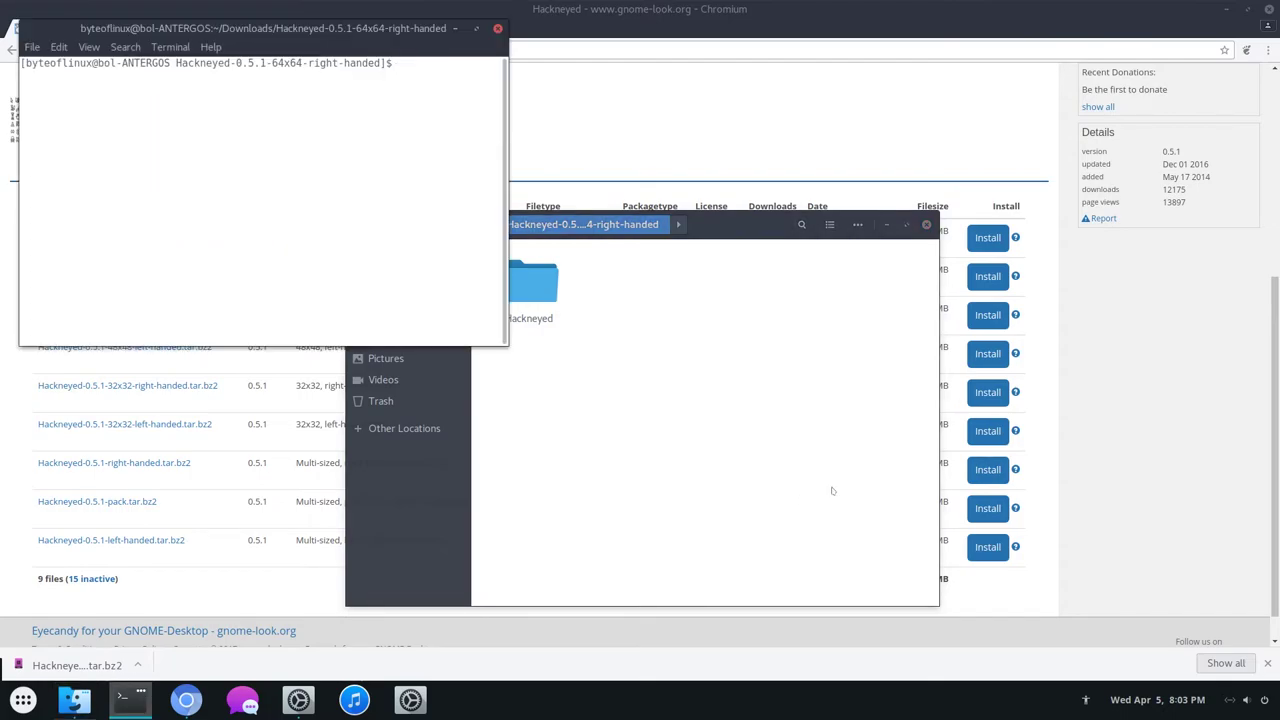
text(sud o cp -r Hackneyed /us)
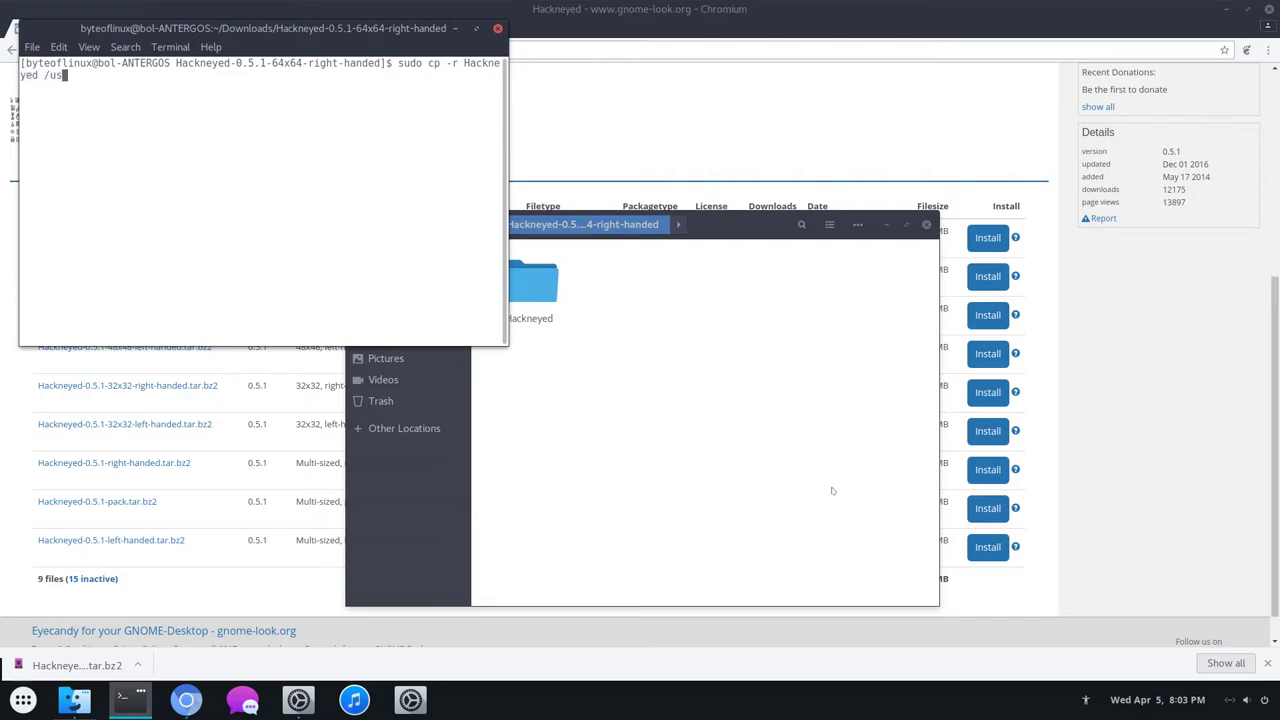
text(r/share/icons)
key(Return)
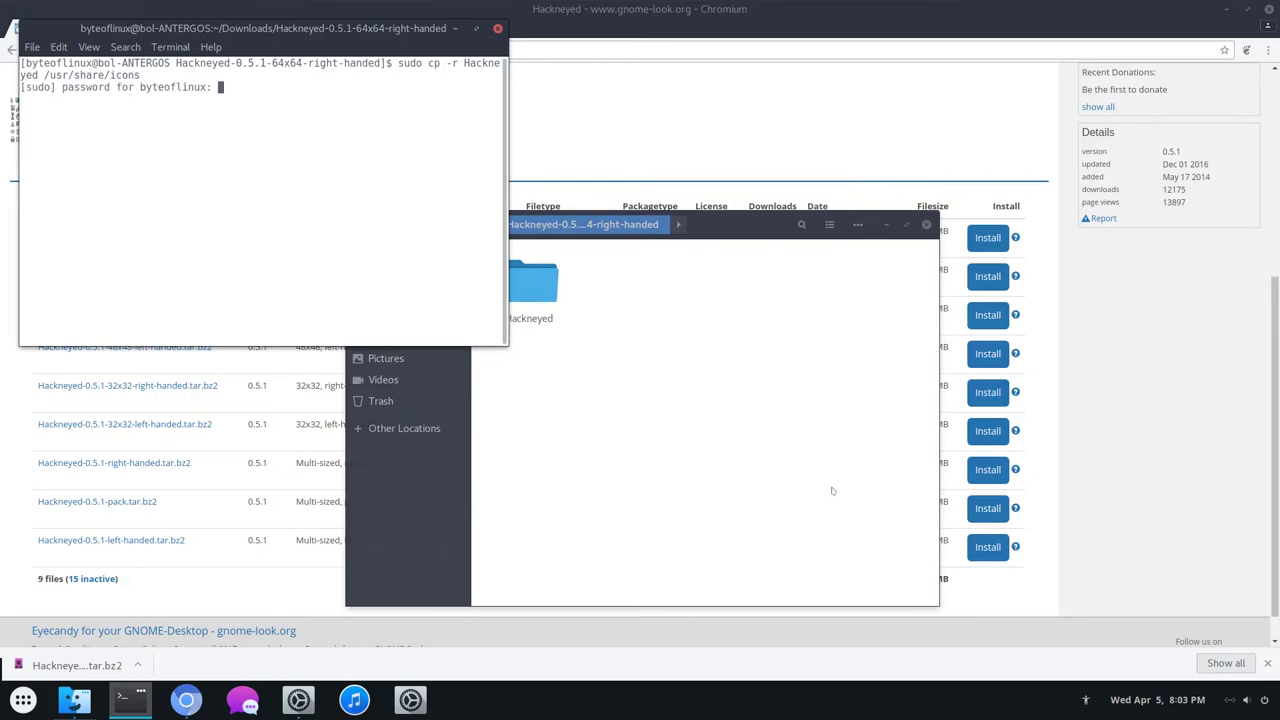
key(Return)
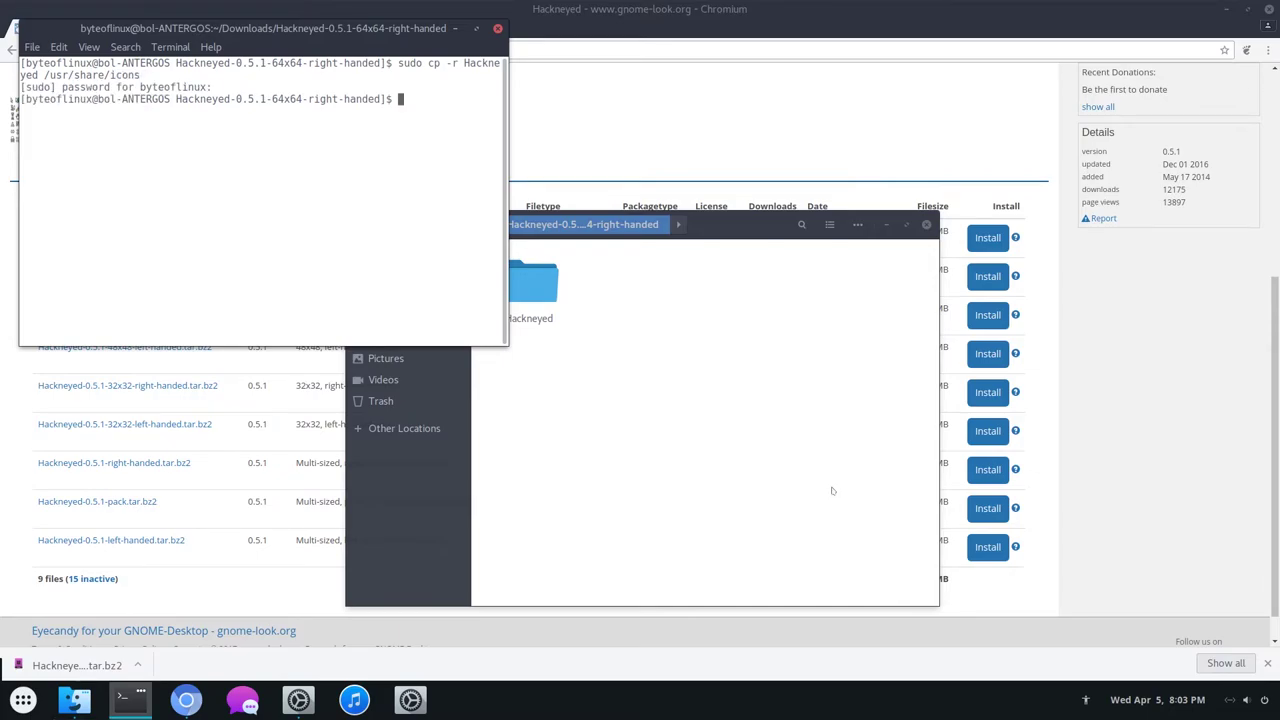
- Launch Tweak Tool and choose Hackneyed from the Appearance cursor theme list
click(298, 699)
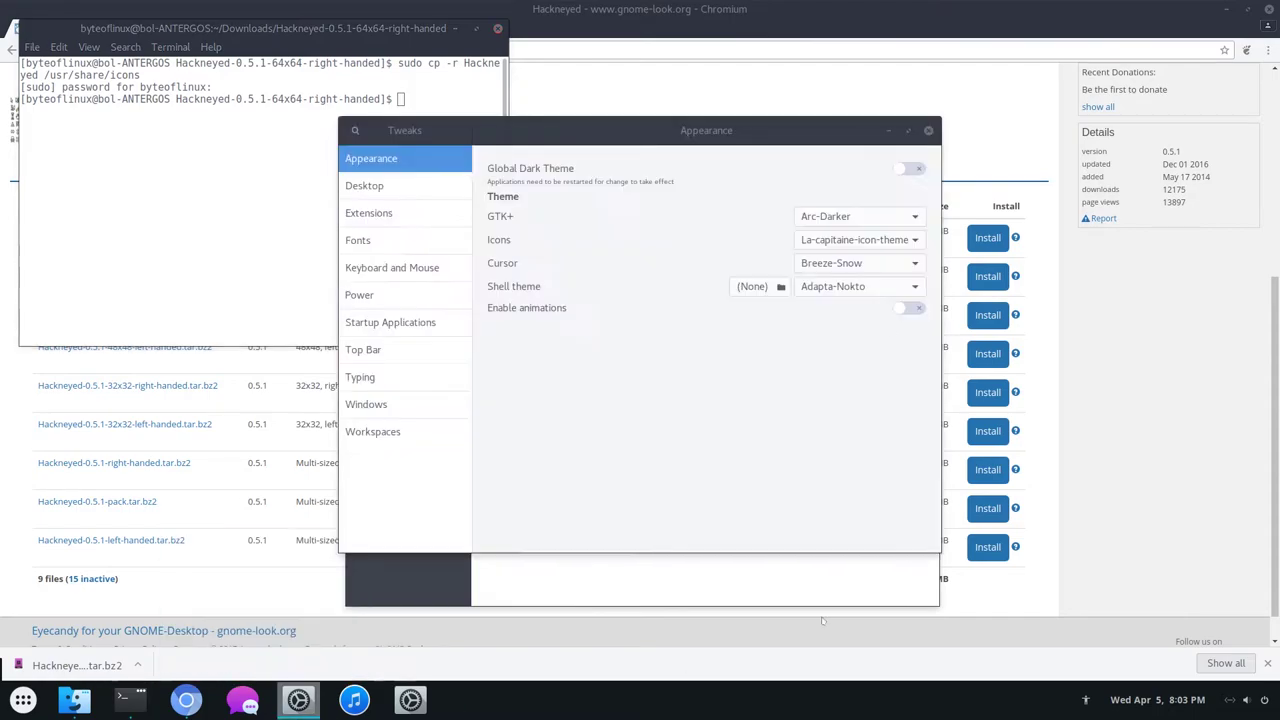
click(927, 130)
key(super)
text(twea)
key(Return)
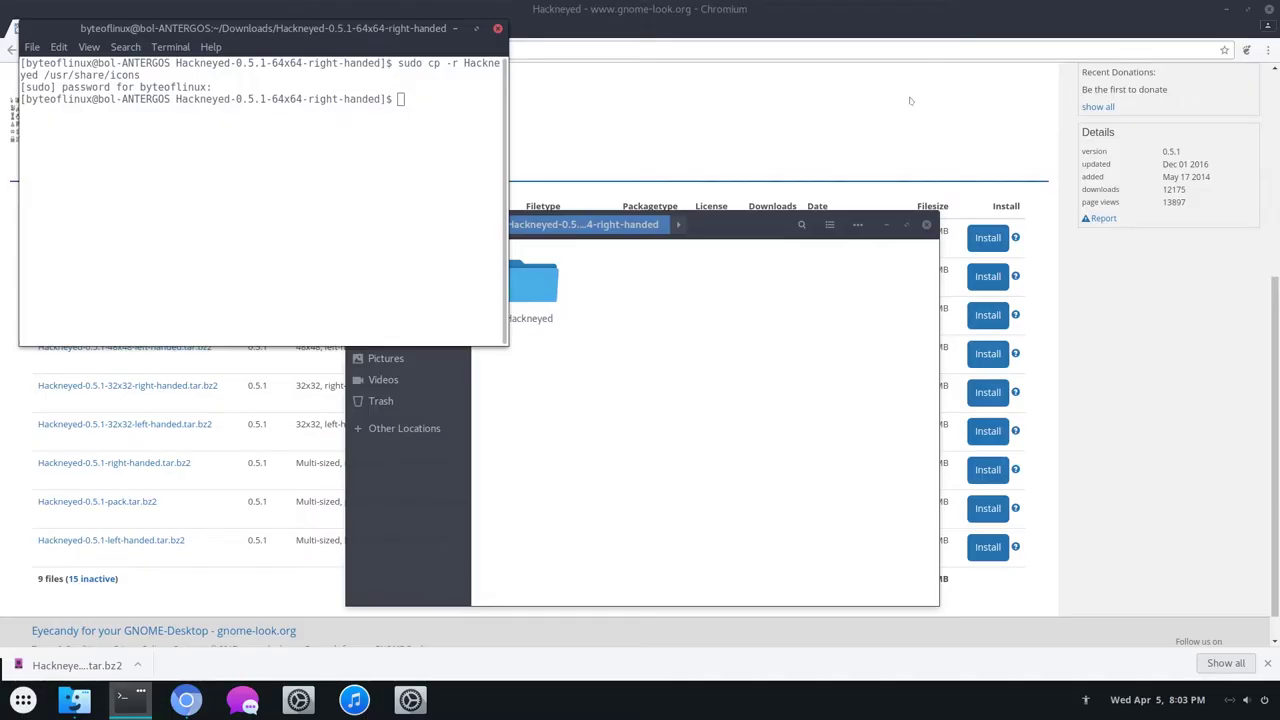
click(858, 263)
click(857, 284)
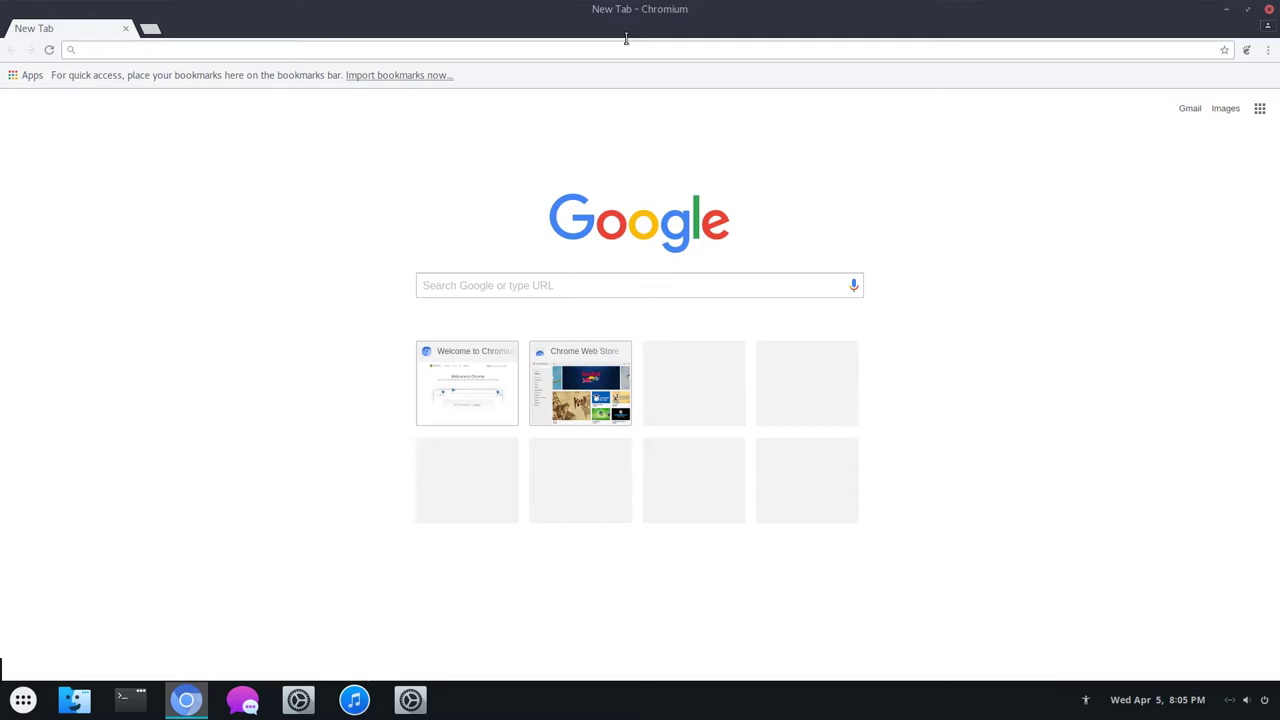
- Search 'capitaine cursors' and download its GitHub repository as a ZIP via Clone or download
text(g)
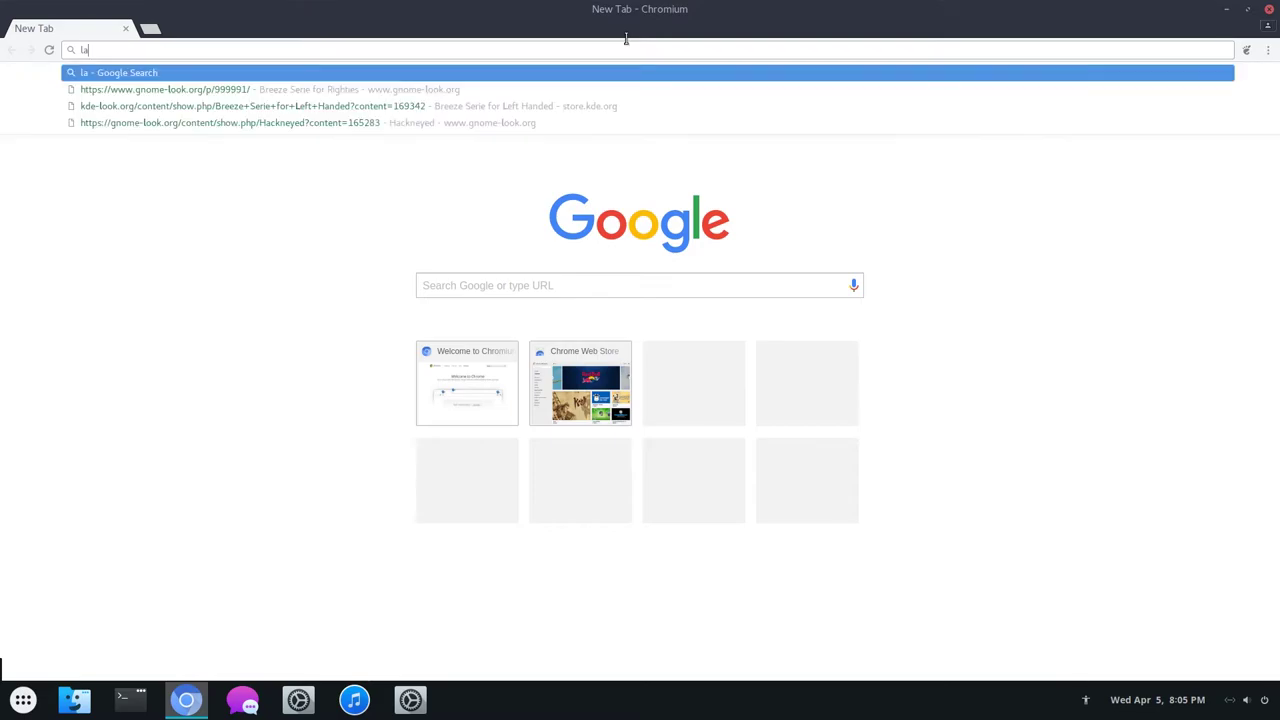
key(BackSpace)
text(capitaine cursors)
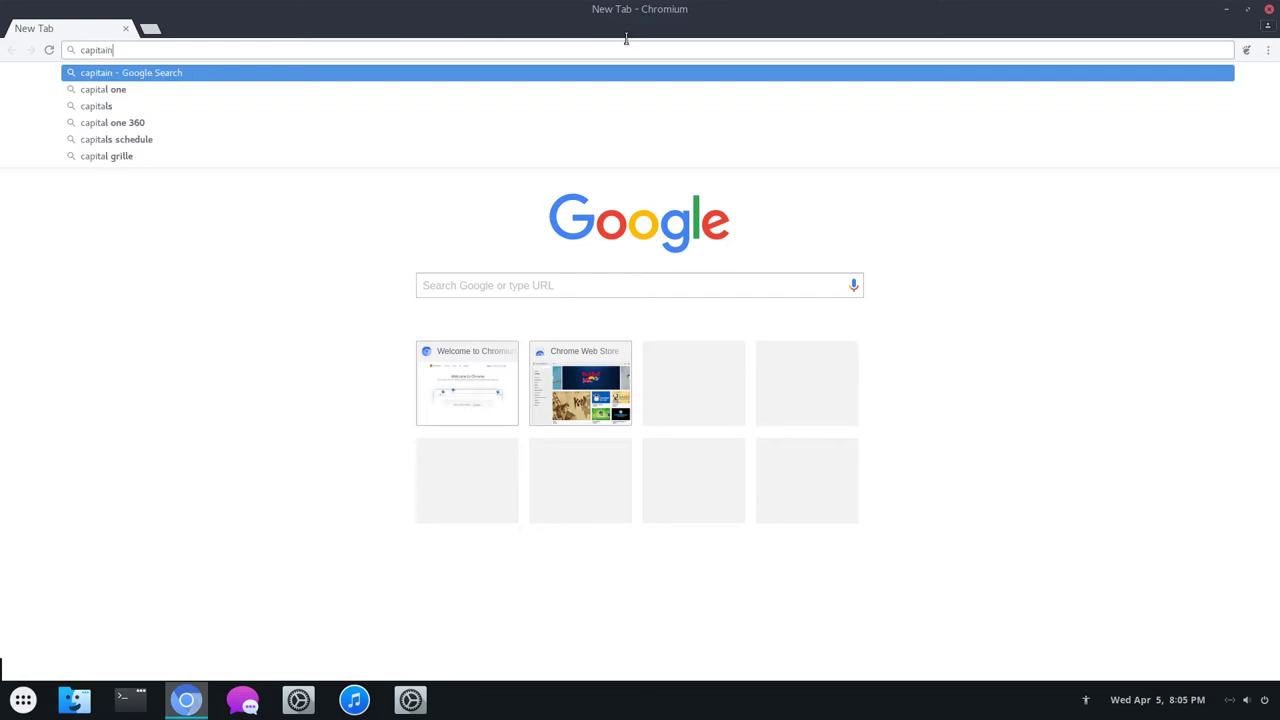
key(Return)
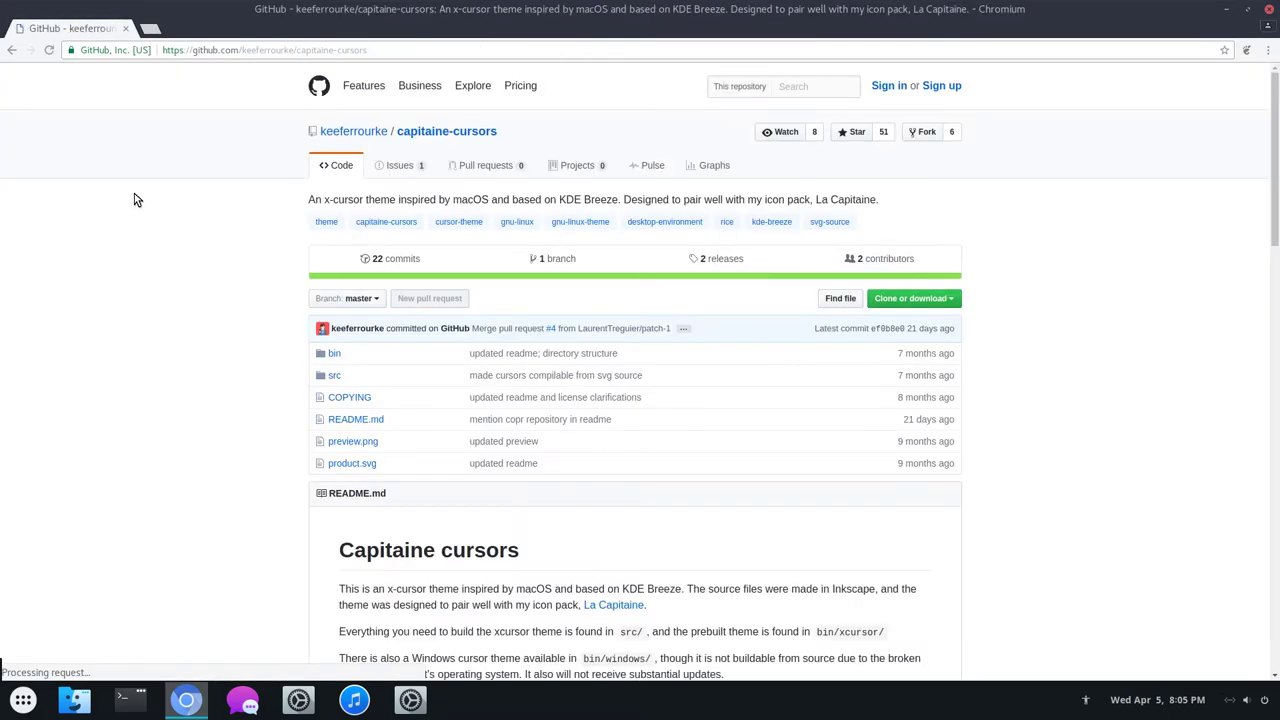
click(910, 300)
click(866, 402)
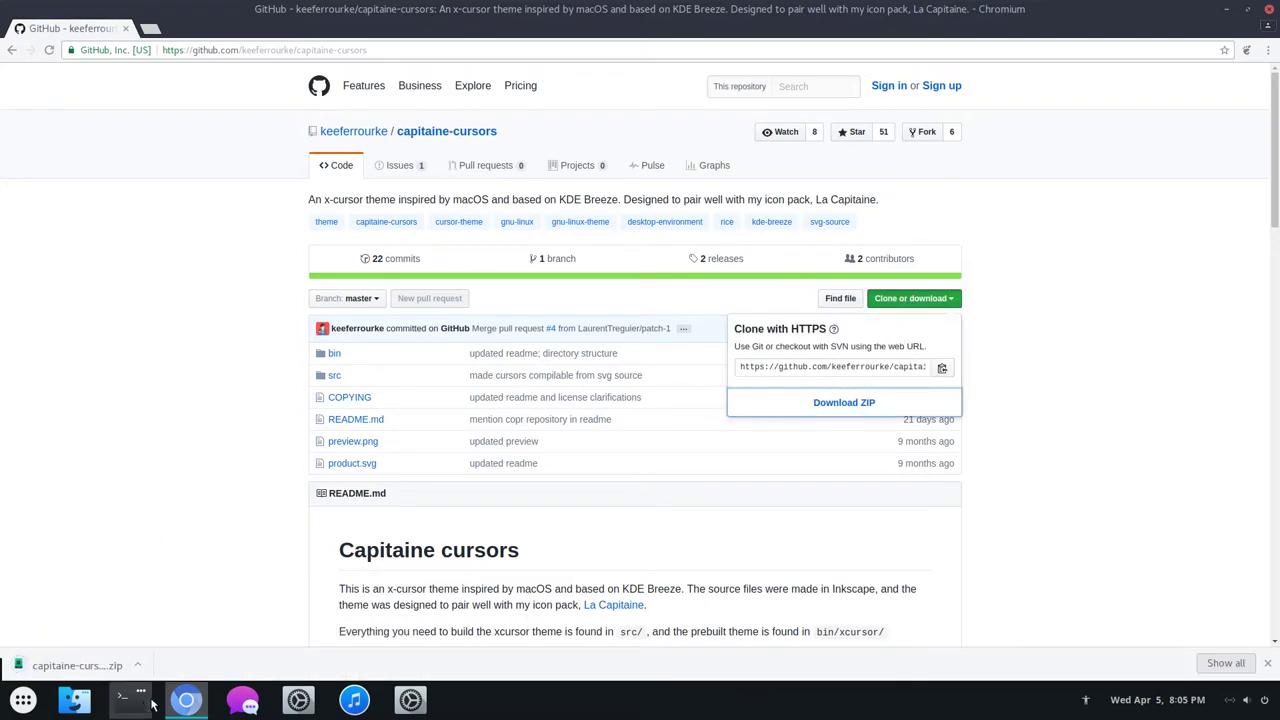
click(74, 699)
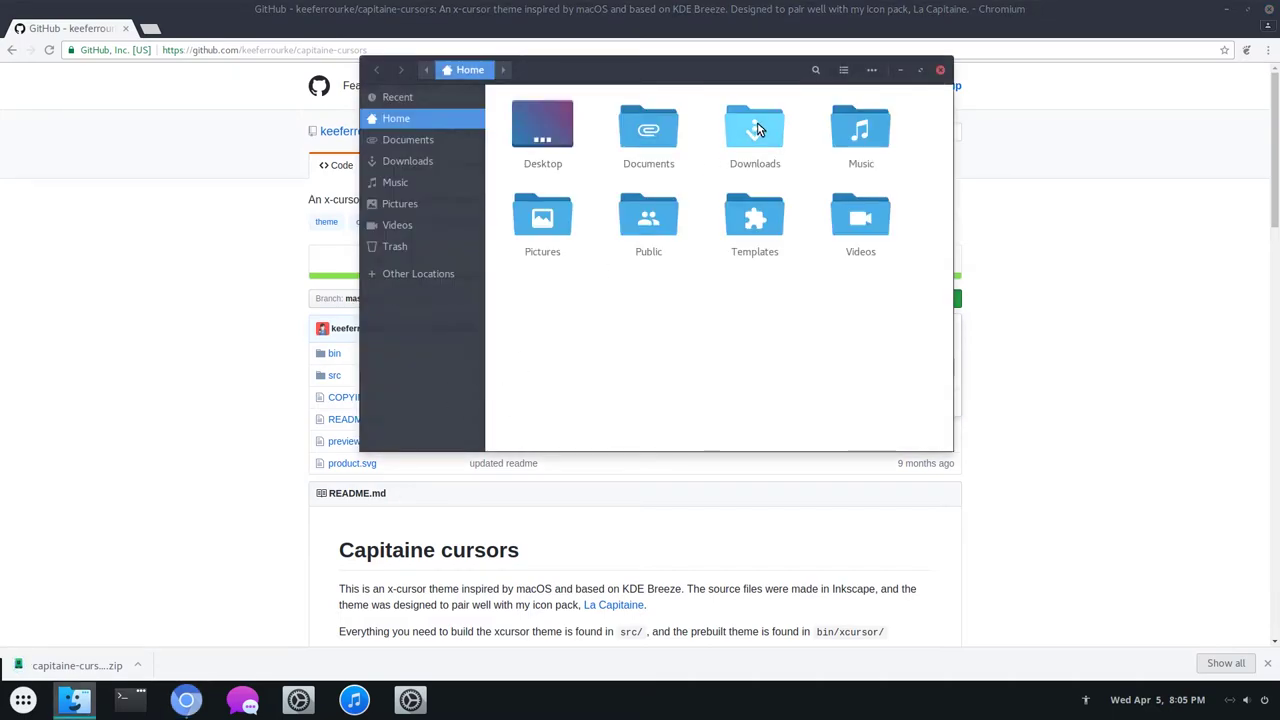
- Permanently delete the old Hackneyed folder and archive from Downloads
double_click(752, 128)
click(575, 130)
drag(858, 216, 636, 119)
key(shift+Delete)
key(Return)
- Extract the capitaine zip into capitaine-cursors-master and open that folder
right_click(534, 121)
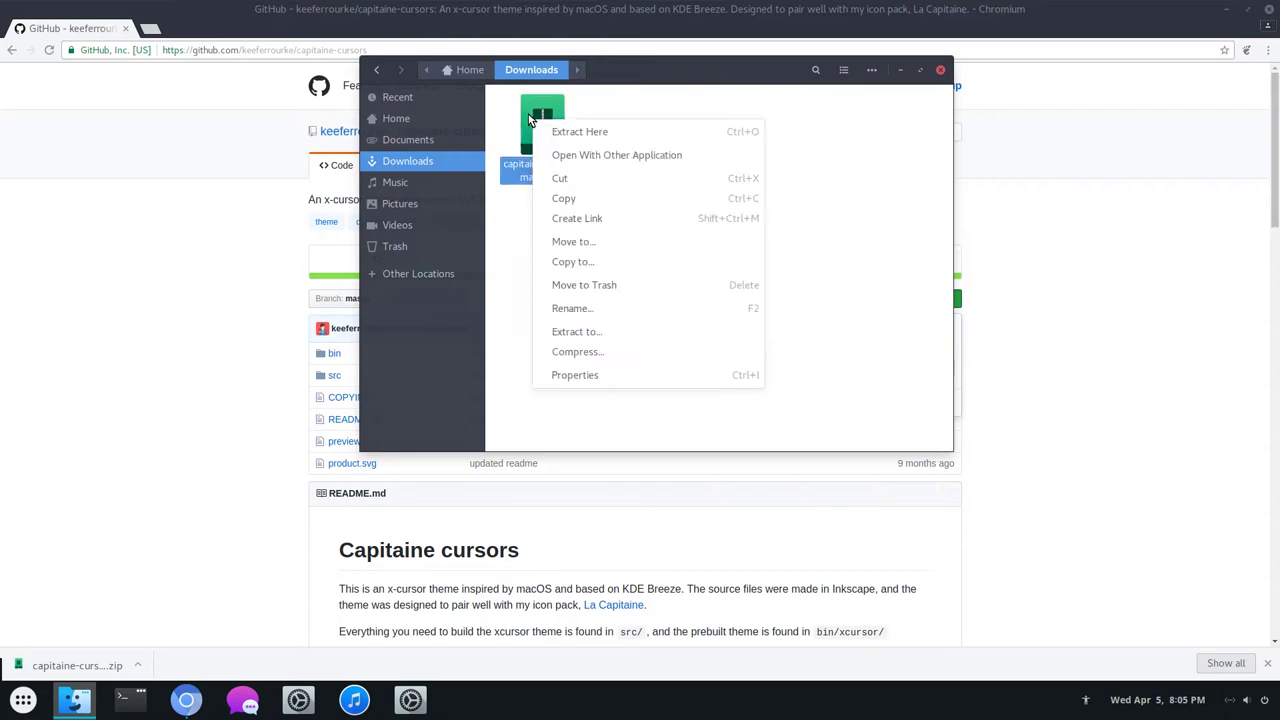
click(579, 131)
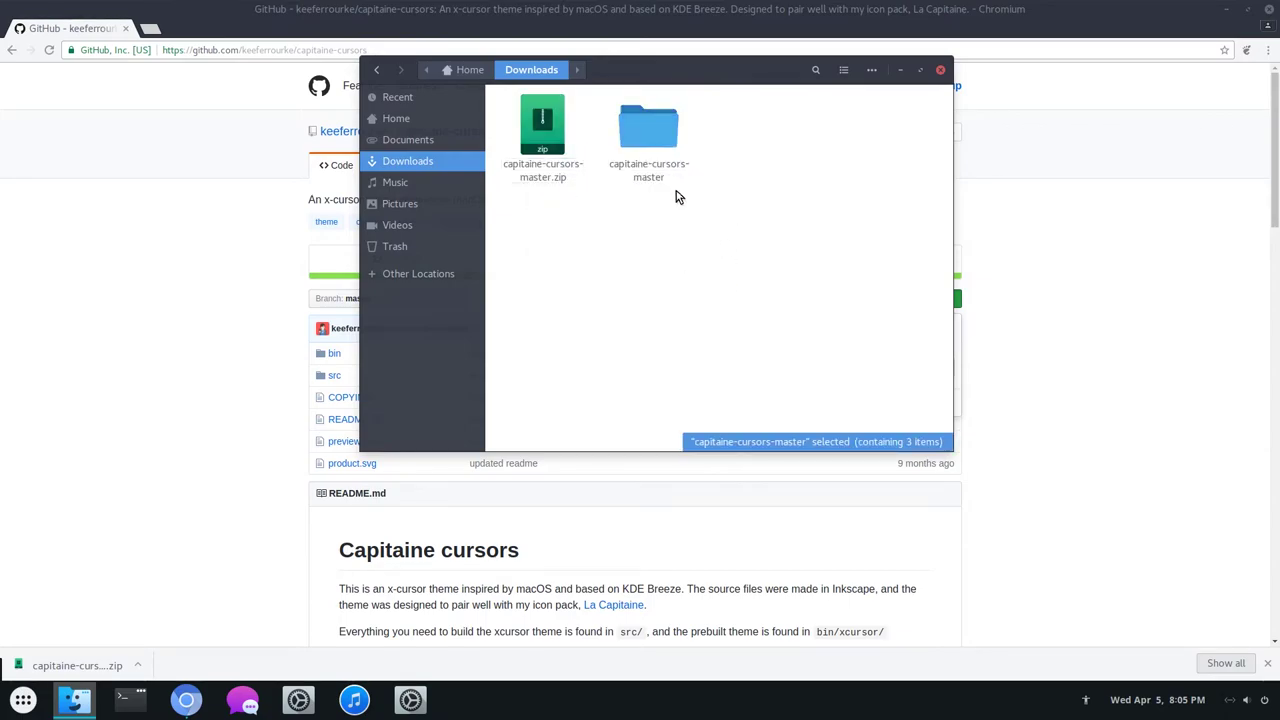
double_click(645, 115)
click(200, 465)
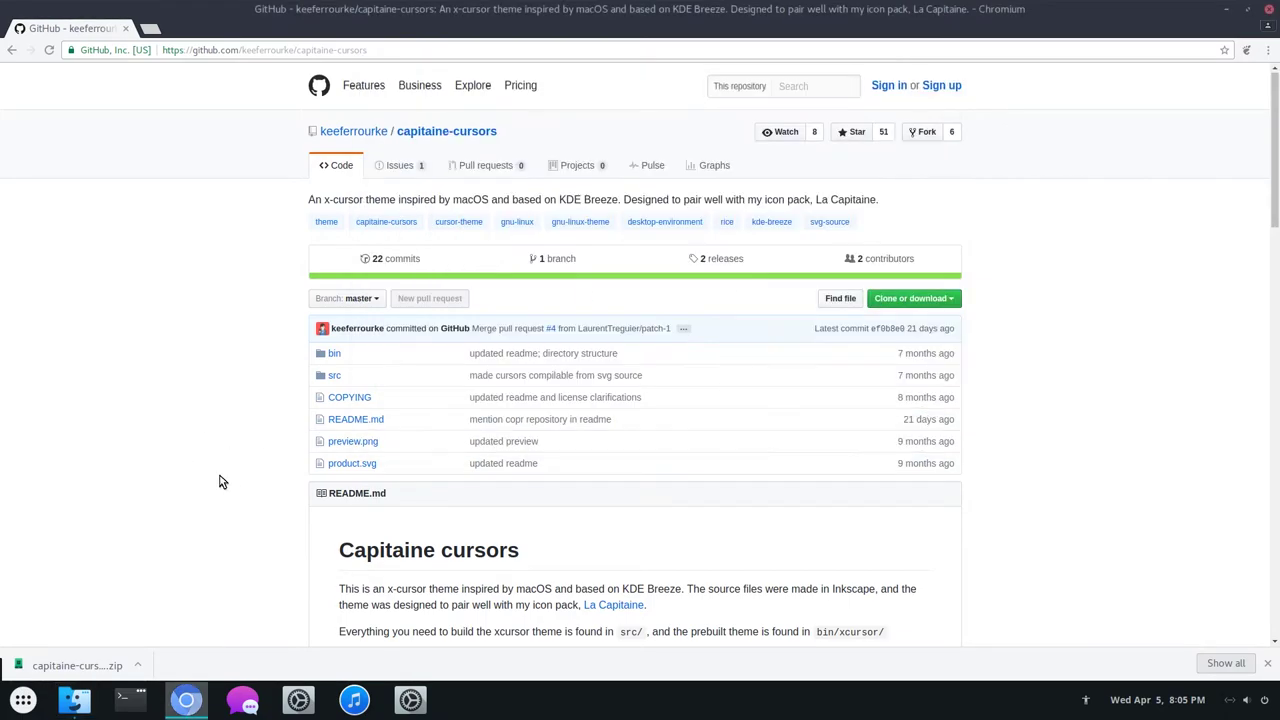
- Select the README's 'sudo cp -pr bin/xcursor /usr/share/icons/capitaine-cursors' line and open capitaine-cursors-master in Files
scroll(300, 498, down, 5)
scroll(314, 500, down, 10)
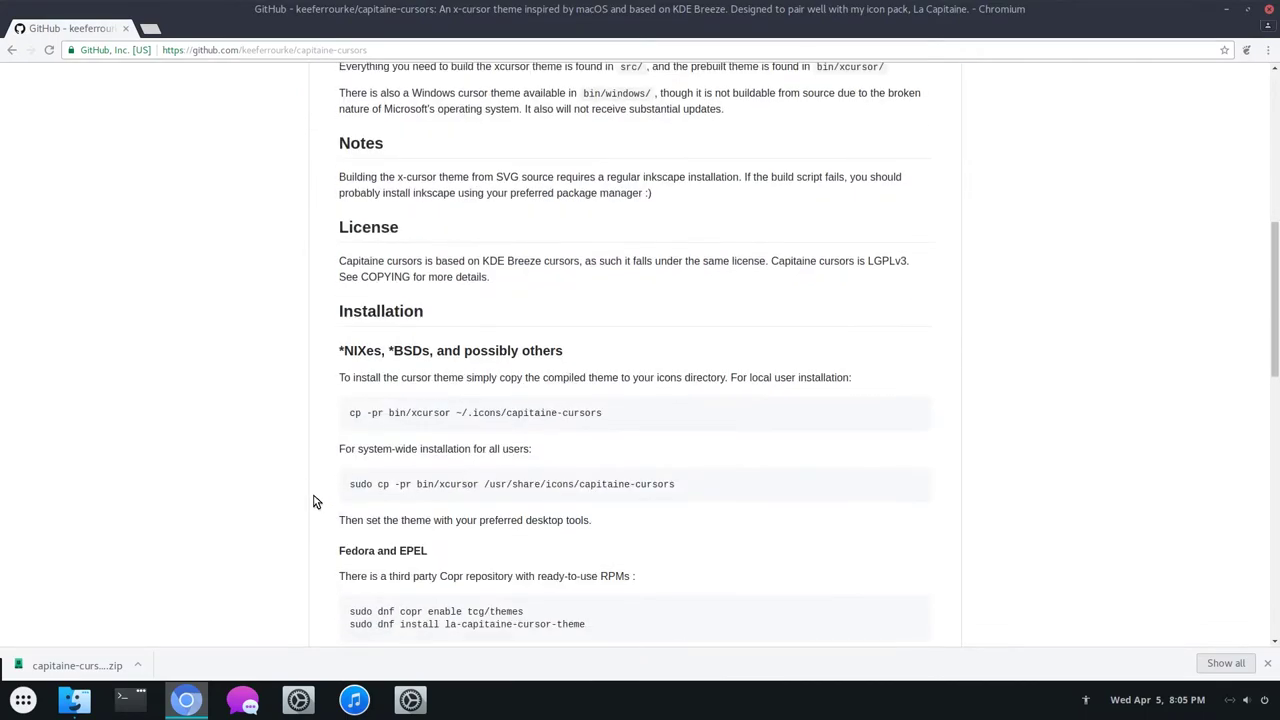
drag(676, 240, 340, 227)
key(ctrl+c)
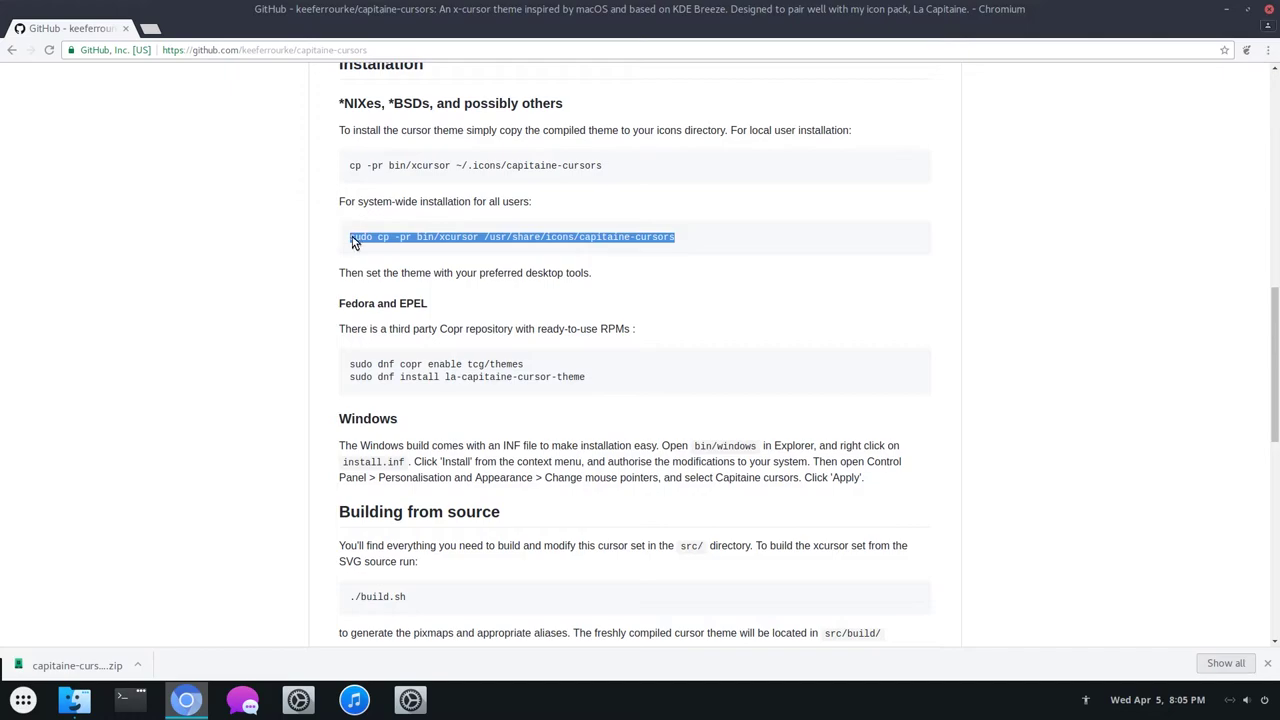
key(alt+Tab)
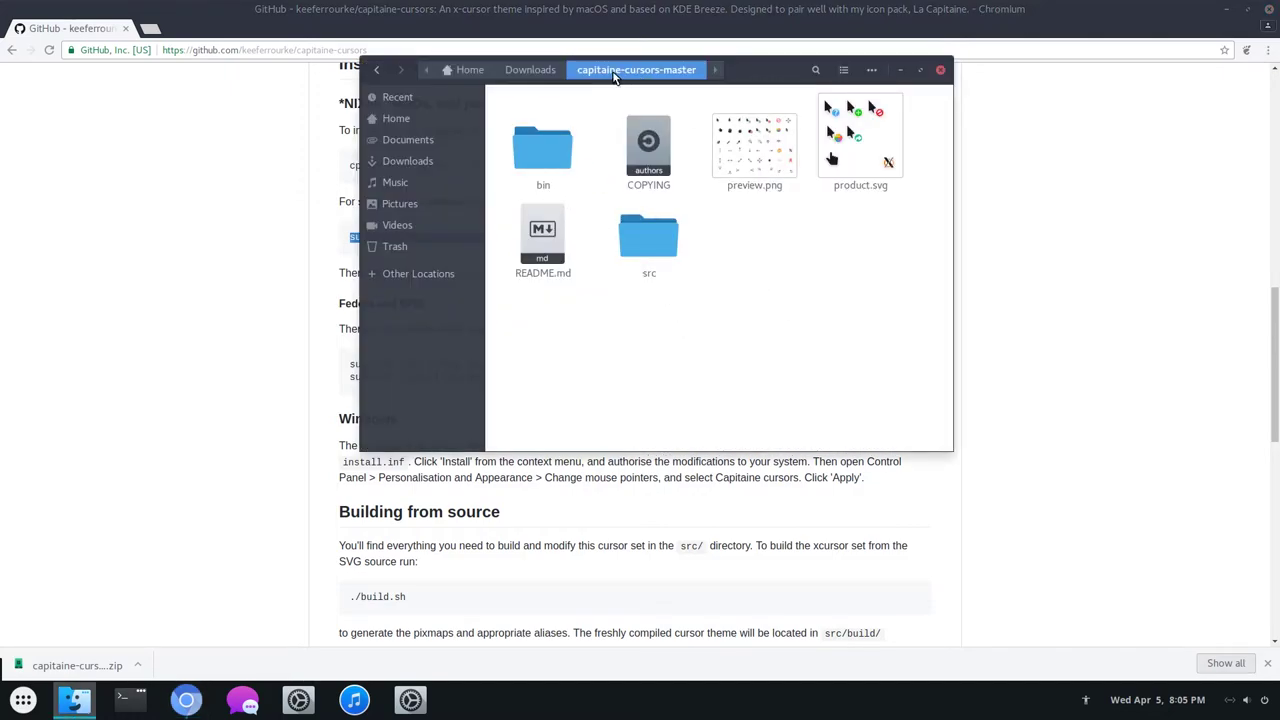
click(532, 70)
click(297, 300)
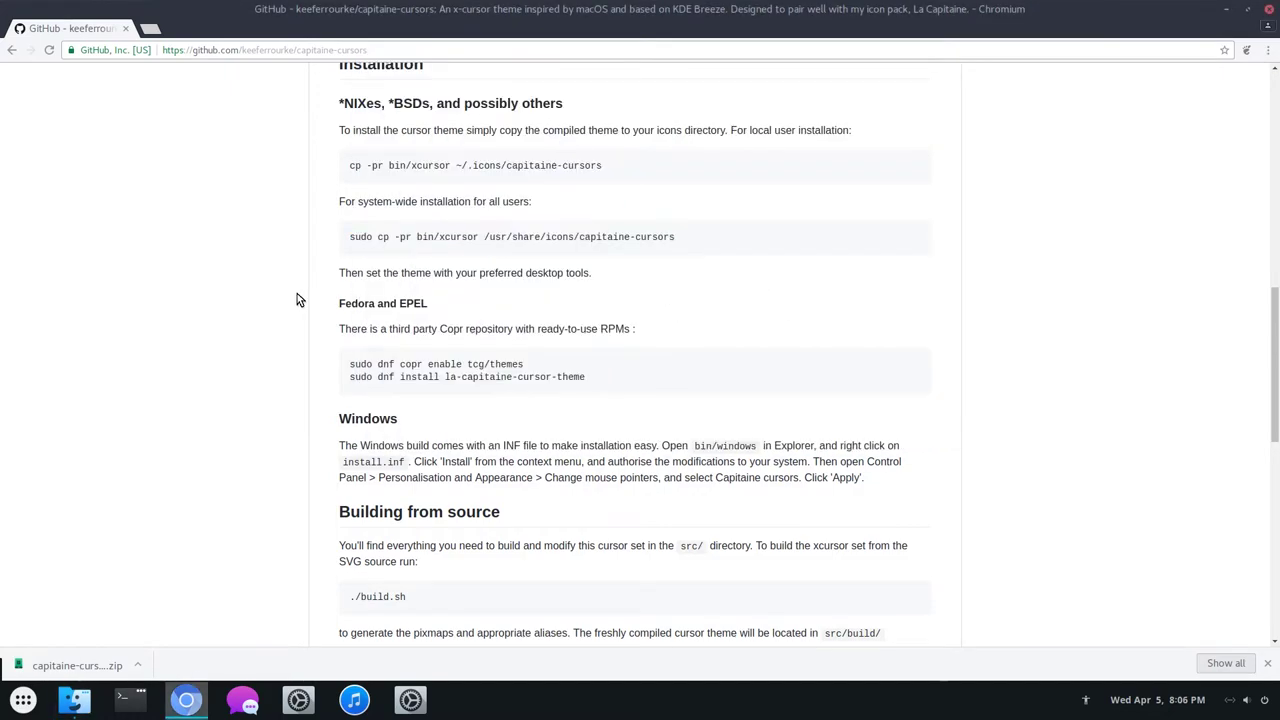
key(alt+Tab)
double_click(624, 119)
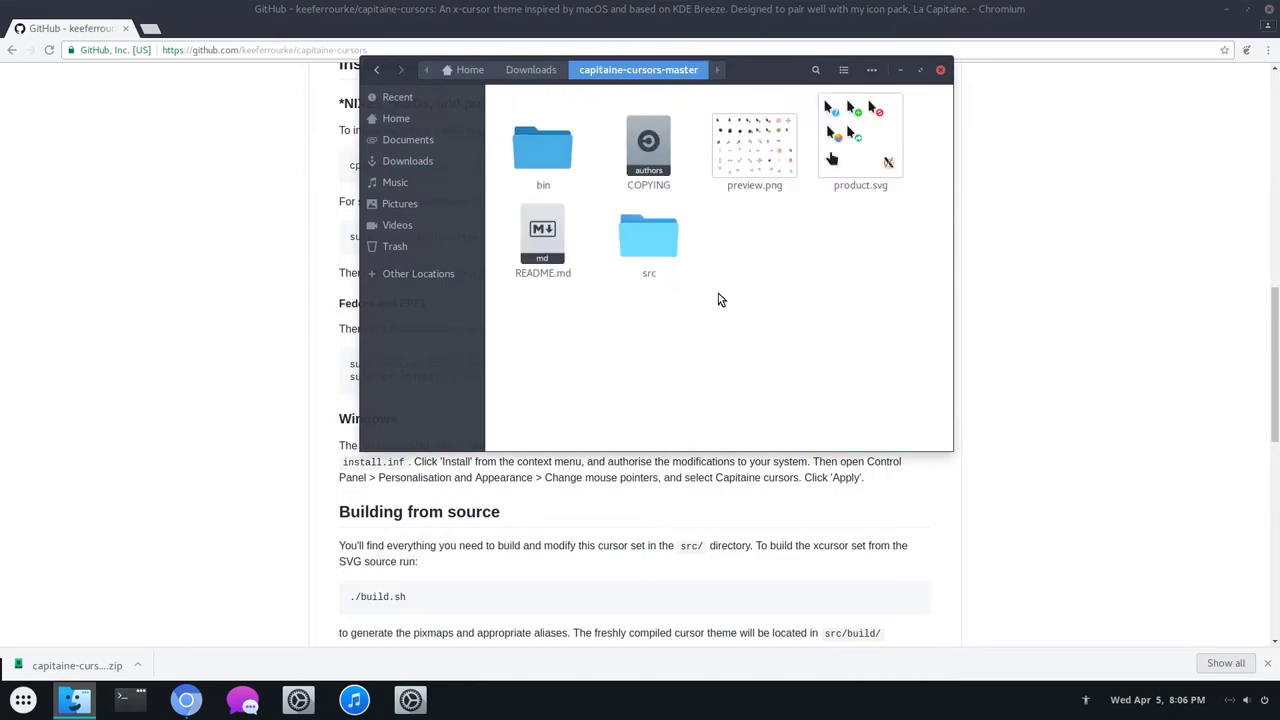
right_click(721, 296)
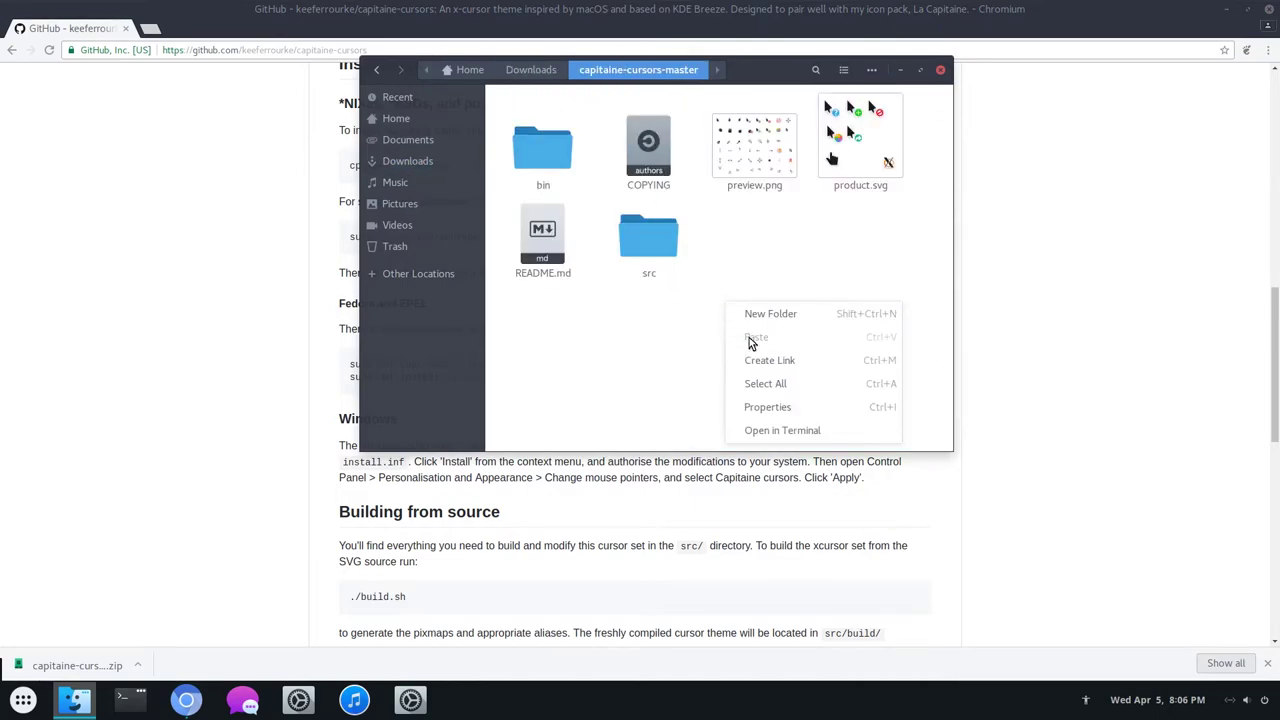
- In a terminal in capitaine-cursors-master, paste and run the sudo cp -pr install command, entering the password
click(786, 430)
key(ctrl+shift+v)
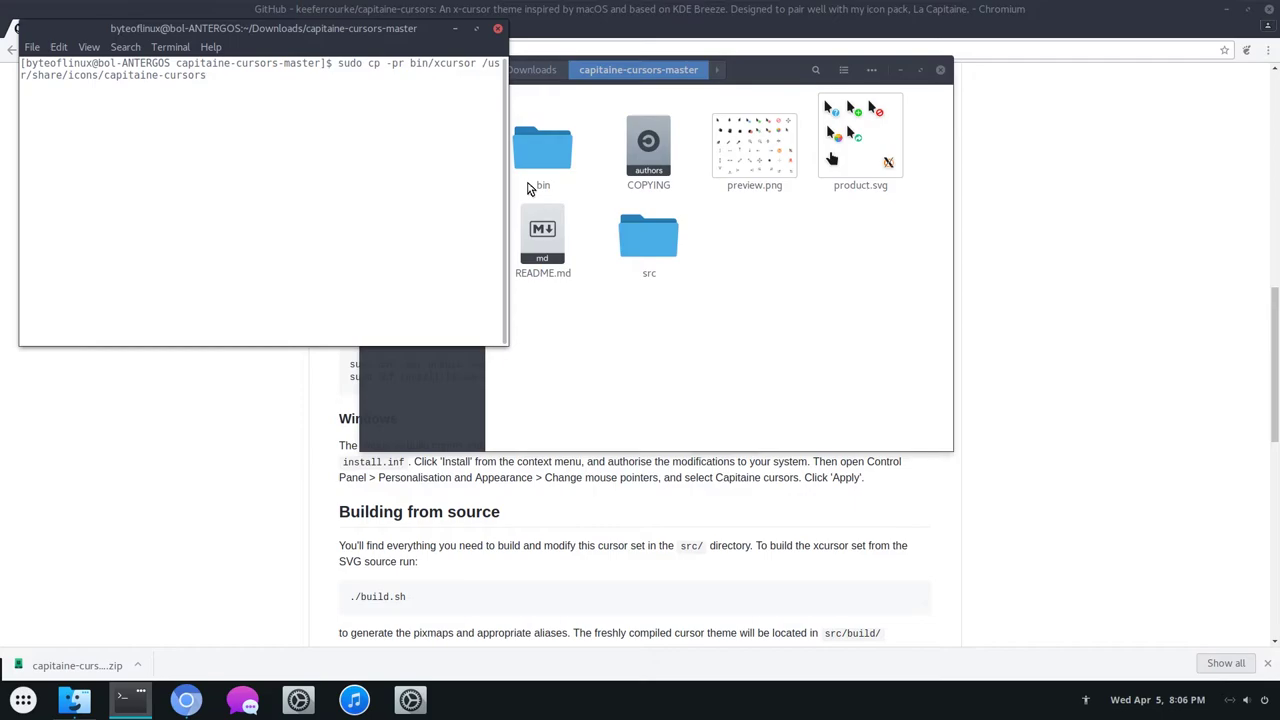
key(Return)
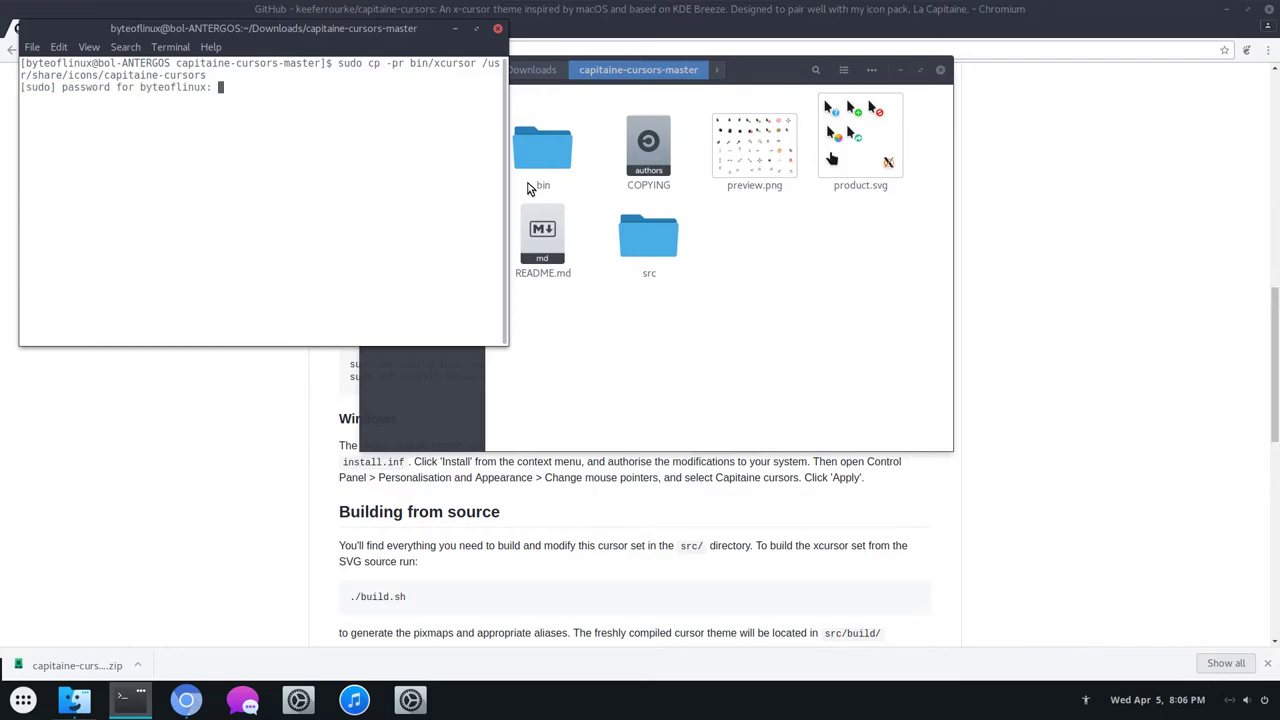
key(Return)
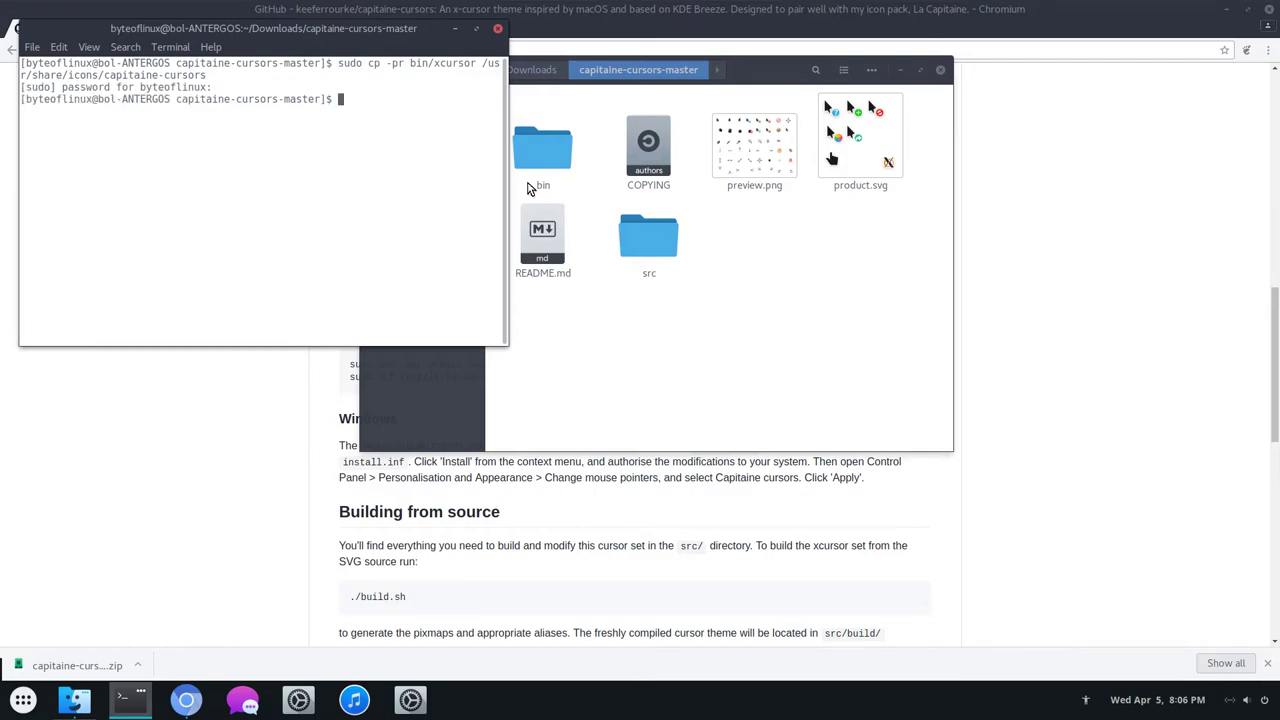
click(278, 692)
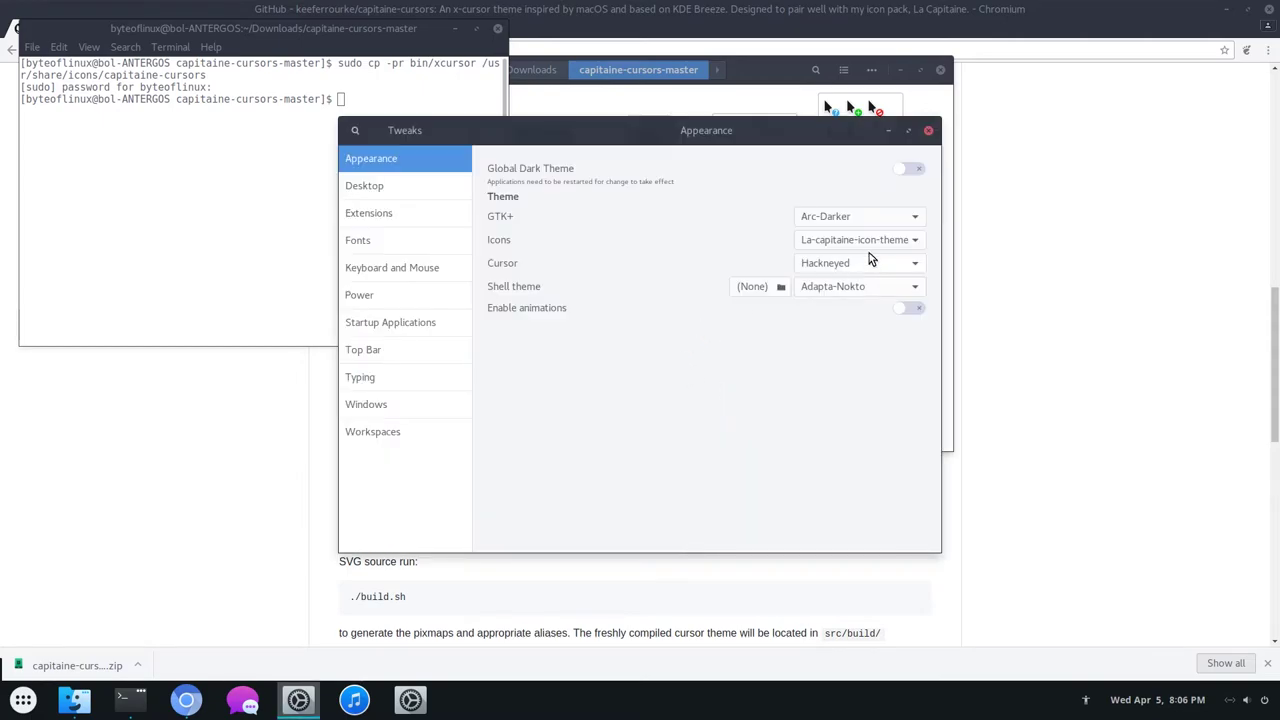
- Choose Capitaine-cursors in the Tweaks Cursor dropdown, then return to Chromium
click(869, 260)
click(864, 243)
click(410, 602)
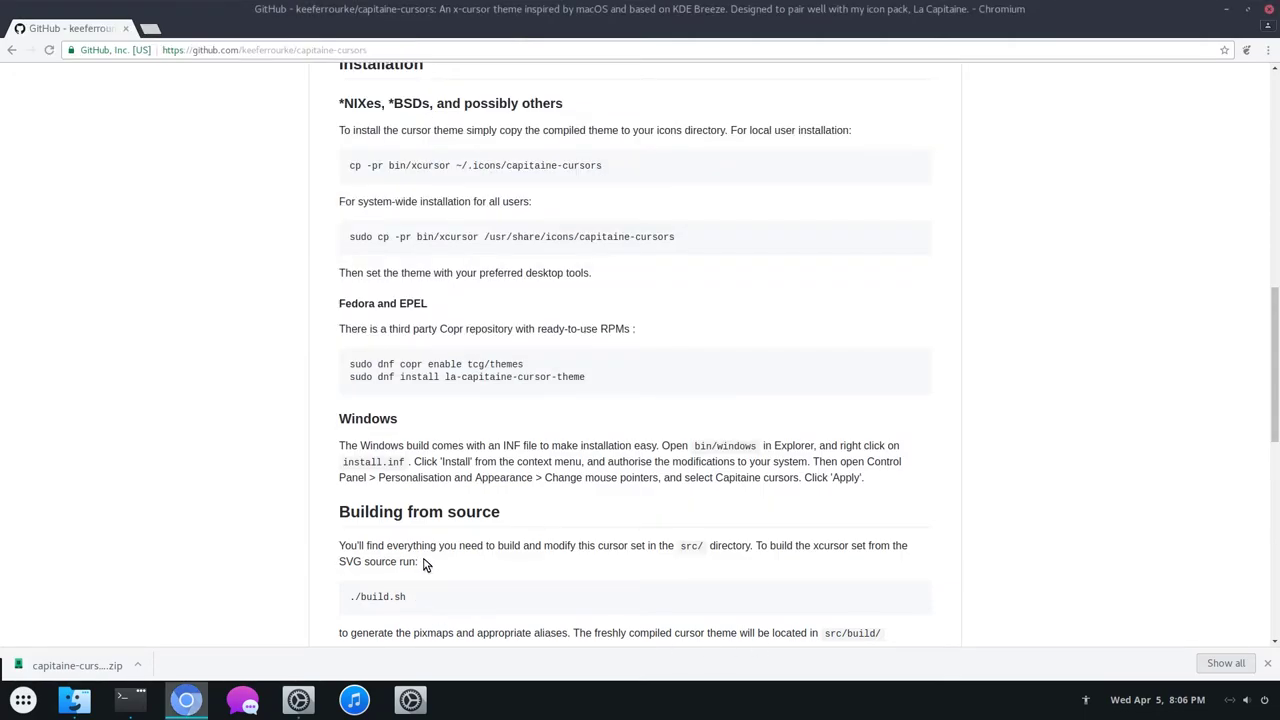
scroll(520, 545, up, 4)
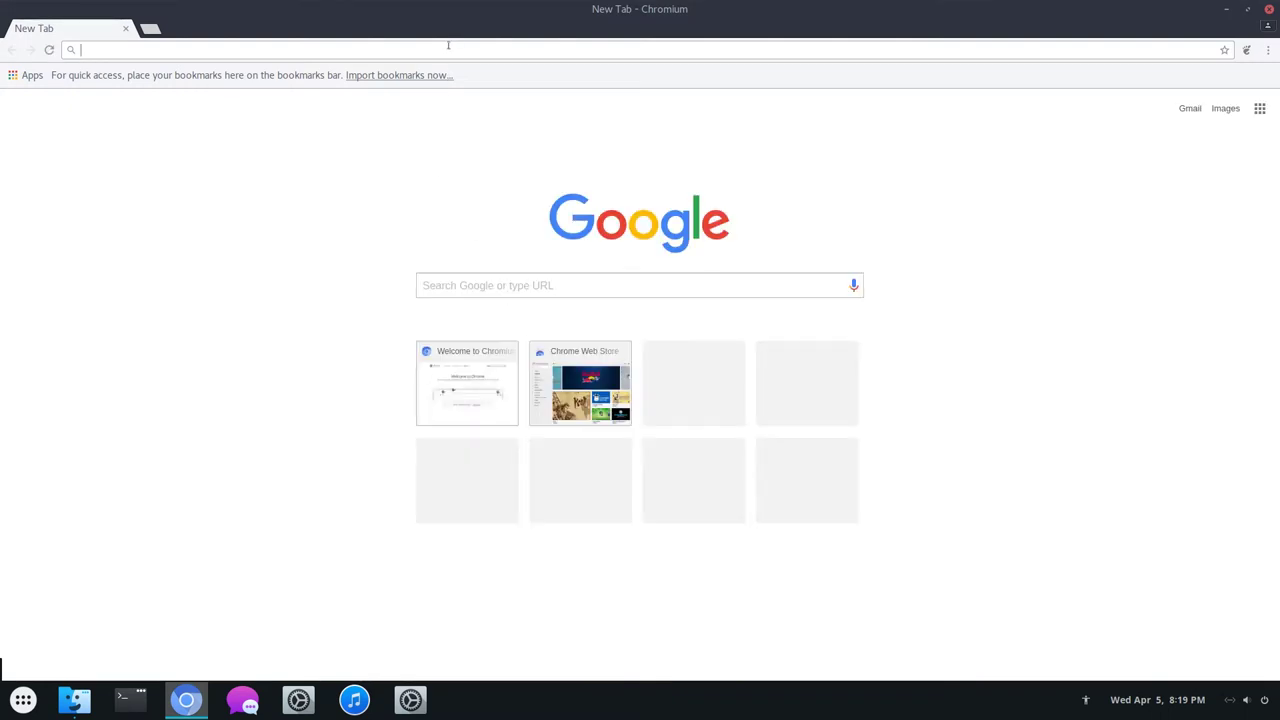
text(comixcur)
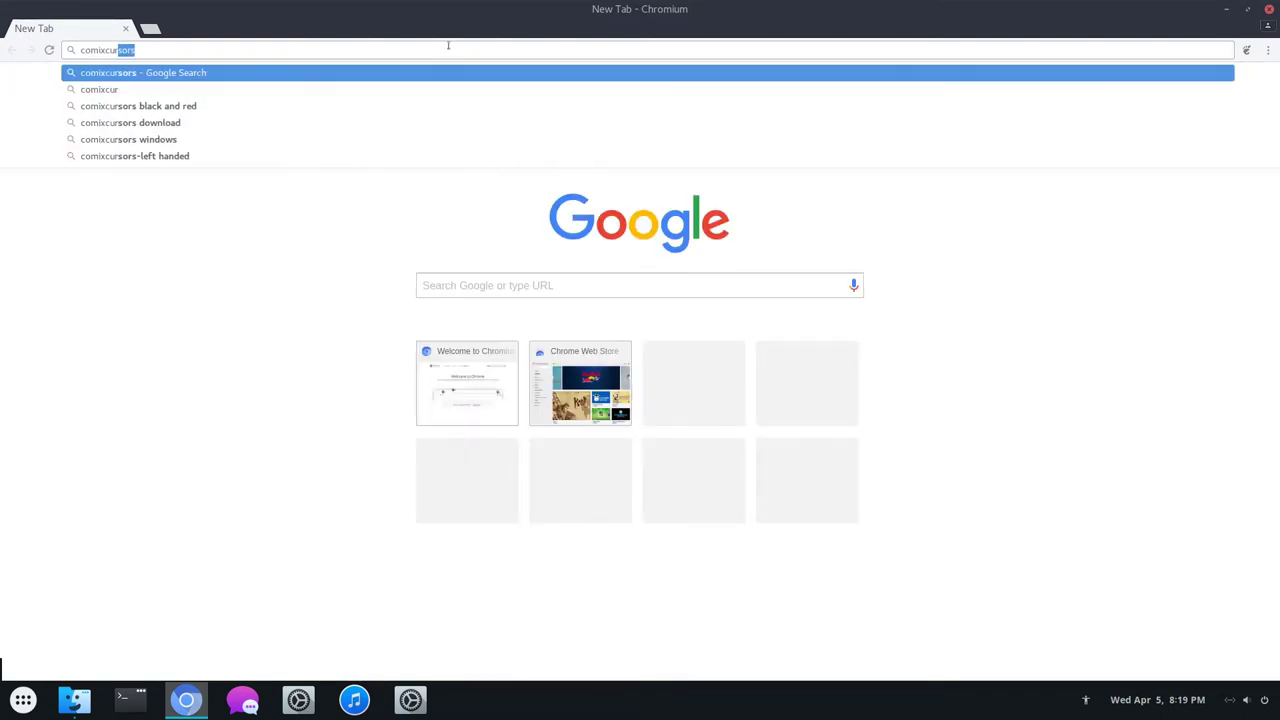
text(sors)
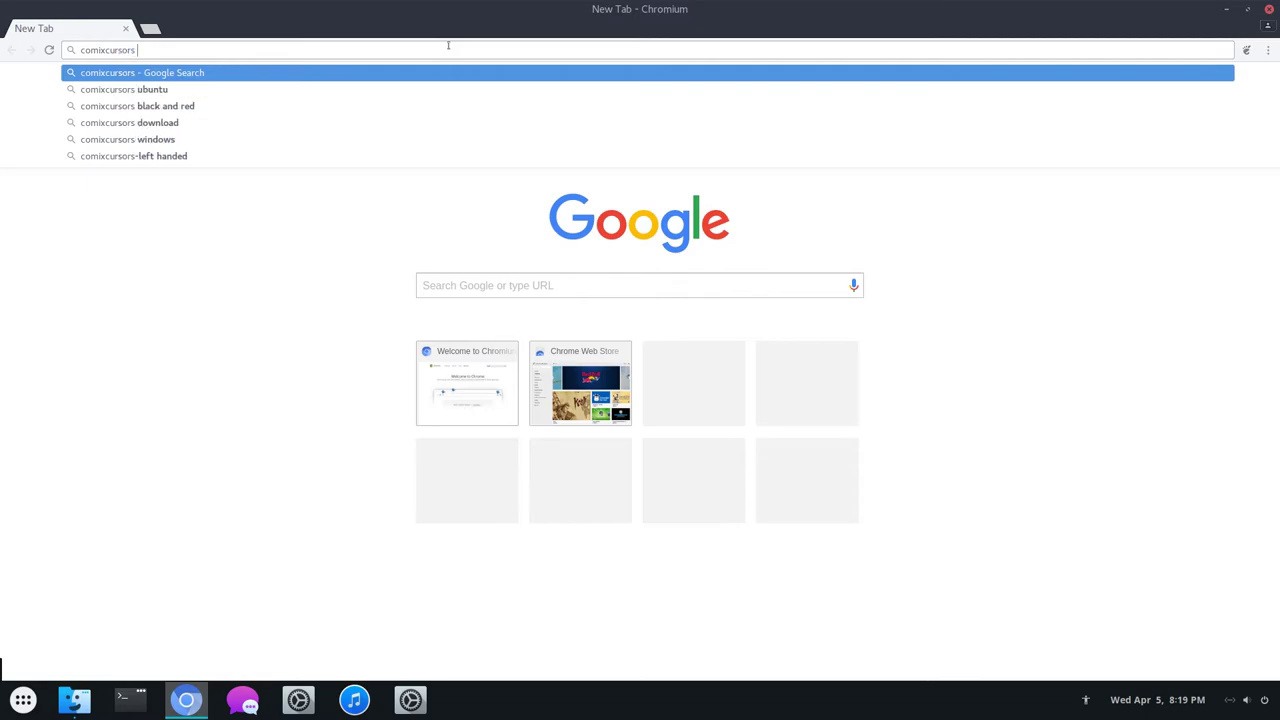
key(Return)
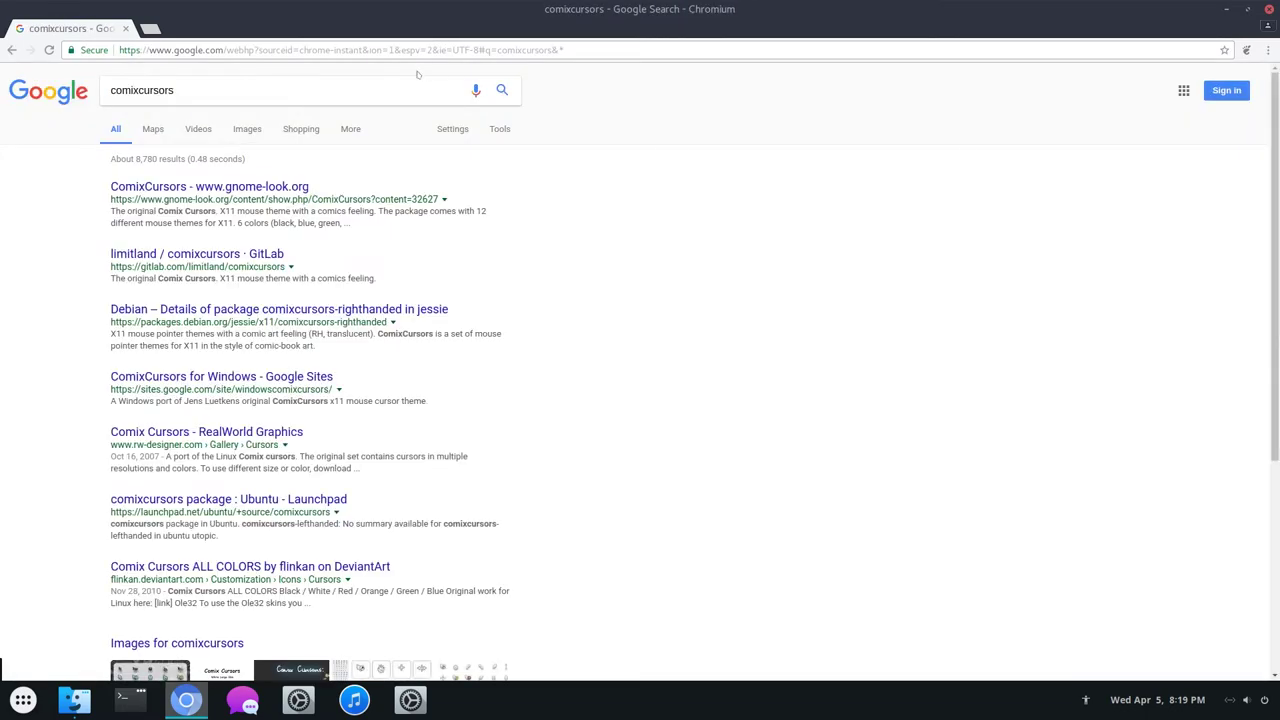
click(168, 187)
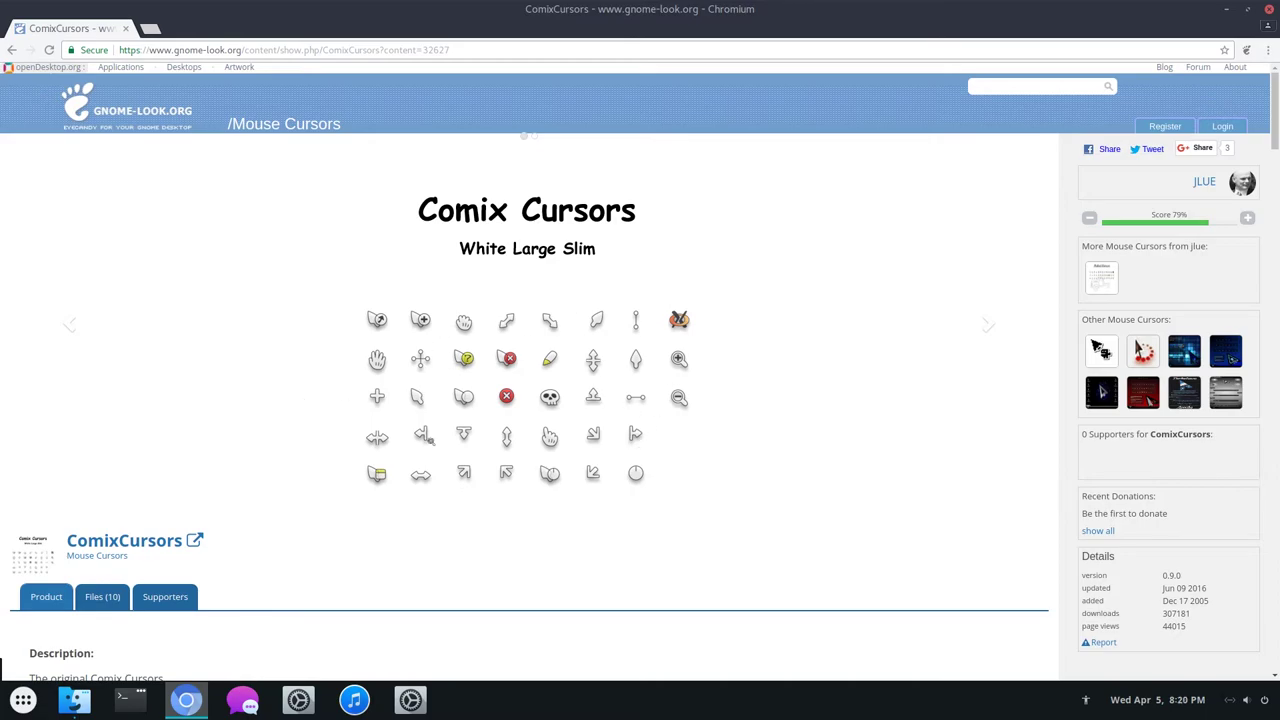
- List ComixCursors' 10 files and download ComixCursors-0.9.0.tar.bz2
scroll(107, 347, down, 5)
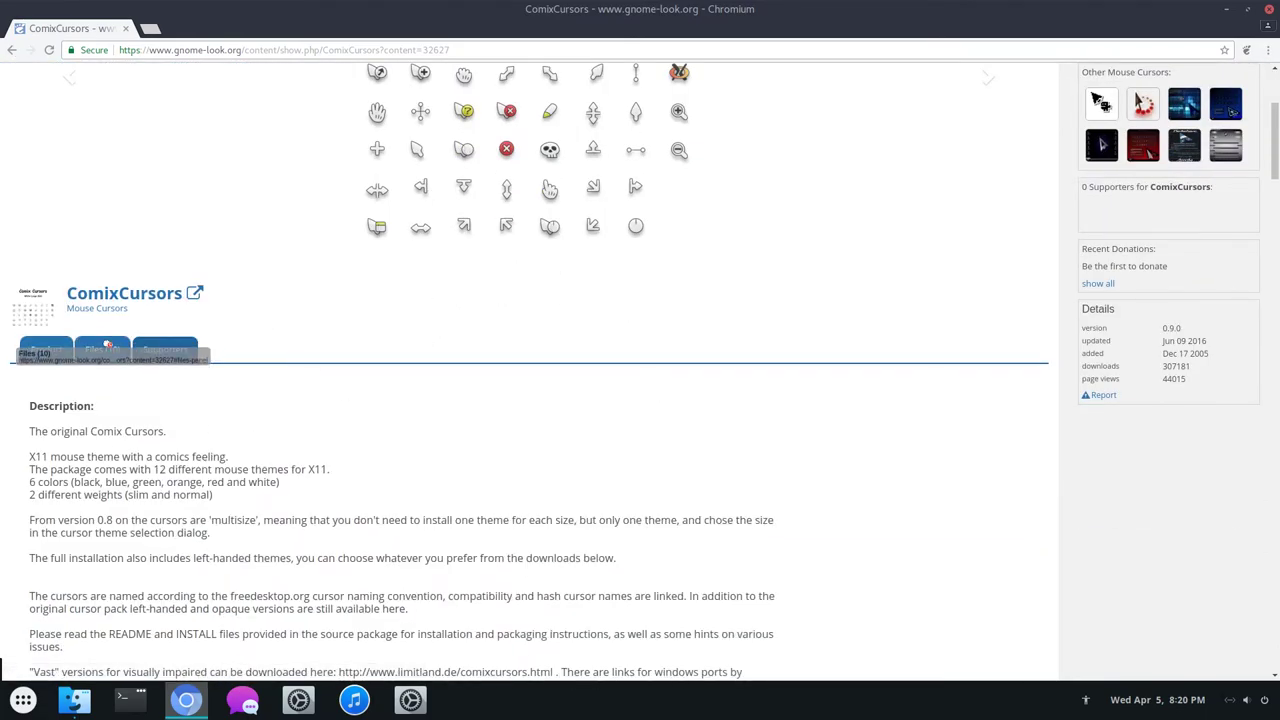
click(107, 347)
scroll(210, 436, down, 2)
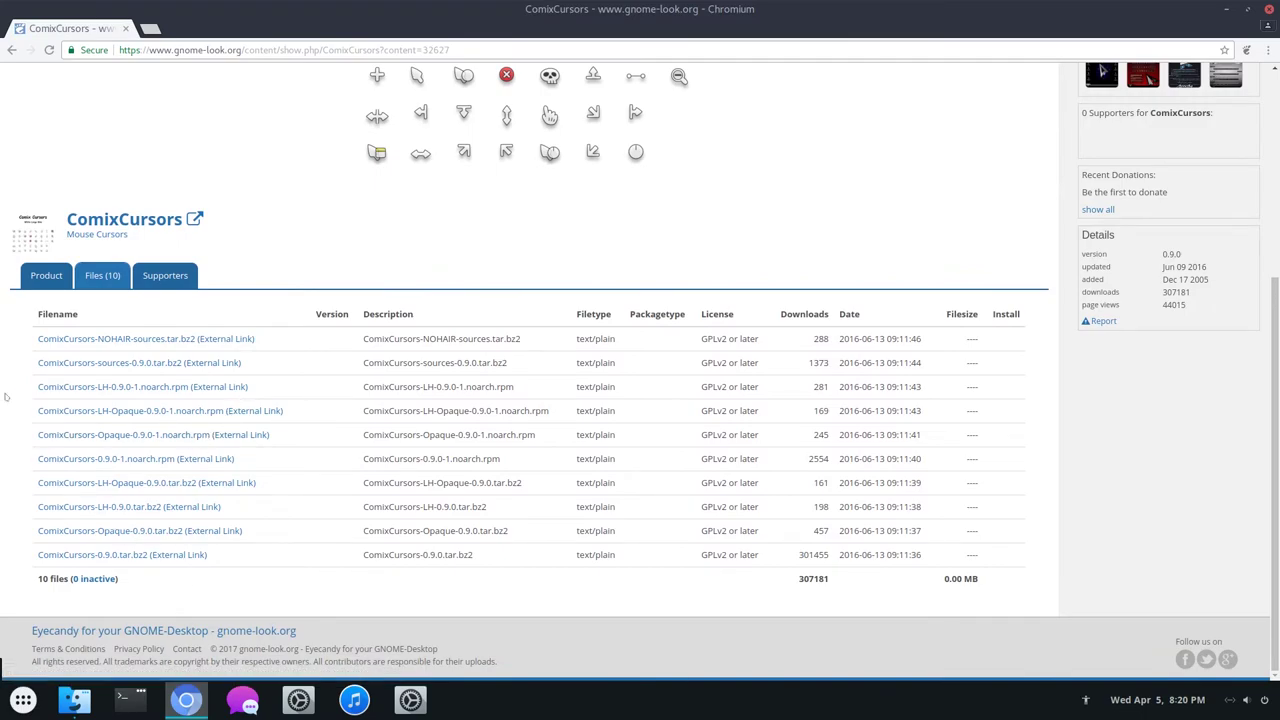
drag(10, 325, 370, 413)
click(370, 413)
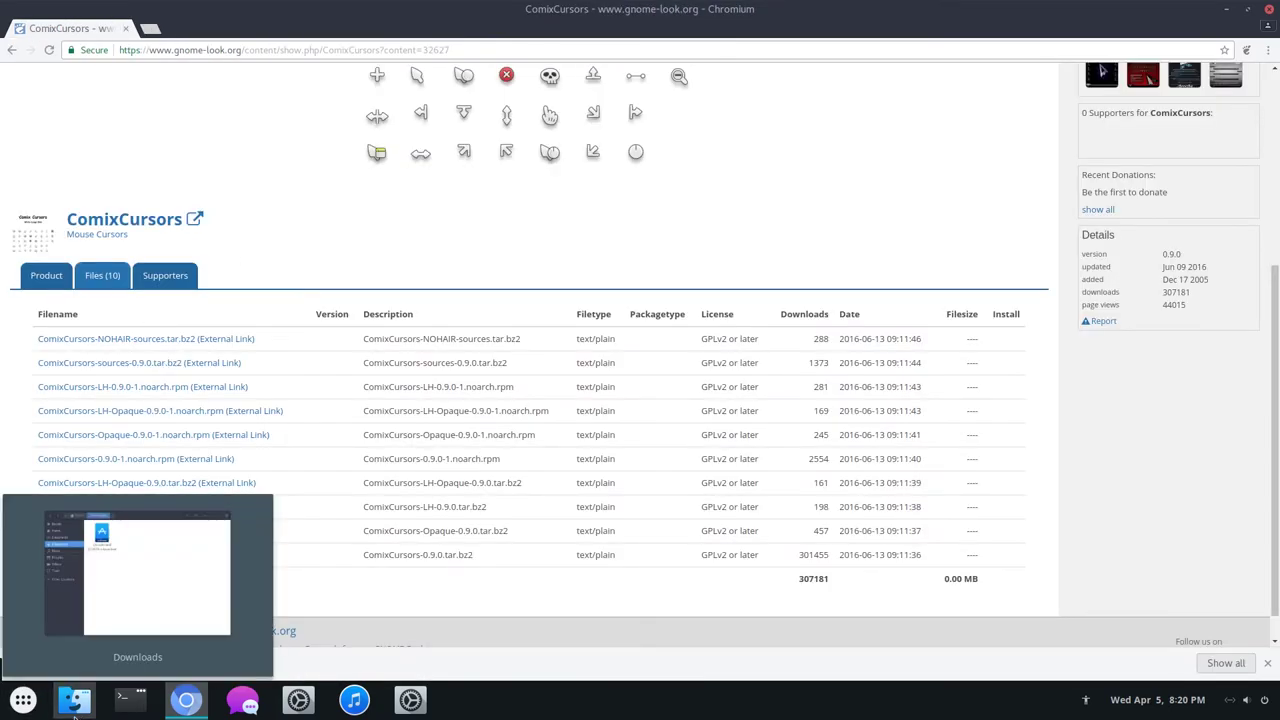
- Extract ComixCursors-0.9.0.tar.bz2 in the Downloads folder
click(74, 700)
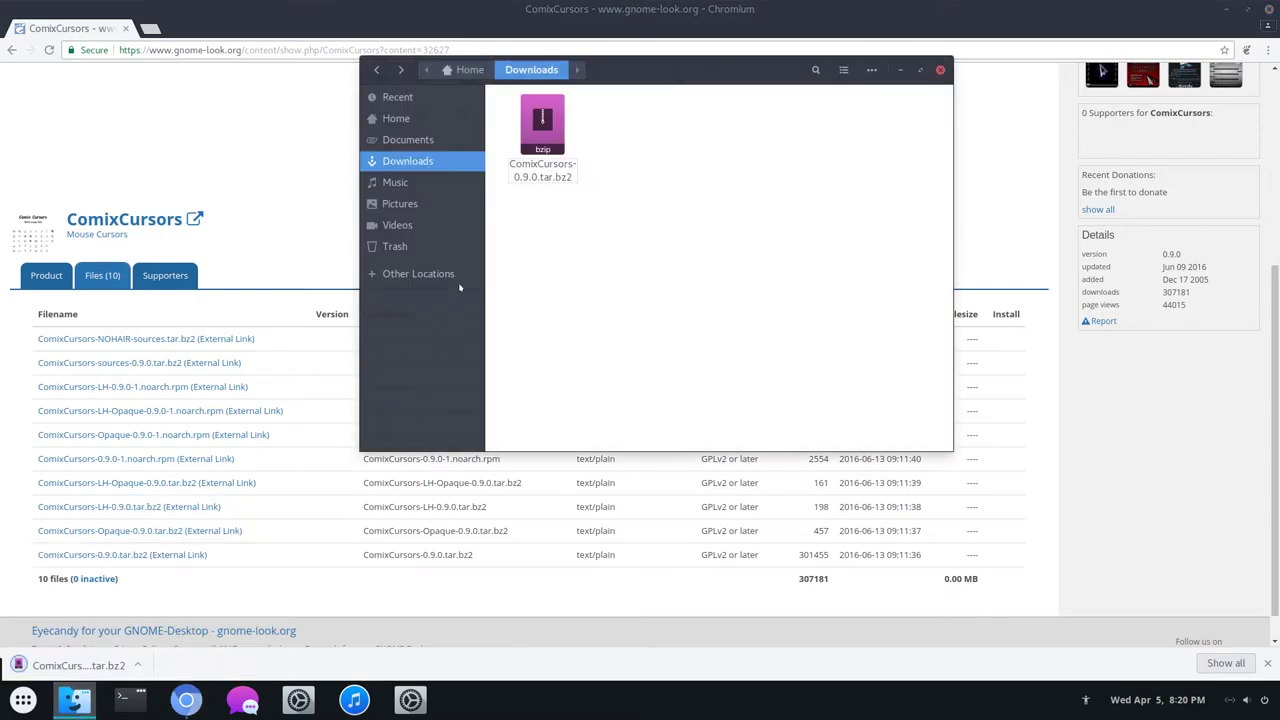
right_click(531, 126)
click(575, 138)
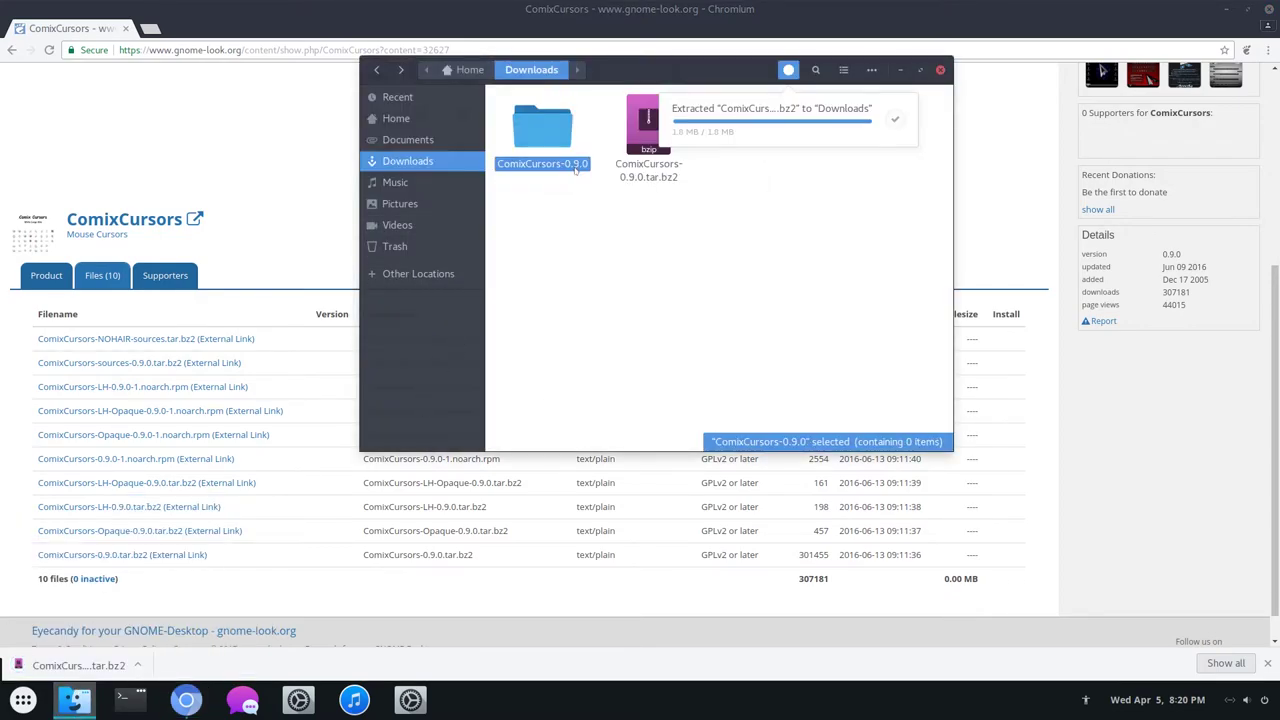
- Open a terminal inside the ComixCursors-0.9.0 folder of twelve colour variants
double_click(553, 121)
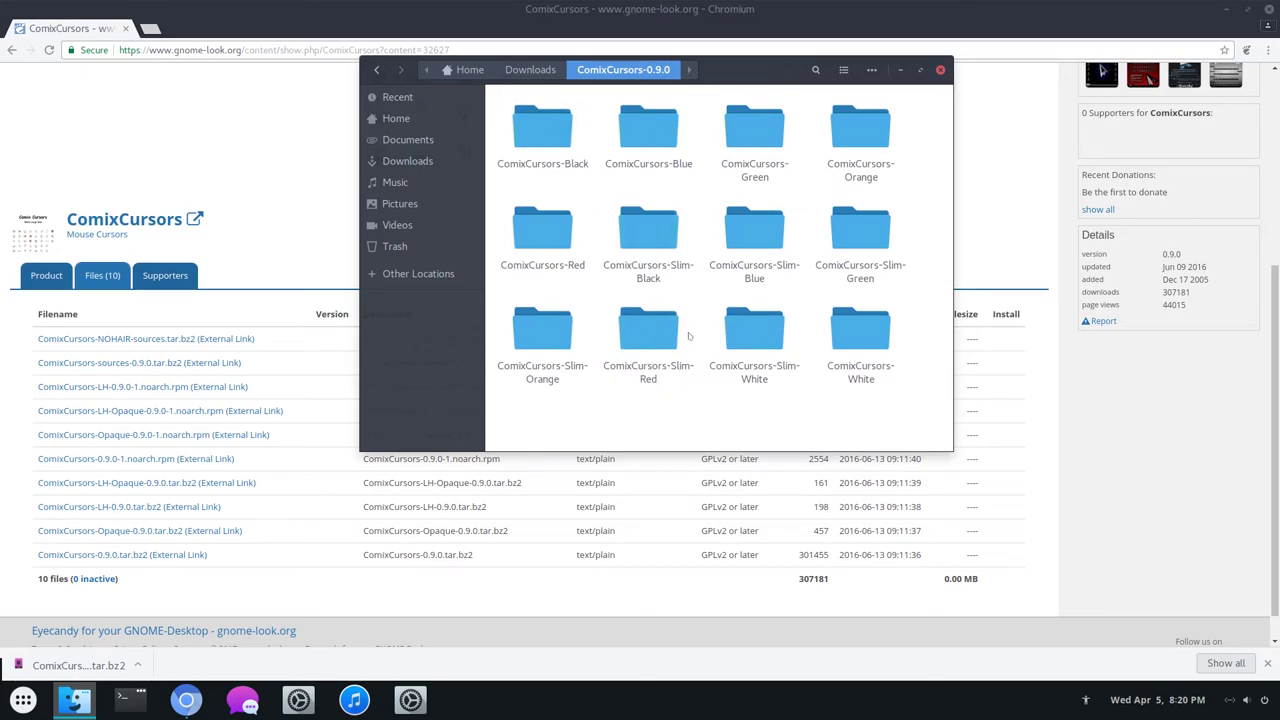
double_click(553, 140)
click(578, 69)
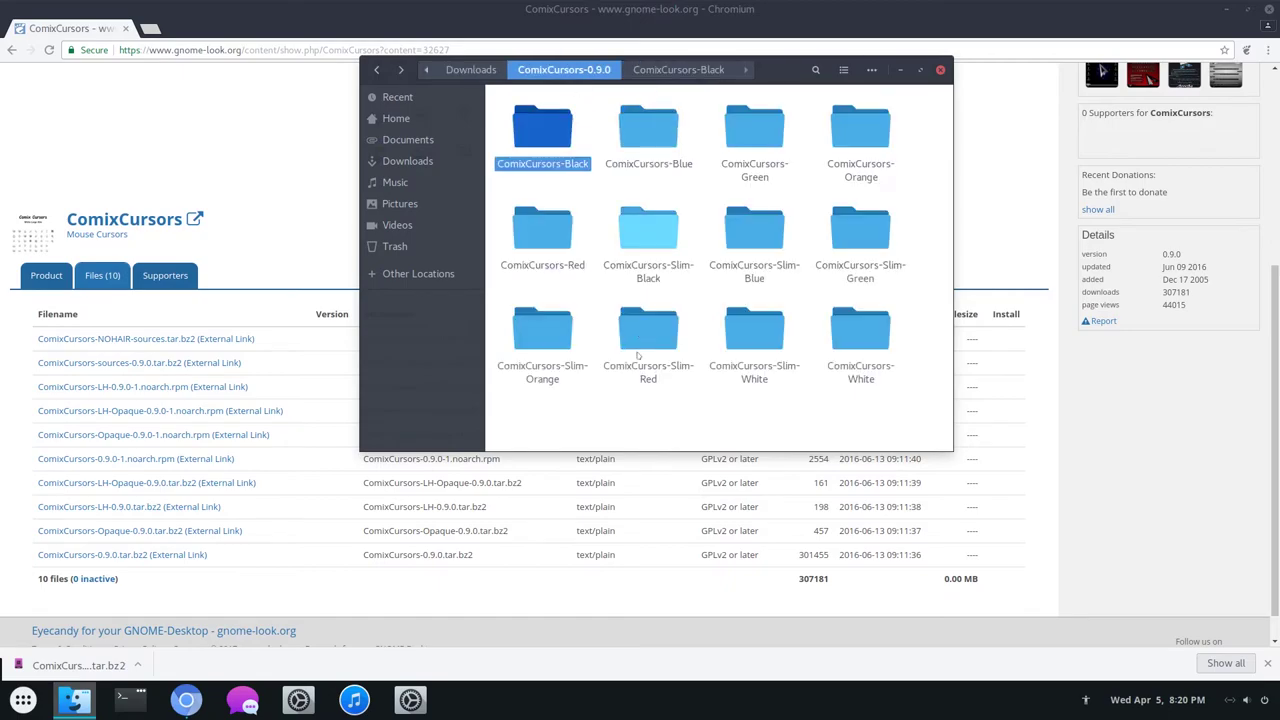
click(655, 393)
right_click(653, 413)
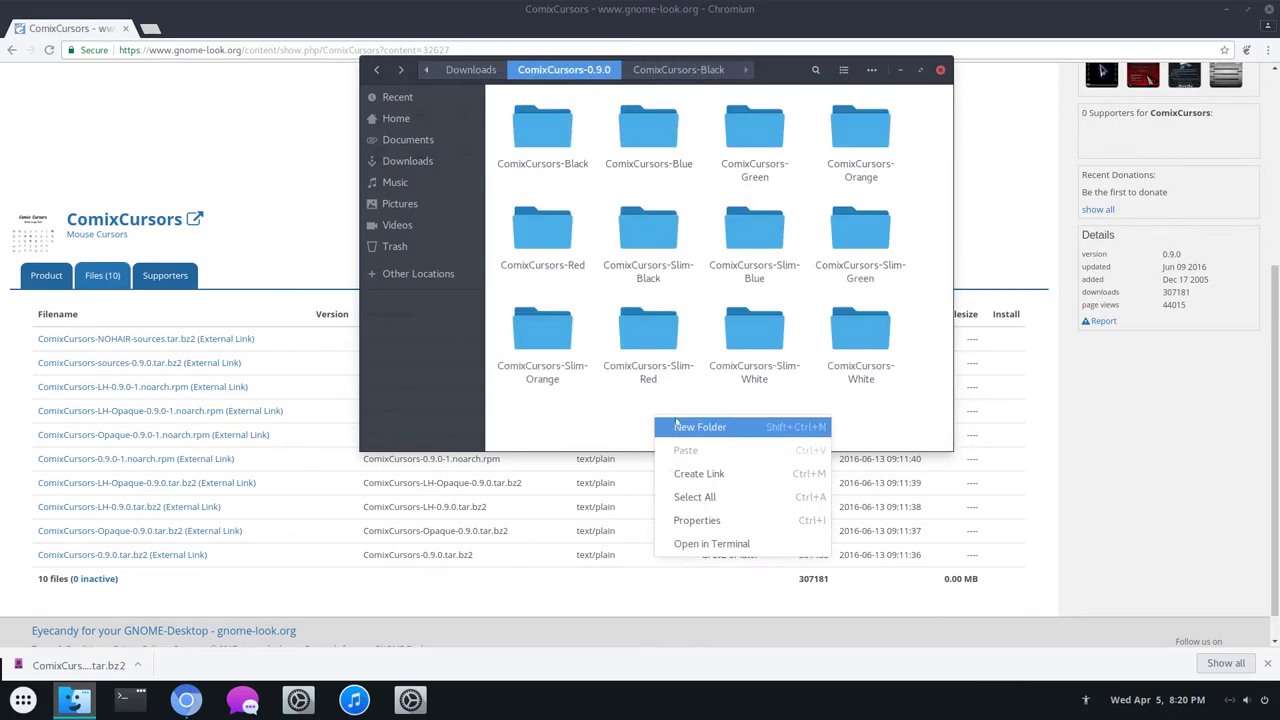
click(690, 536)
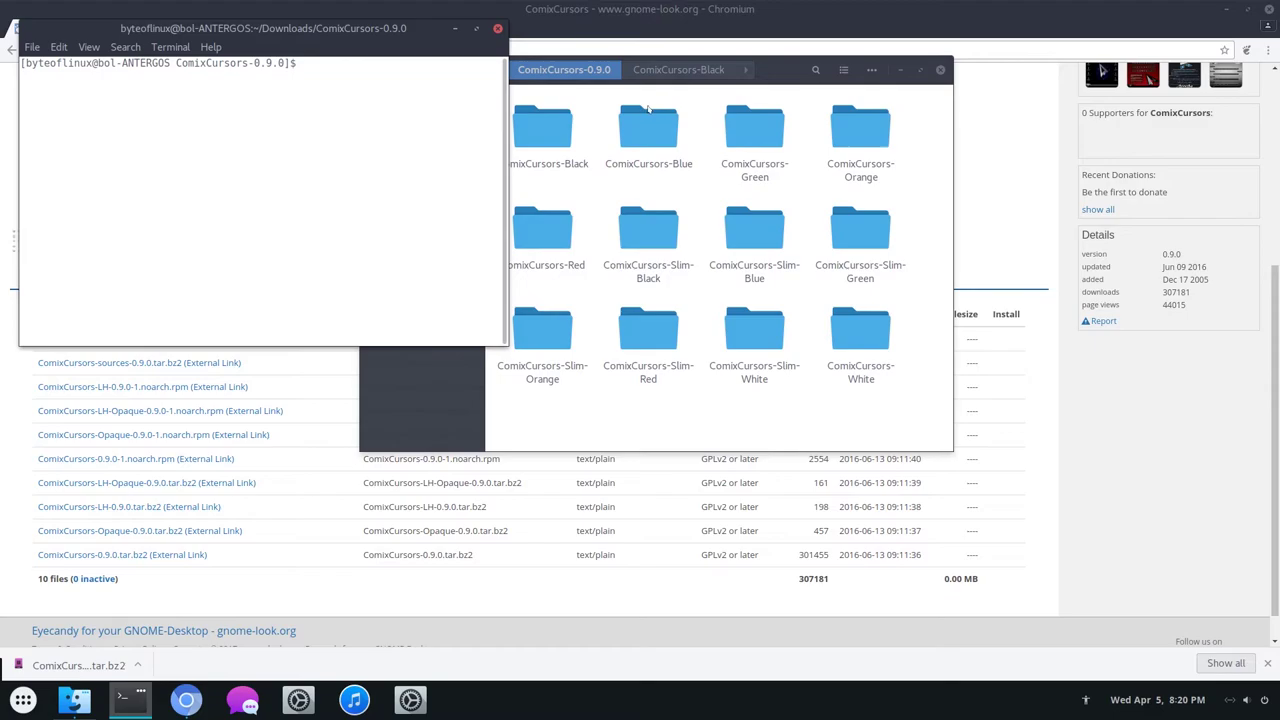
- Run sudo cp -r ComixCursors-Black into /usr/share/icons and enter the administrator password
drag(352, 27, 1113, 275)
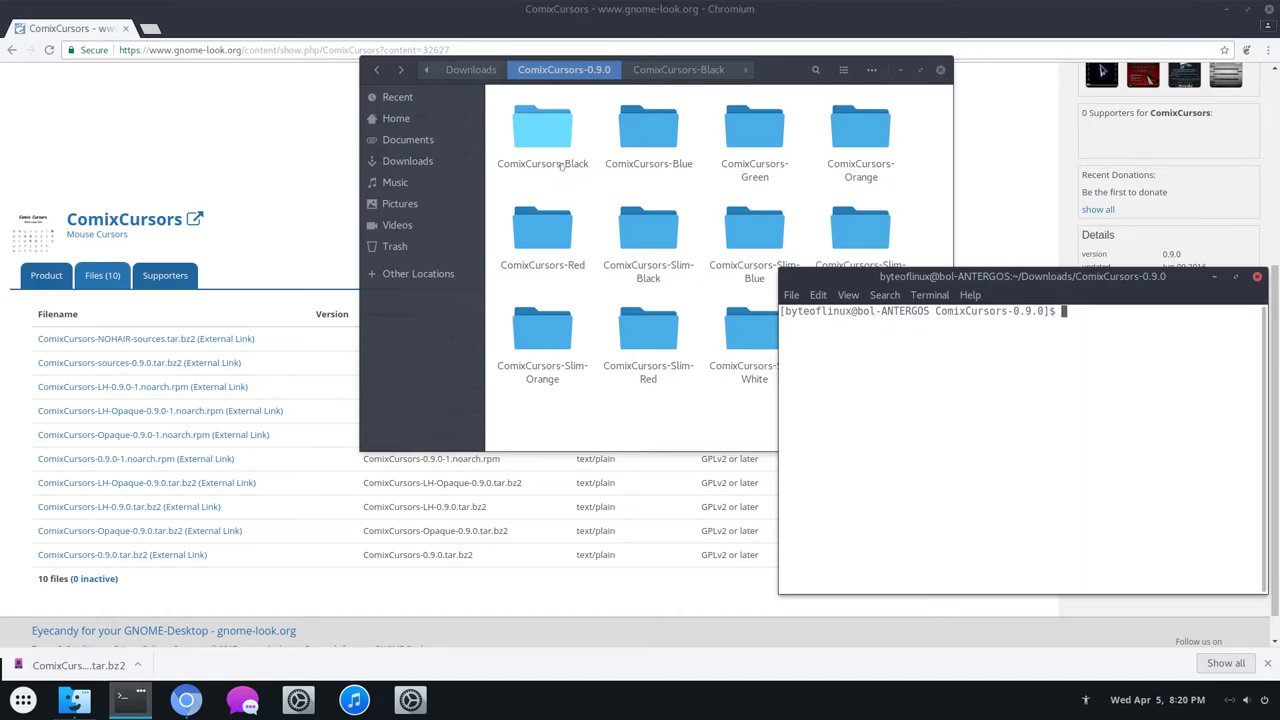
text(sudo cp -r ComixCursors-B)
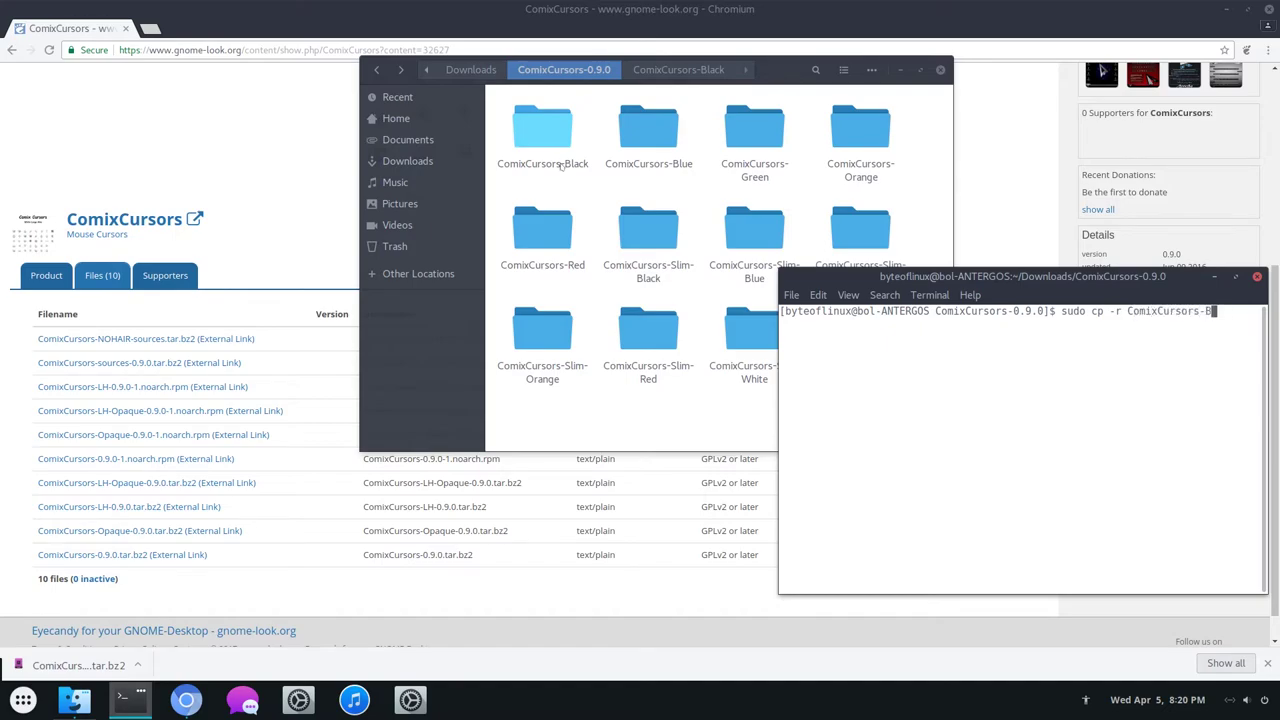
text(lack /usr/share.)
text(icons)
key(Return)
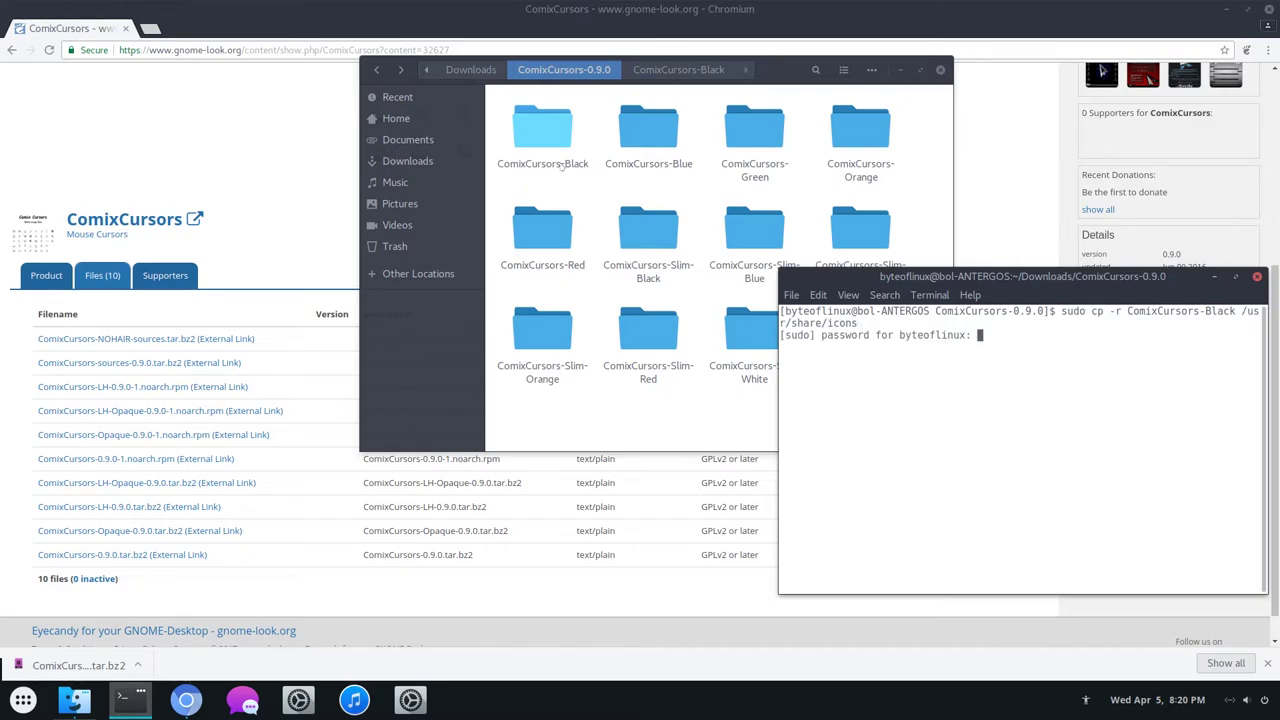
key(Return)
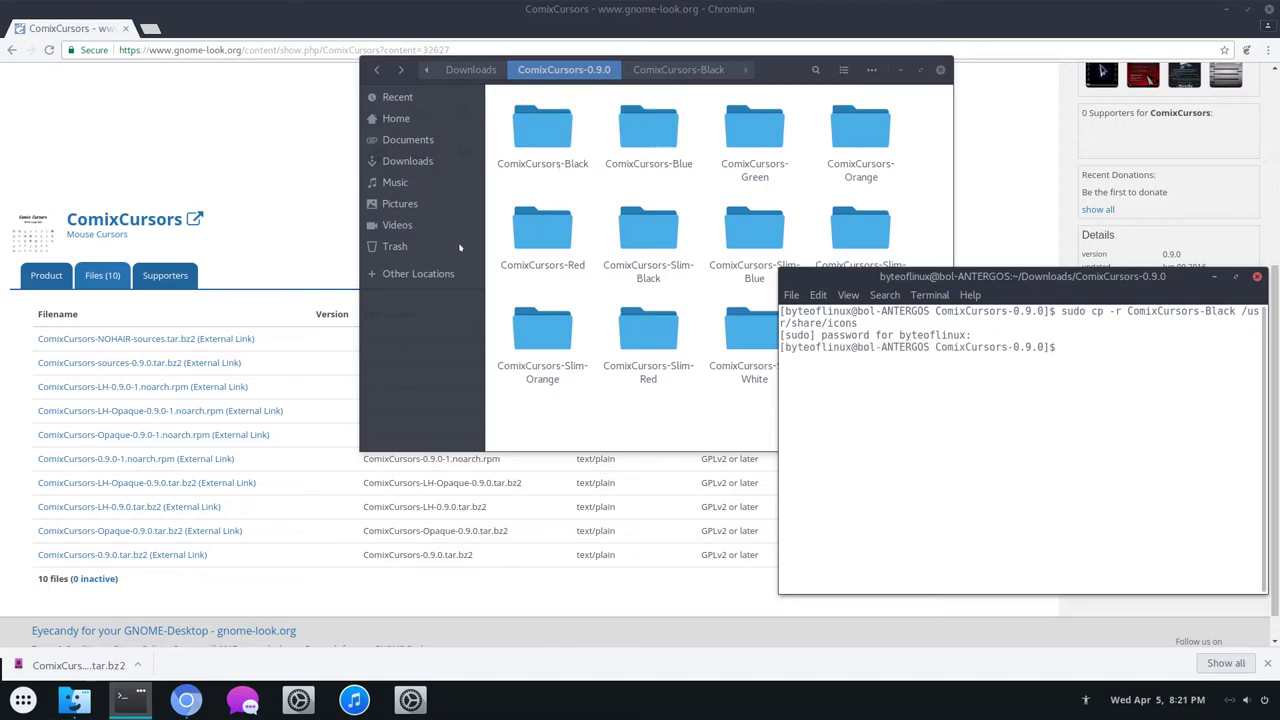
click(298, 700)
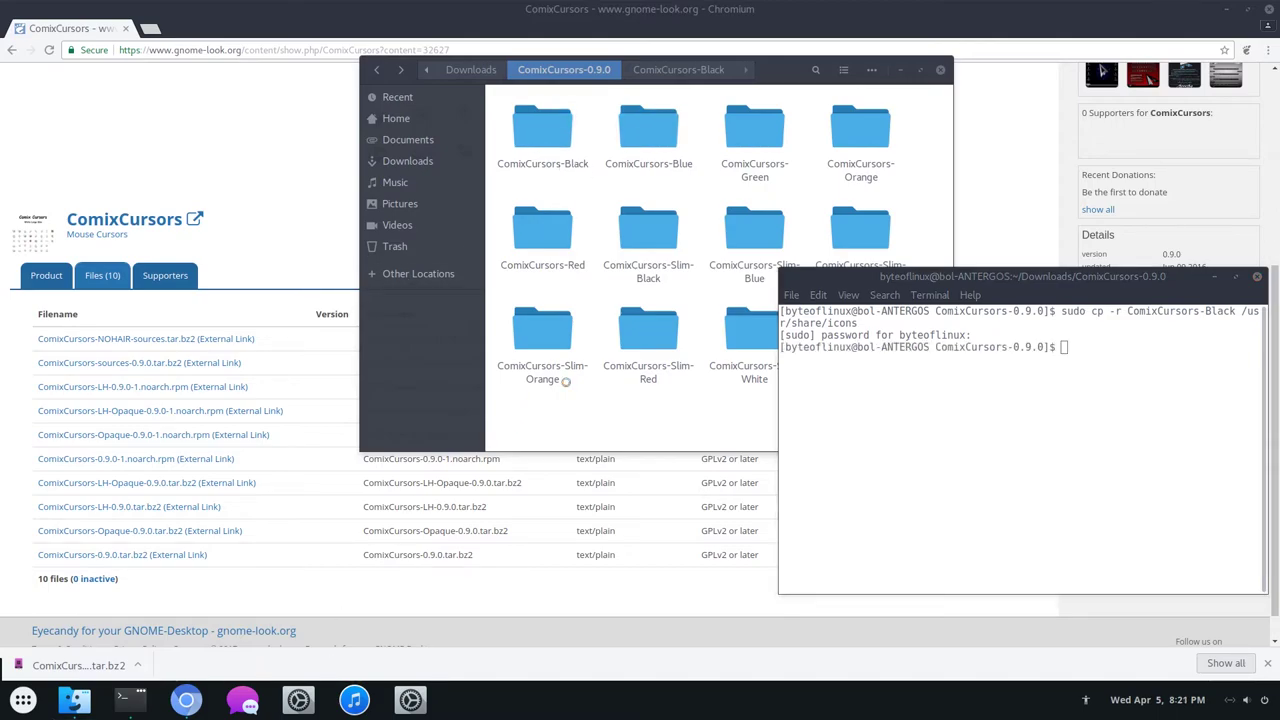
- Pick ComixCursors-Black from the Tweaks Cursor dropdown
click(860, 263)
click(884, 311)
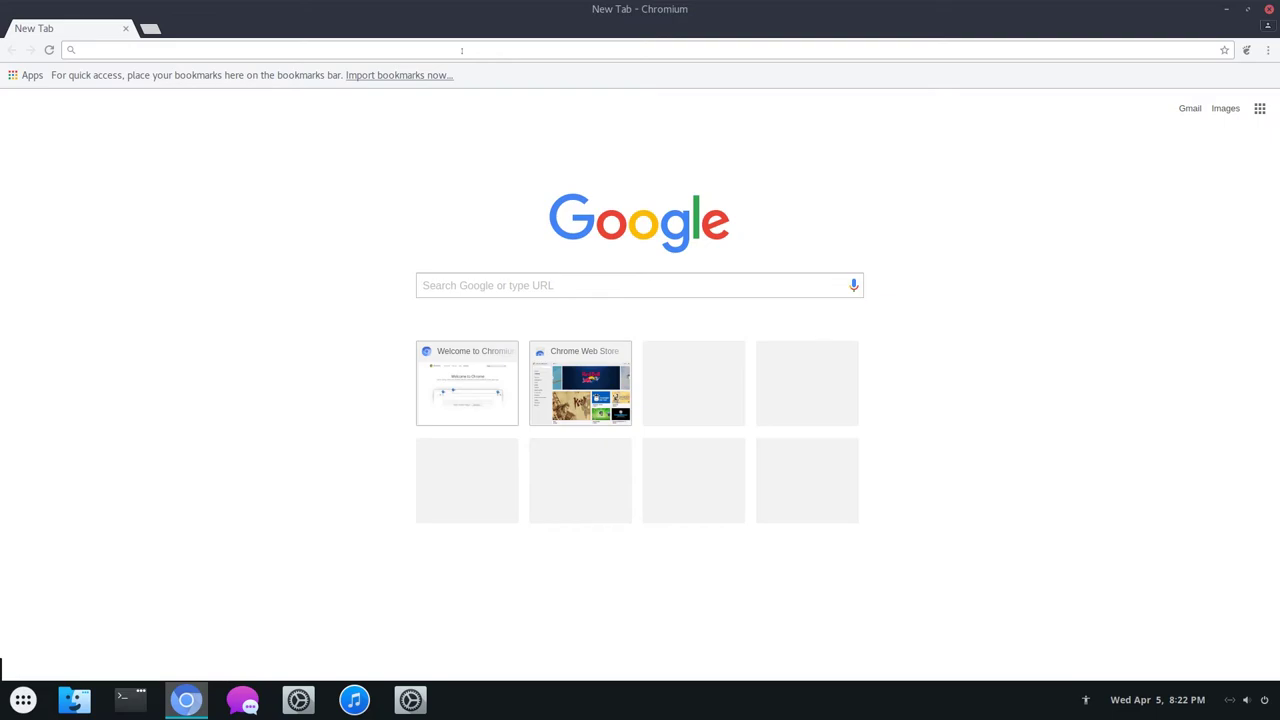
- Search 'theDOT gnome cursors' and download 174031-DOT_0.3.tar.gz from gnome-look.org
text(th)
key(Return)
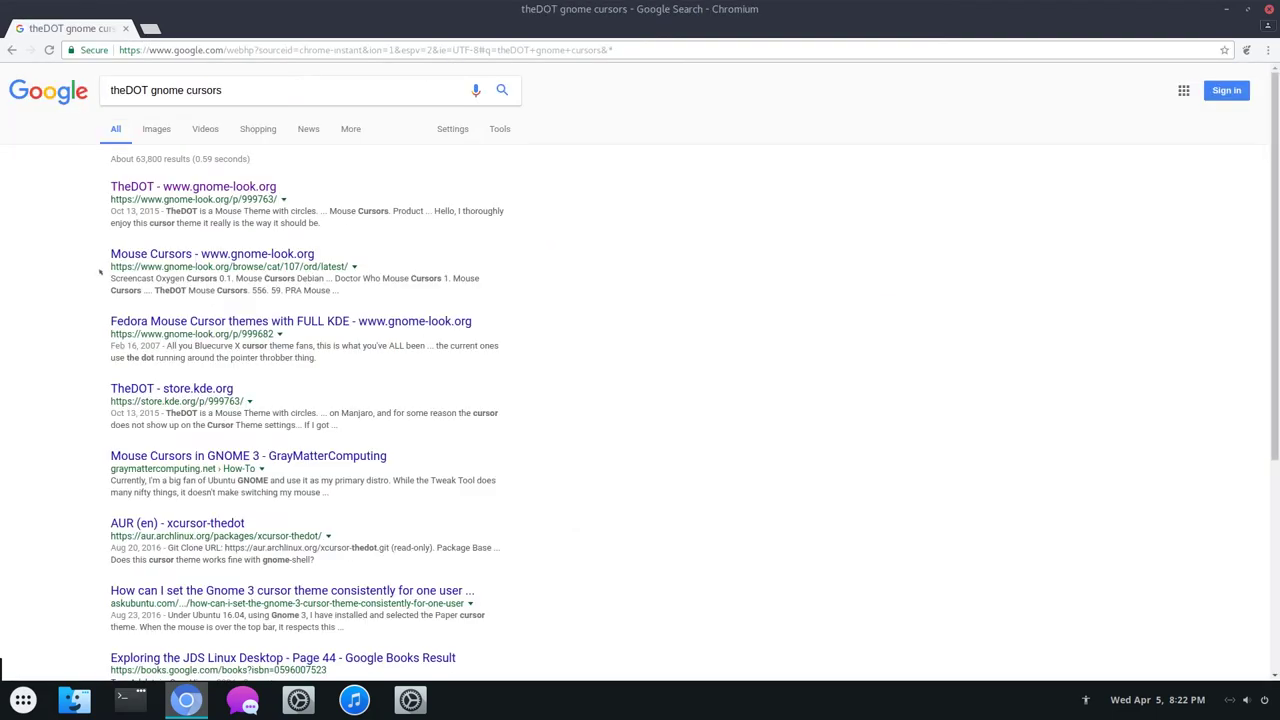
click(180, 188)
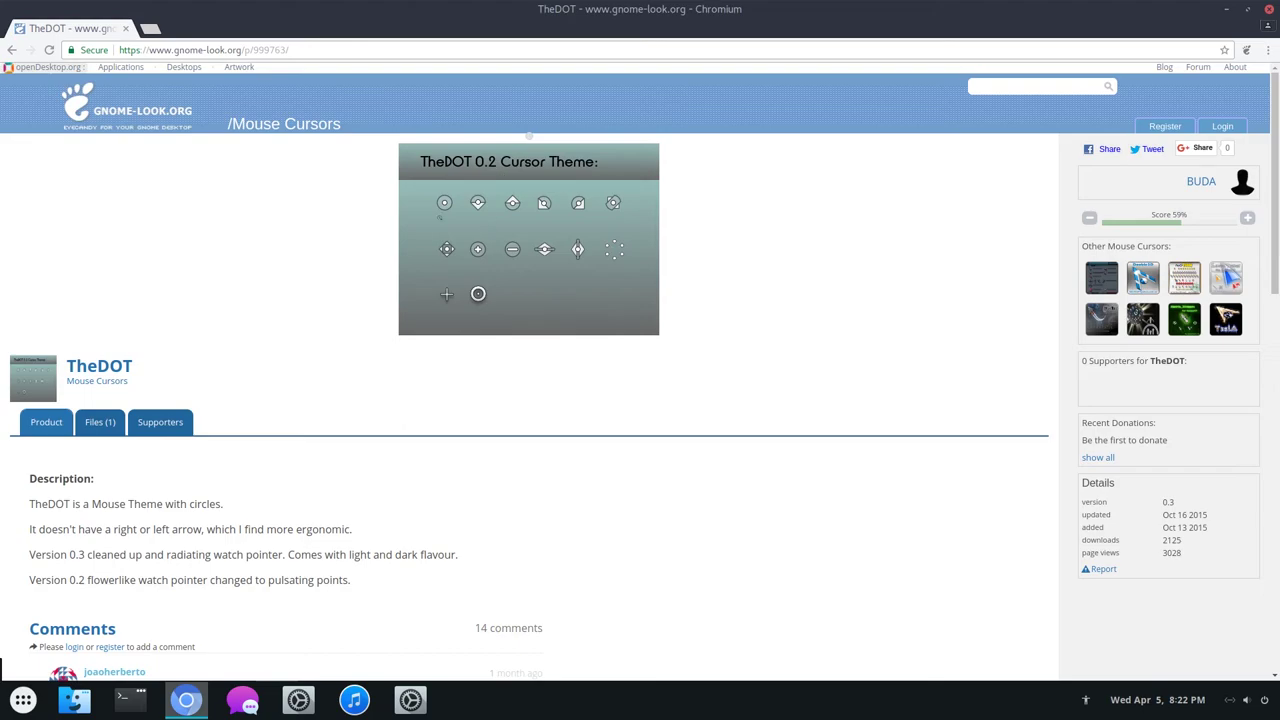
click(100, 422)
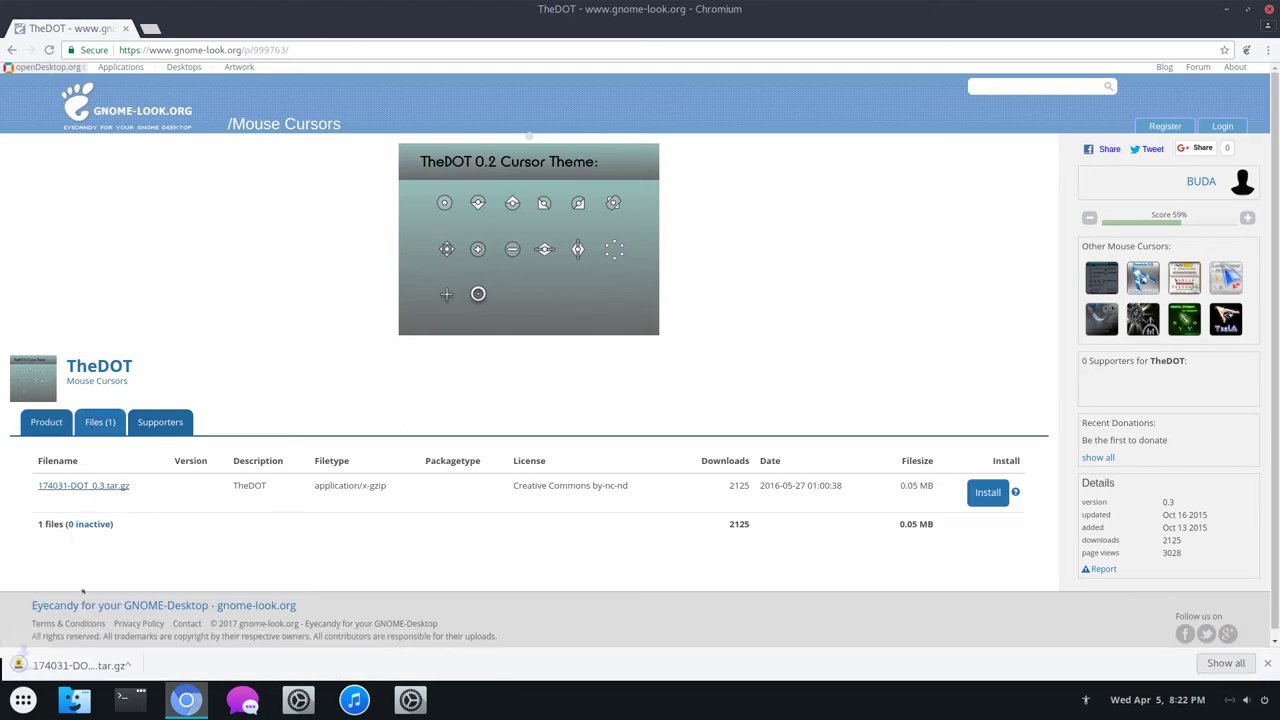
click(74, 700)
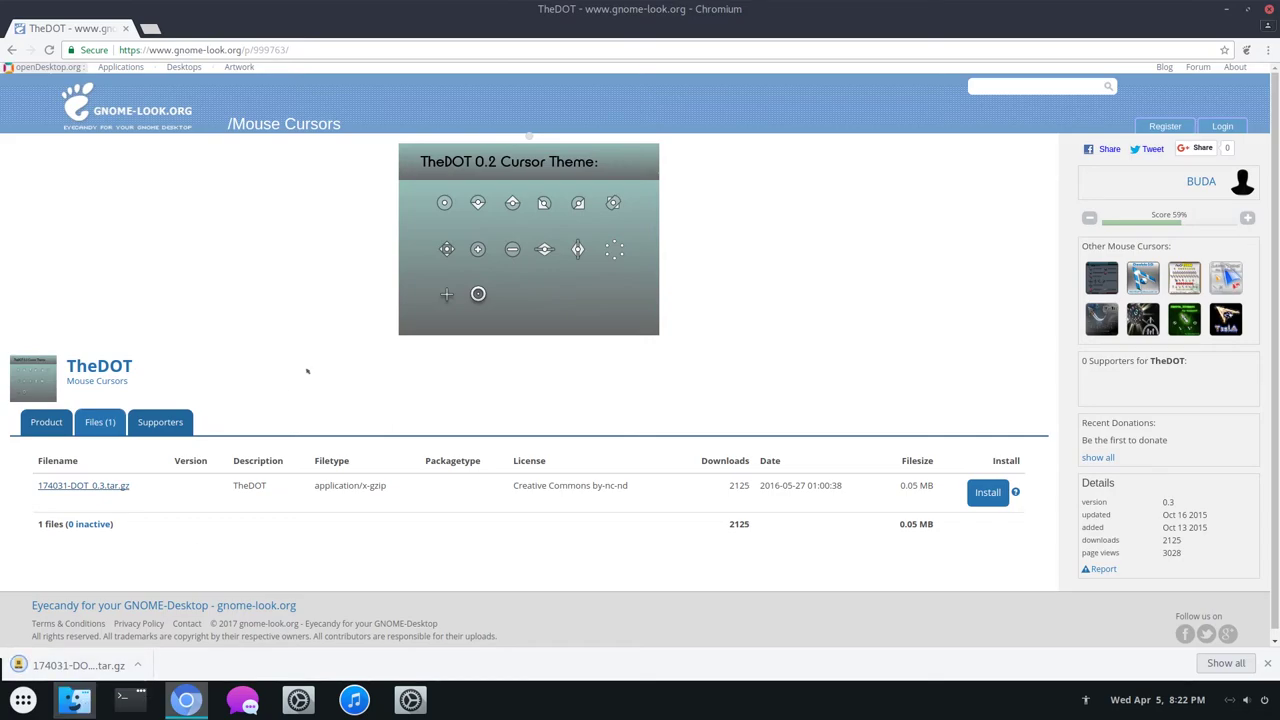
- Extract 174031-DOT_0.3.tar.gz and open its DOT_0.3 folder holding dark and light
double_click(754, 128)
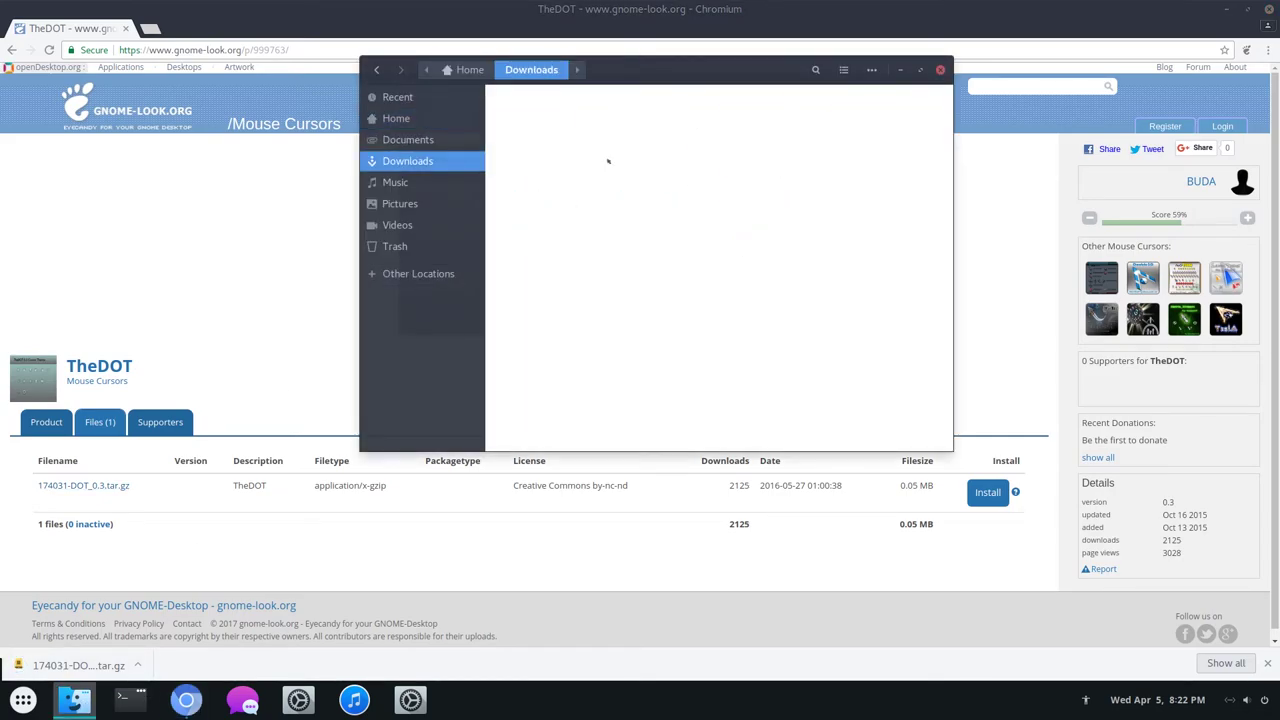
double_click(541, 145)
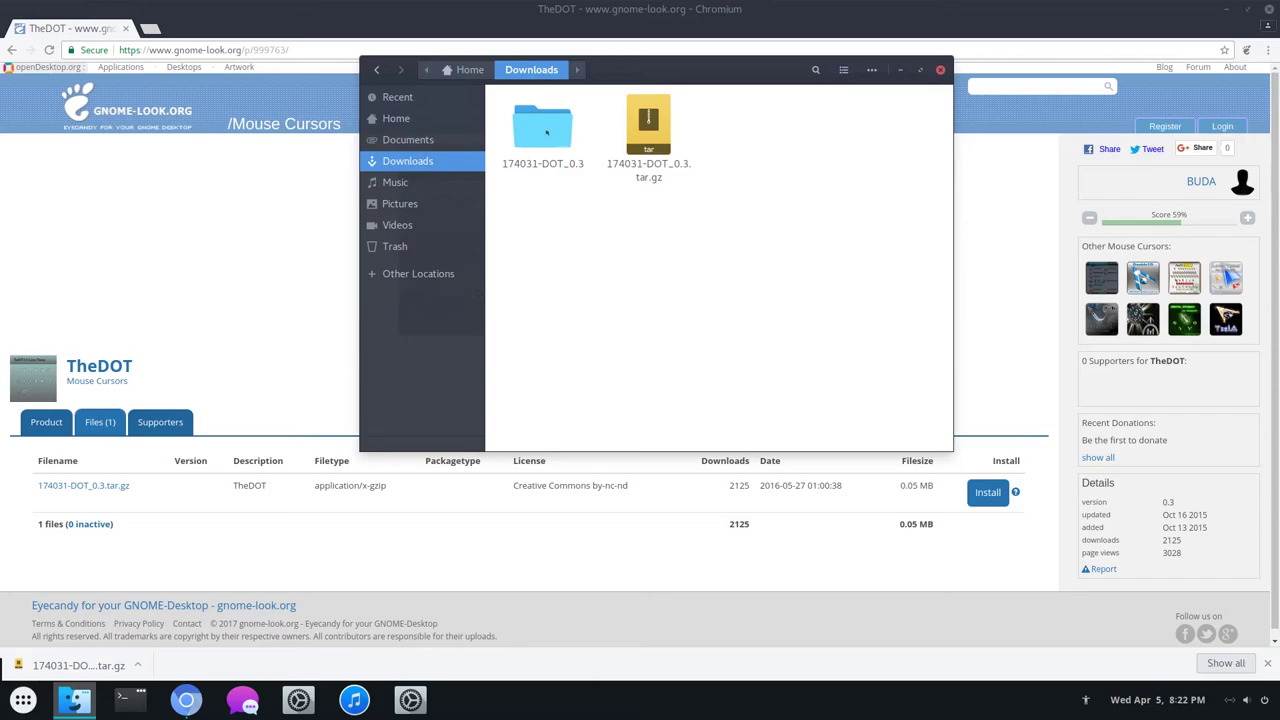
double_click(544, 130)
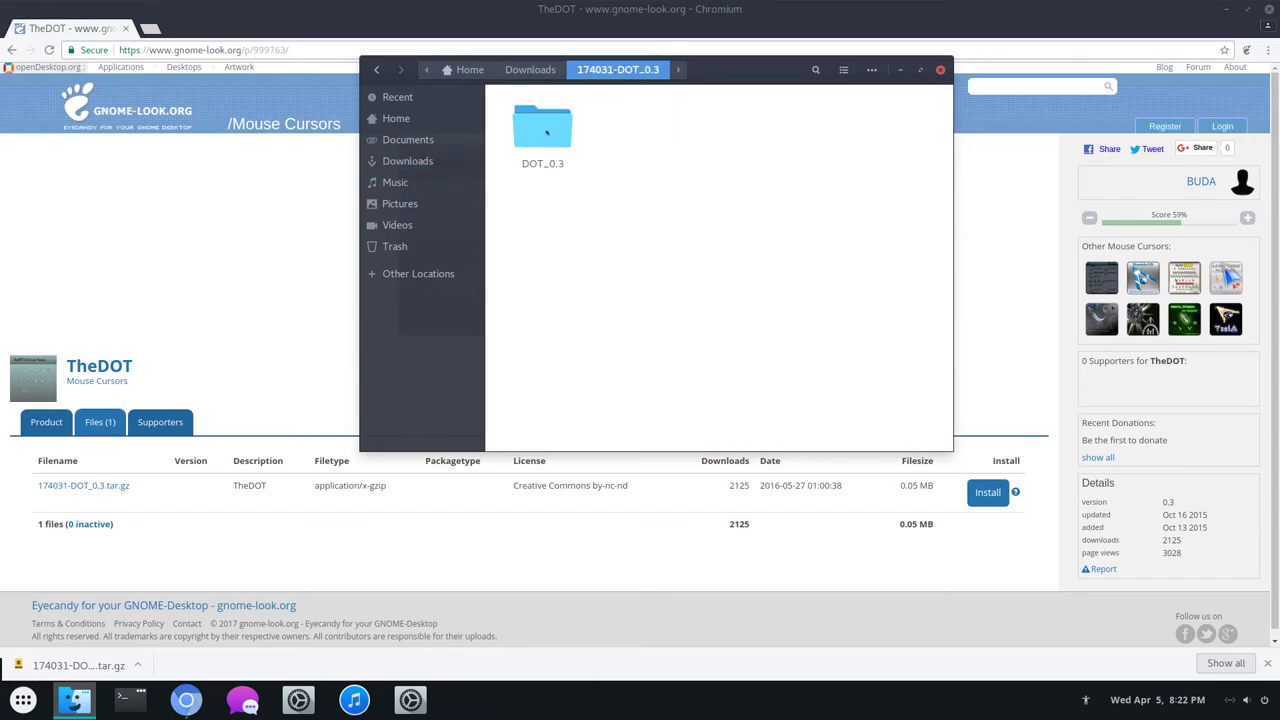
click(546, 132)
double_click(548, 132)
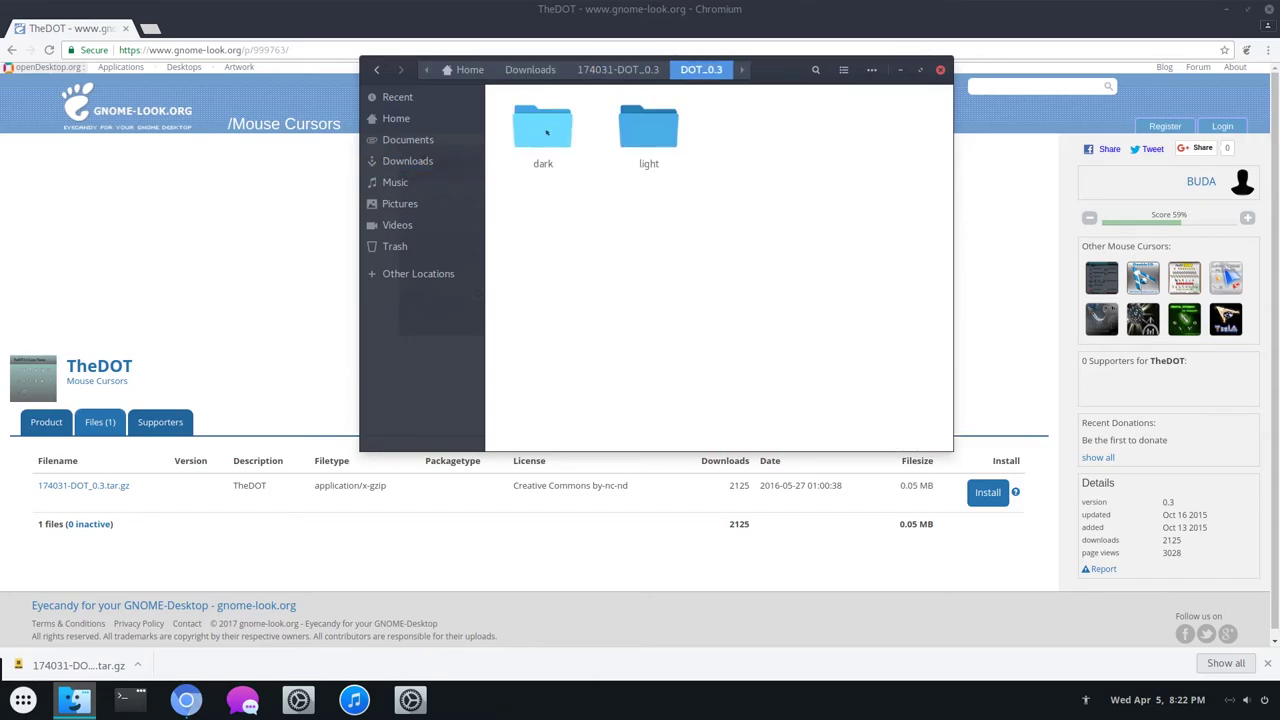
drag(760, 200, 510, 108)
click(652, 131)
click(543, 128)
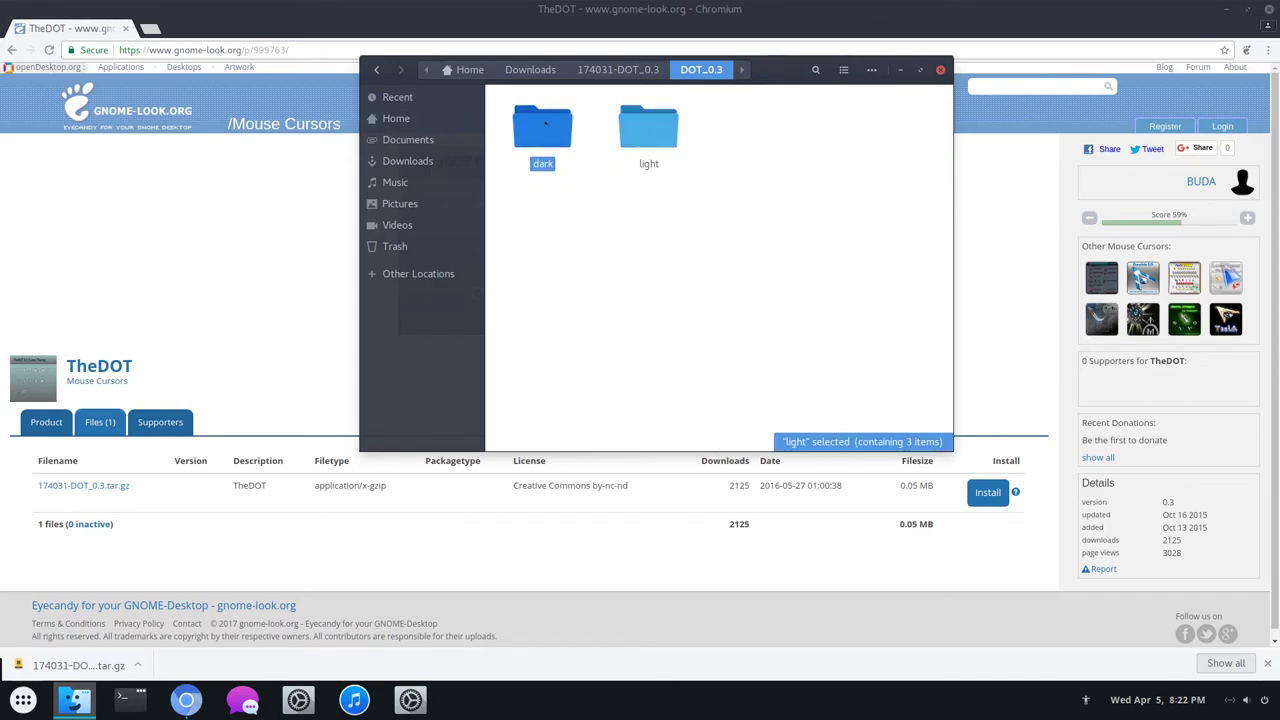
click(617, 206)
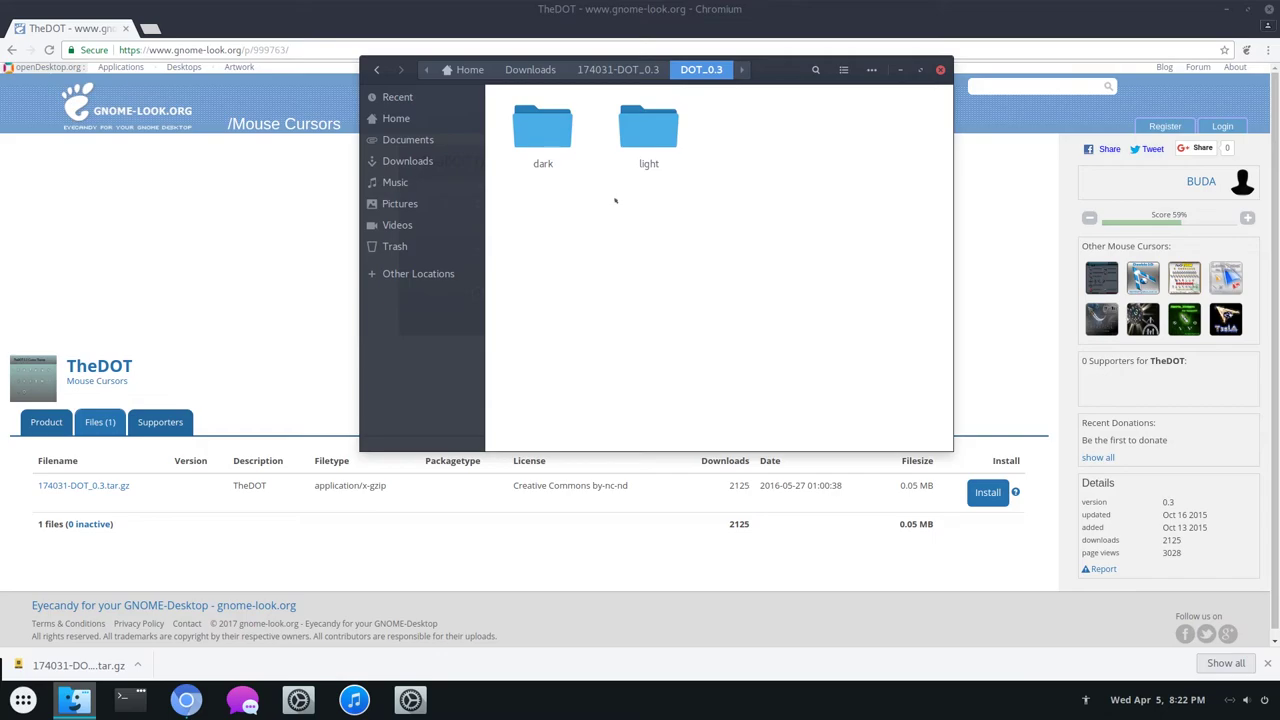
- Rename the light folder to theDOT-Light and bring up the folder's context menu
click(651, 130)
key(F2)
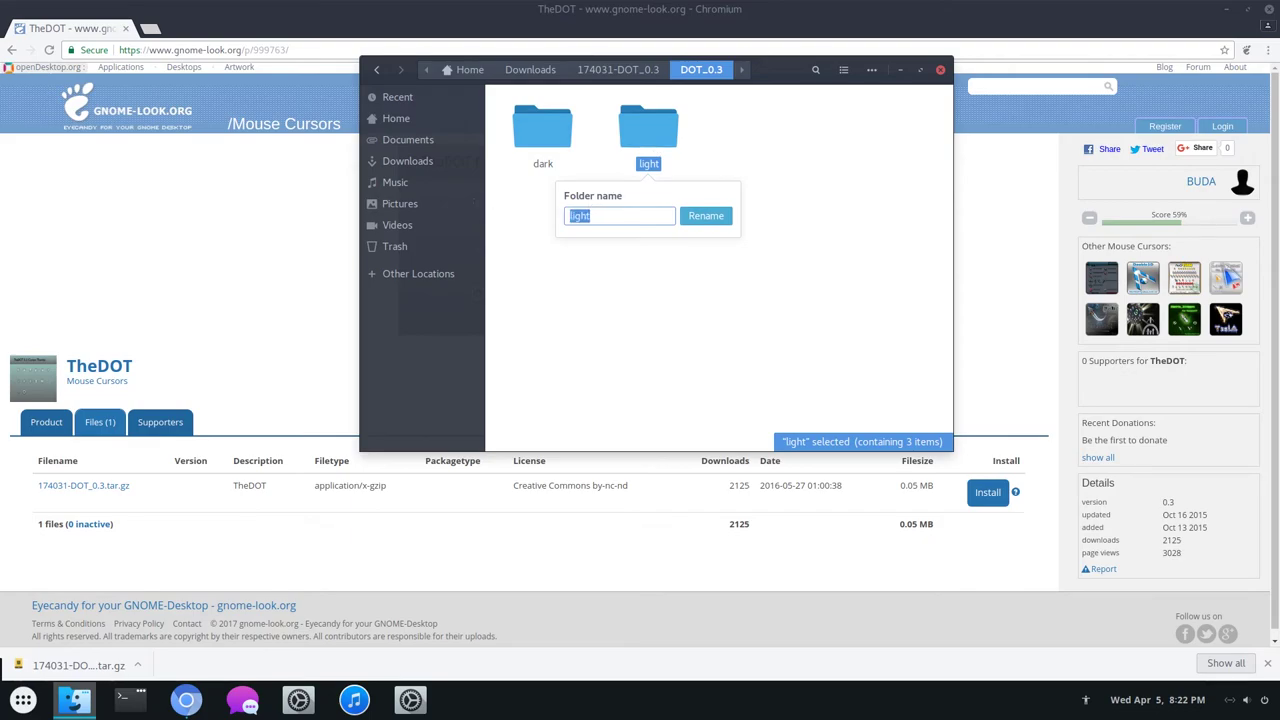
text(theDOT-Light)
key(Return)
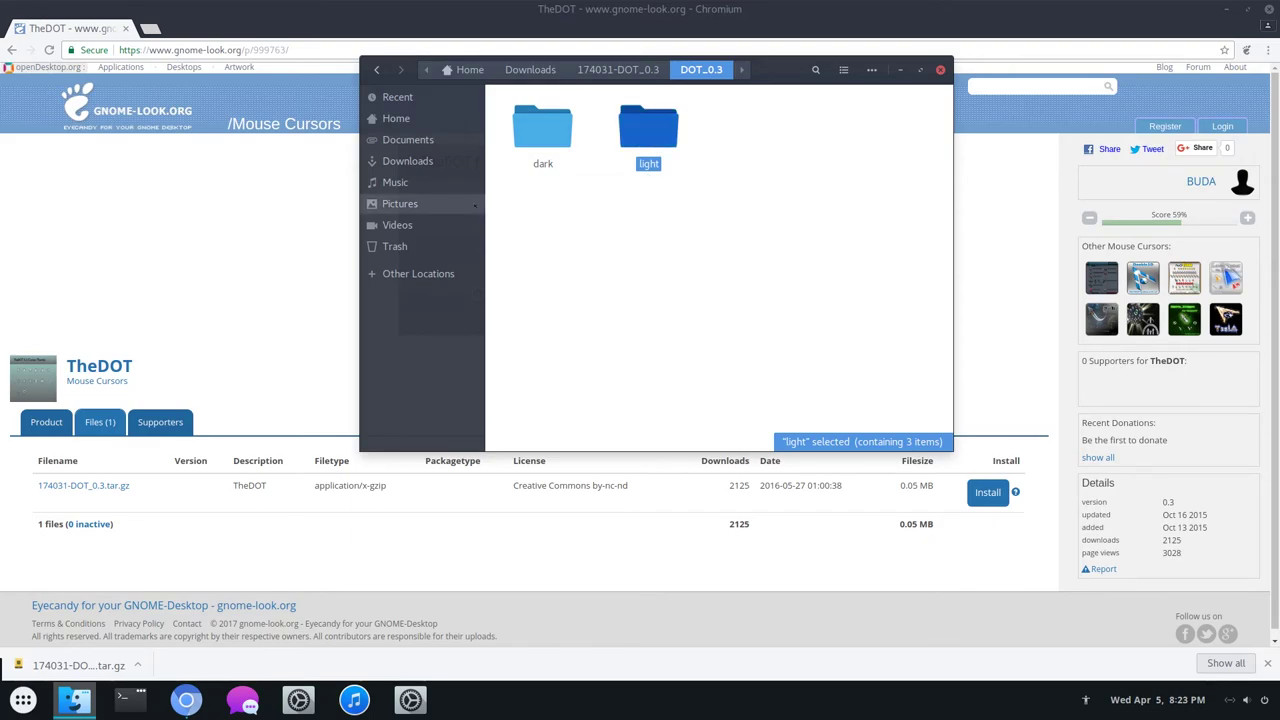
click(686, 232)
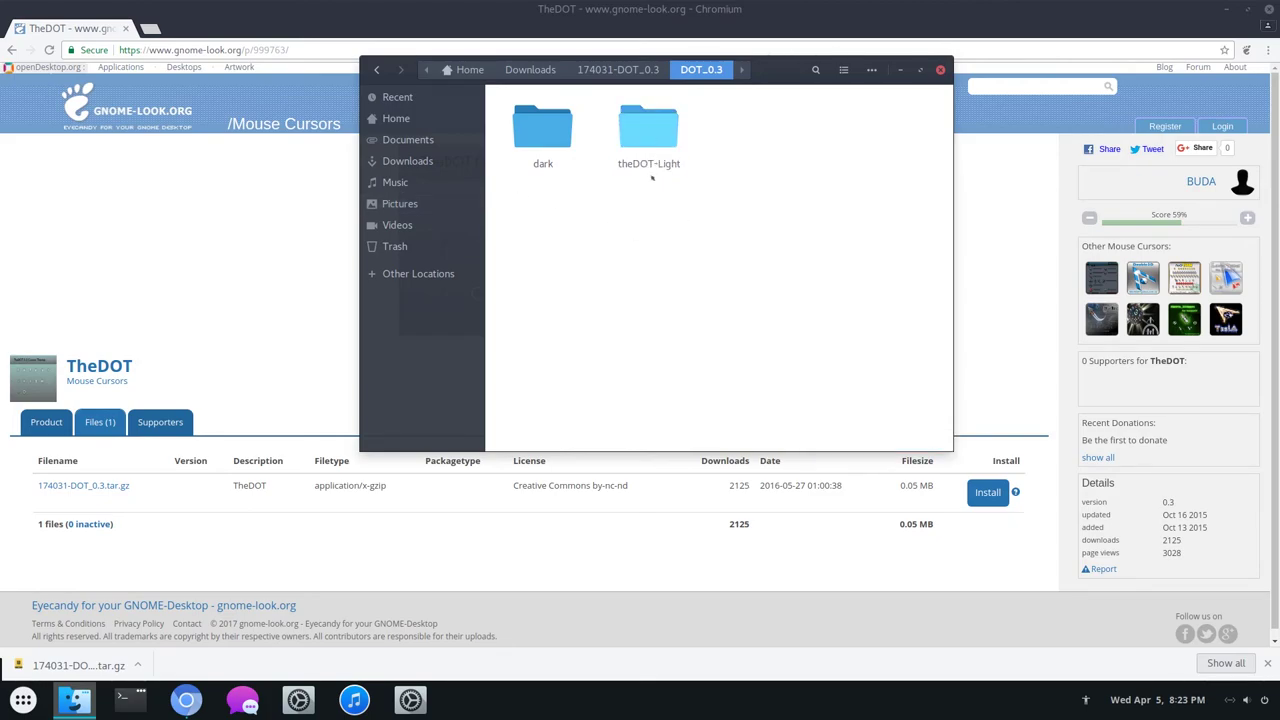
drag(740, 228, 675, 250)
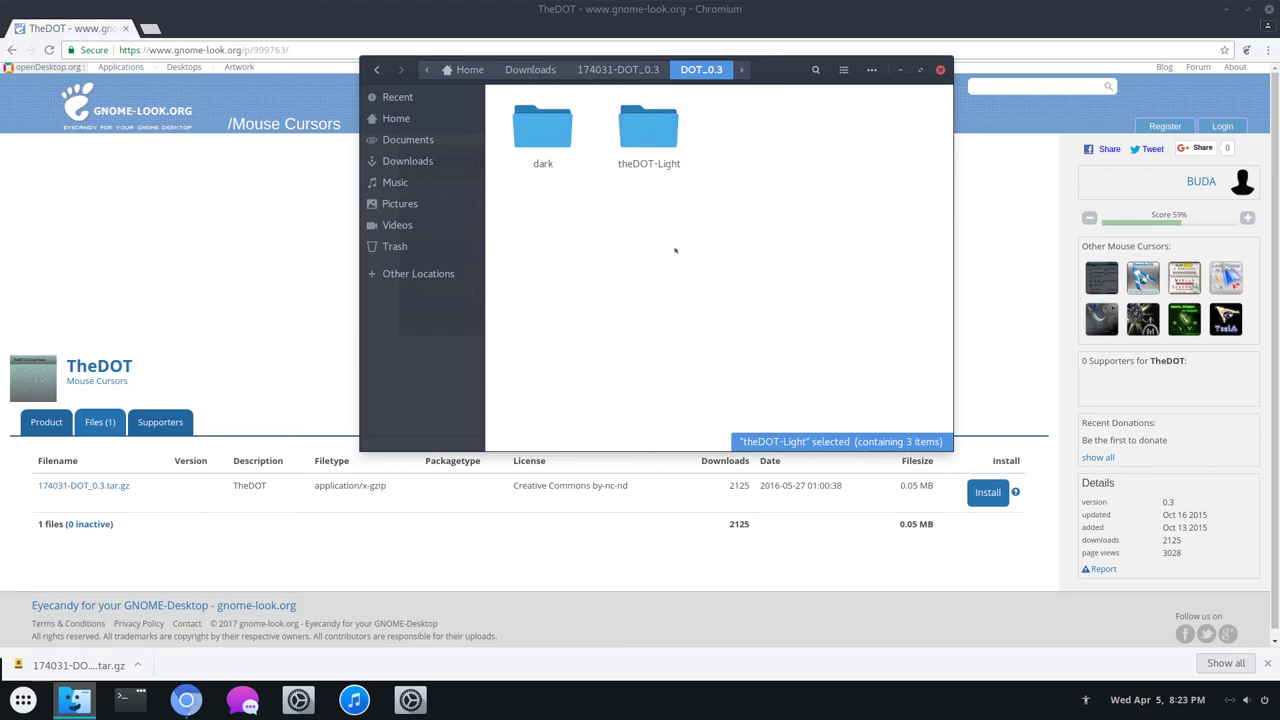
right_click(662, 190)
- Open a terminal in DOT_0.3, after checking the theDOT-Light folder's contents
click(759, 330)
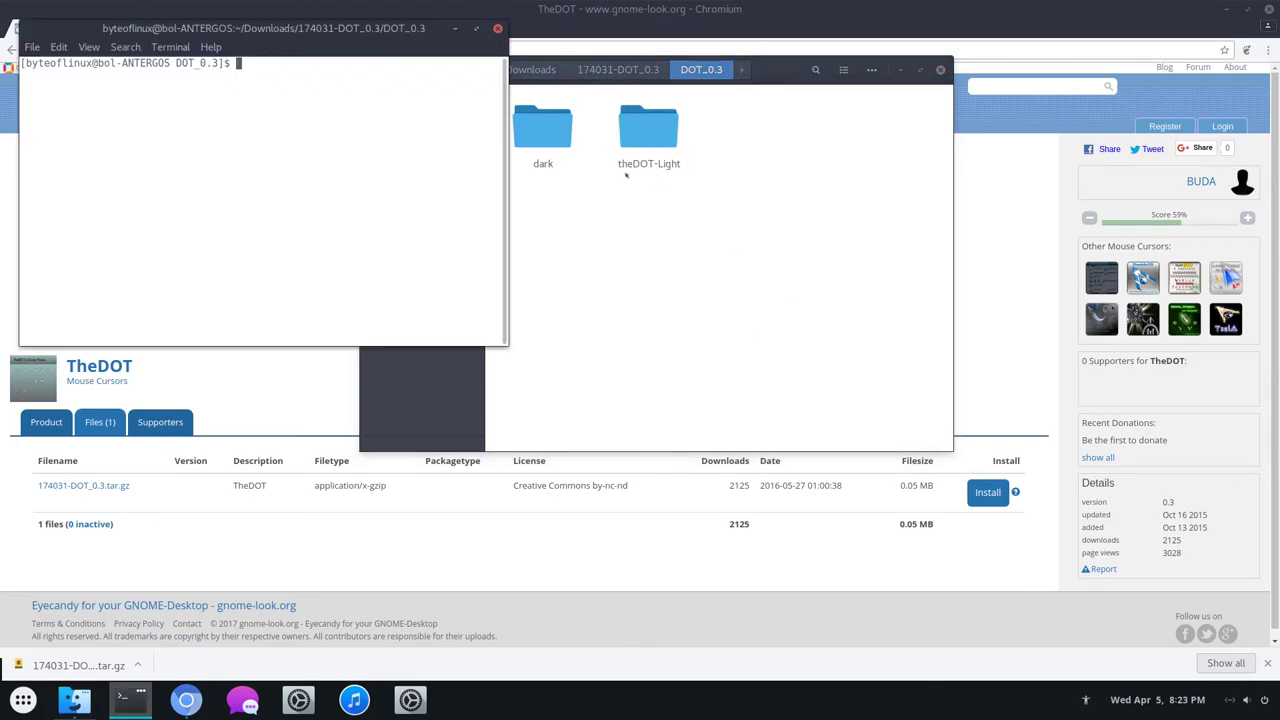
double_click(640, 122)
key(alt+Up)
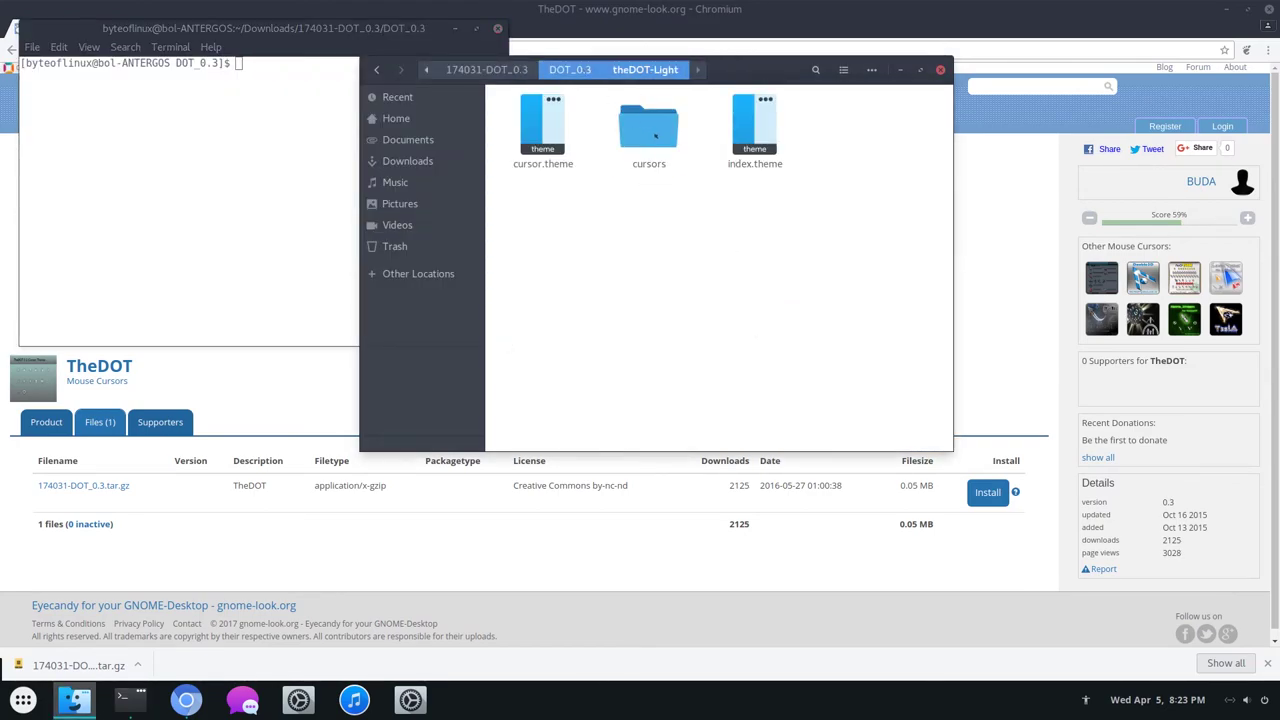
key(F2)
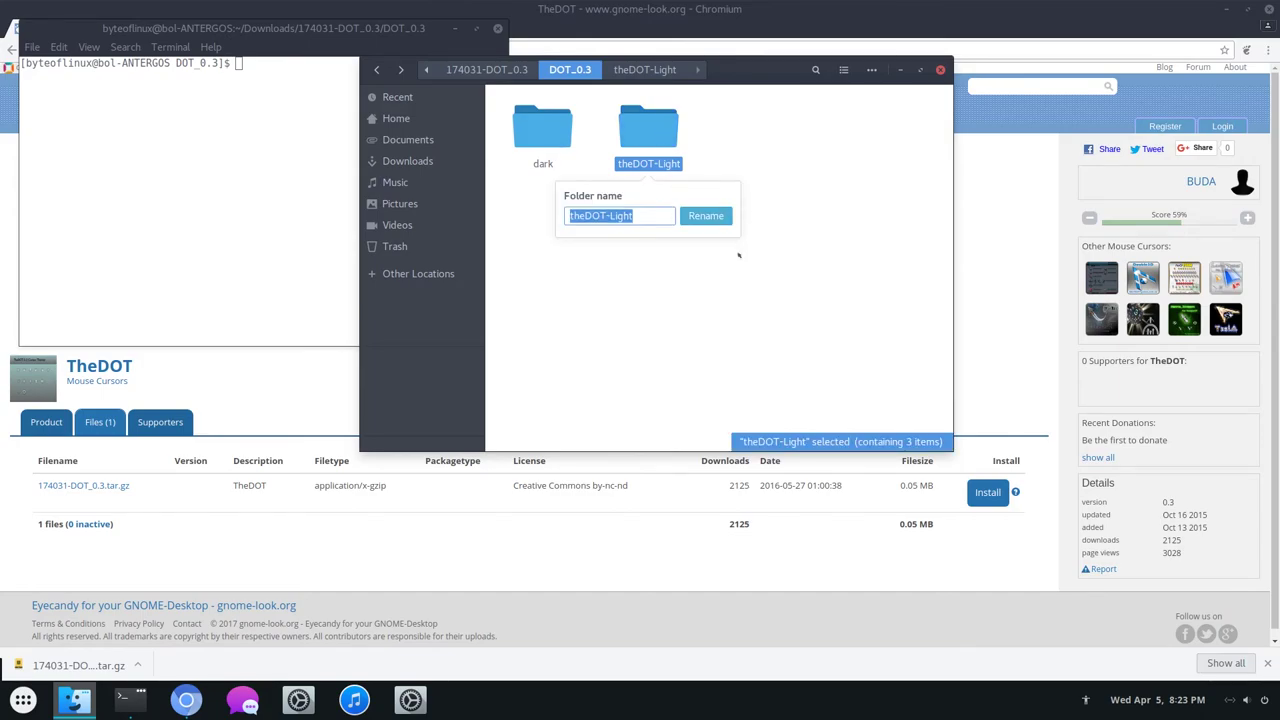
key(Escape)
- Run sudo cp -r theDOT-Light /usr/share/icons and enter the administrator password
click(301, 203)
text(sudo cp -r )
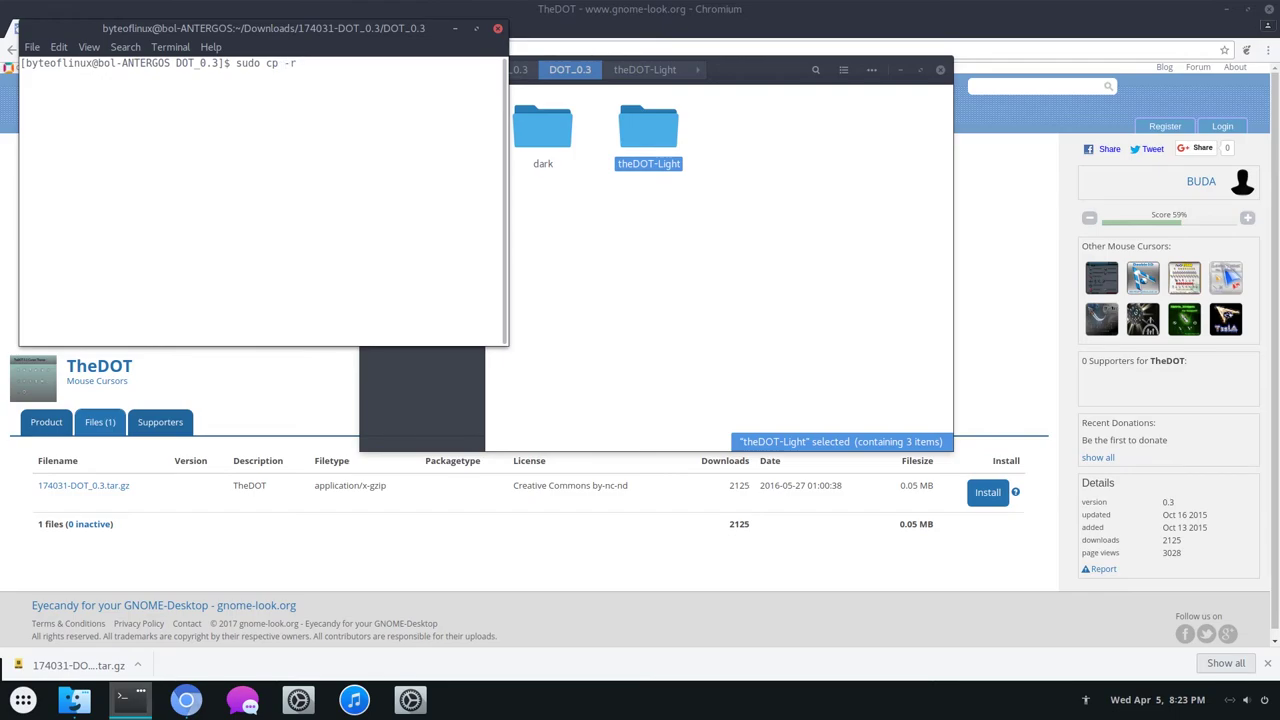
text(theDOT-Light /)
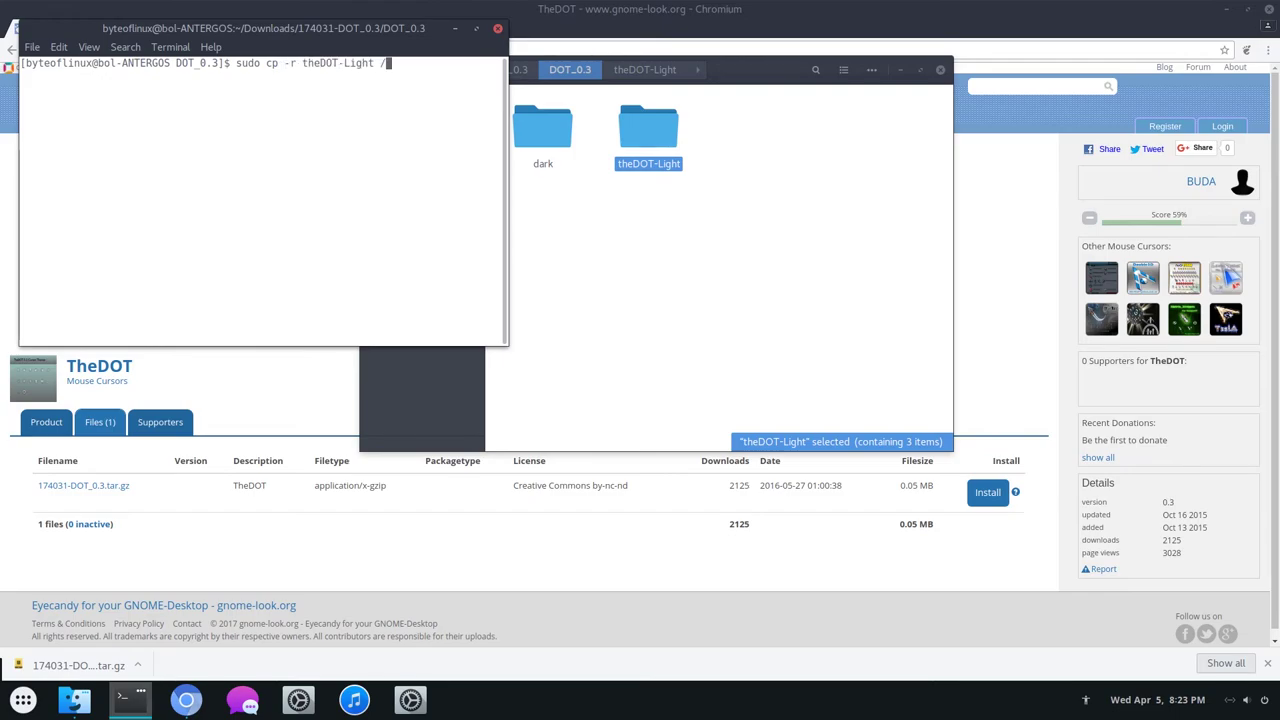
text(usr/share/icons)
key(Return)
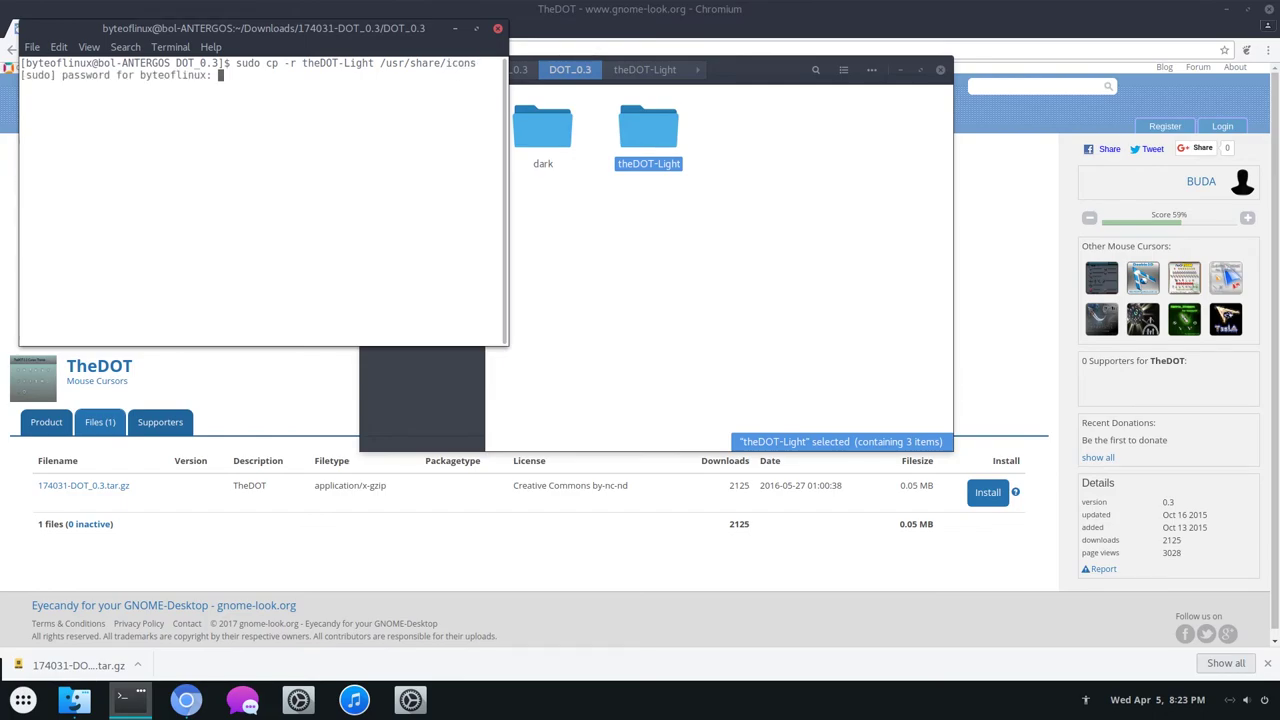
key(Return)
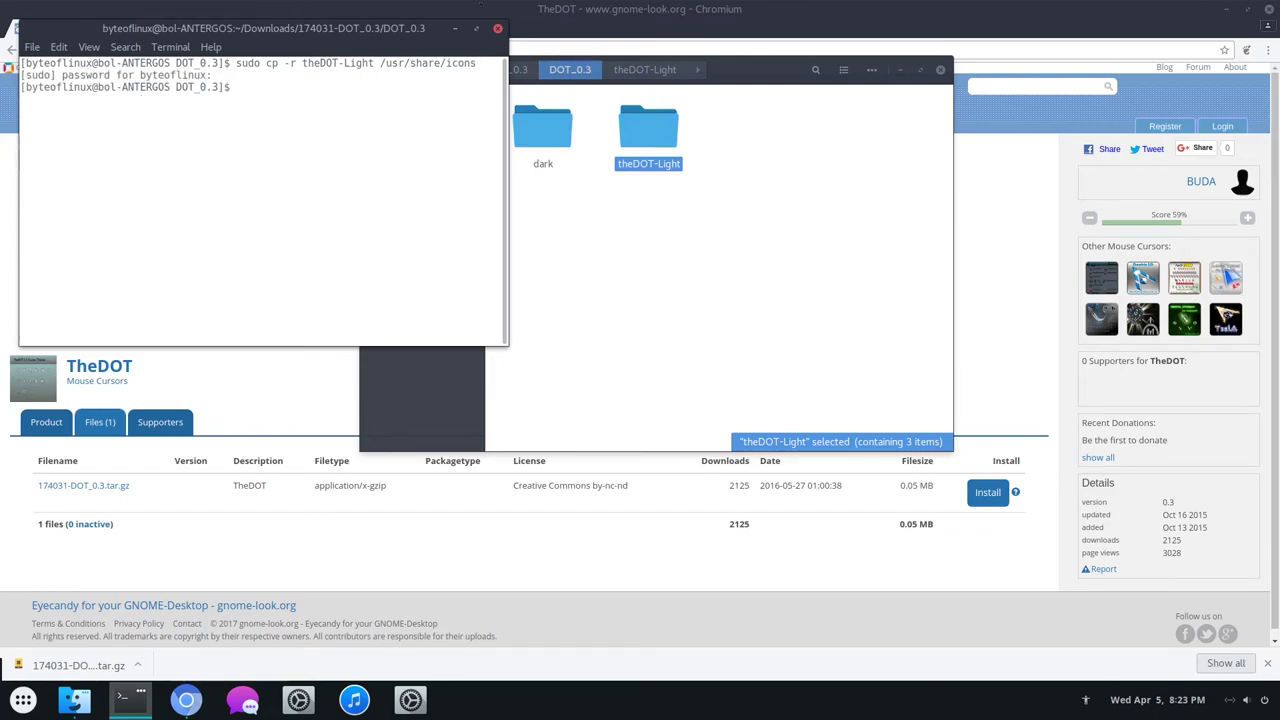
- Close the Terminal and Files windows
click(497, 28)
click(734, 286)
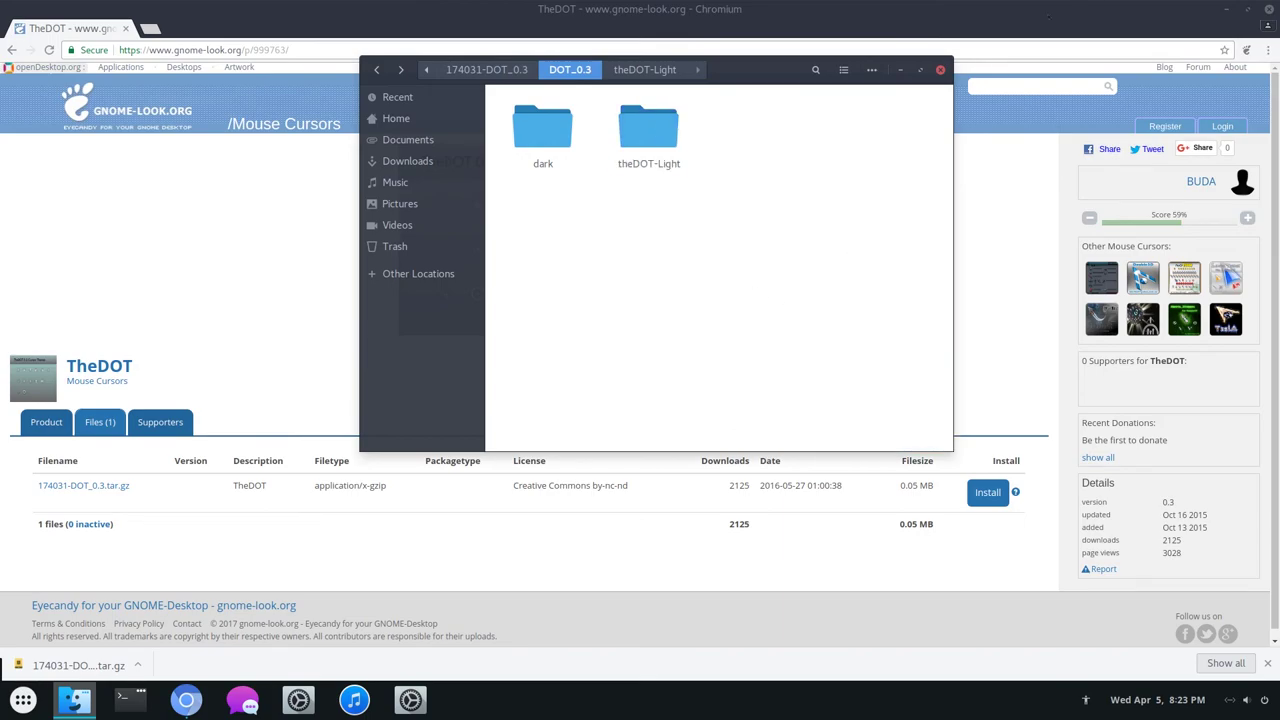
click(940, 69)
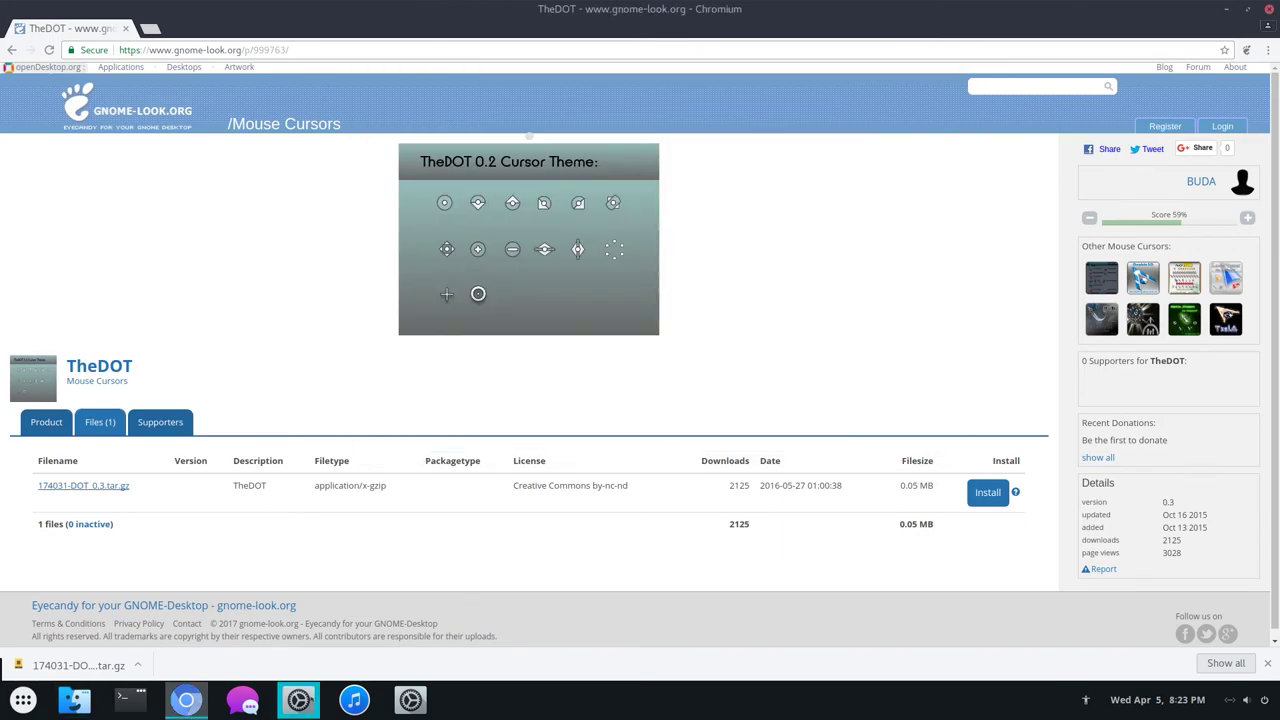
- Confirm Tweaks shows Cursor: TheDOT-Light, then minimise Tweaks and Chromium
click(298, 700)
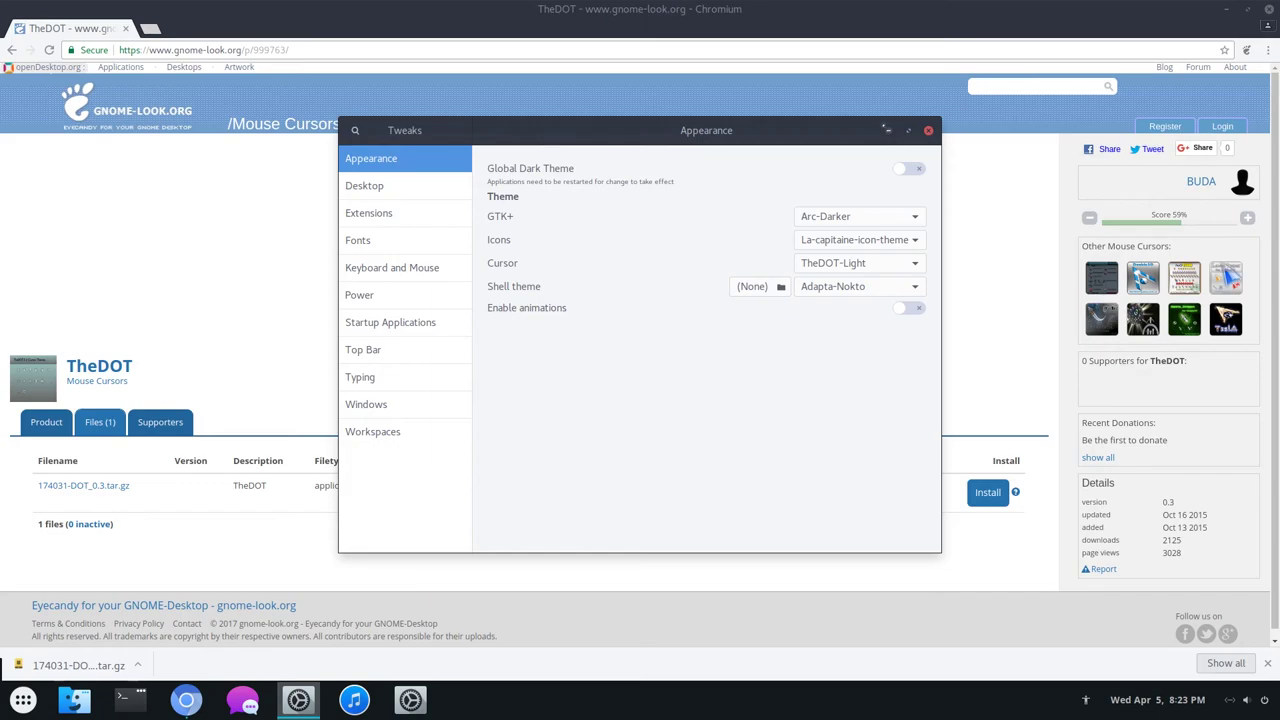
click(886, 130)
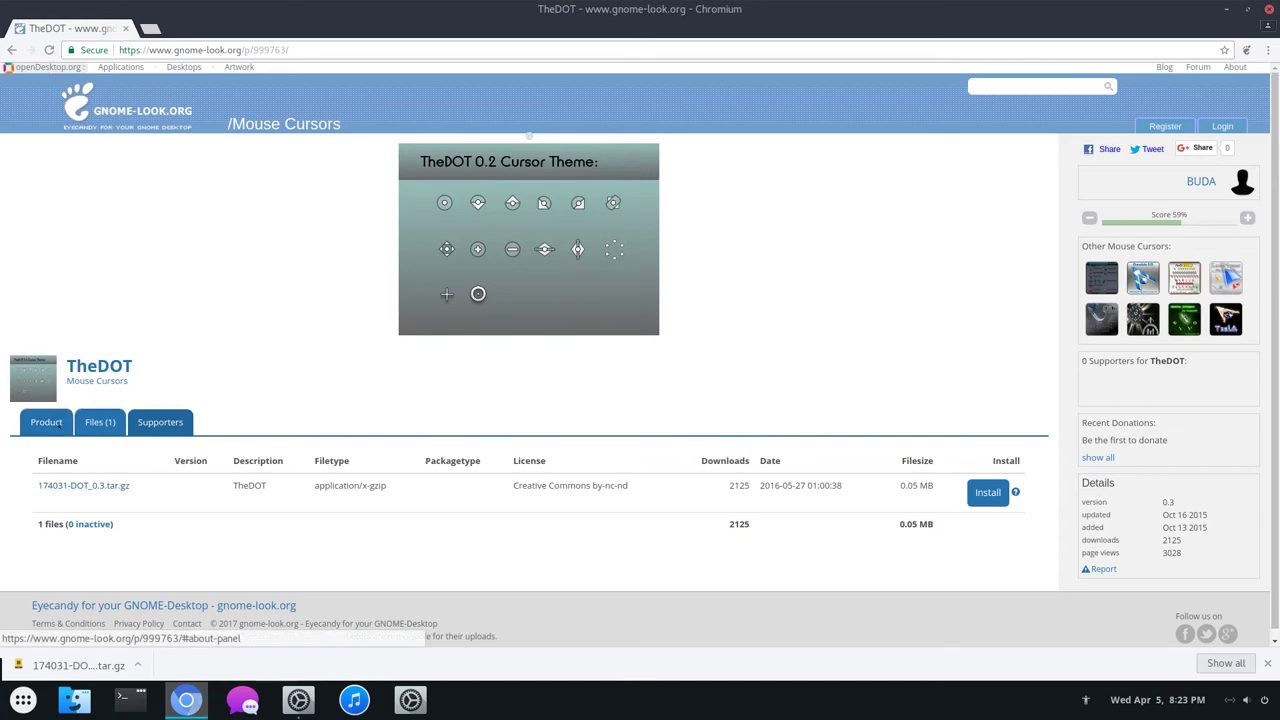
click(46, 422)
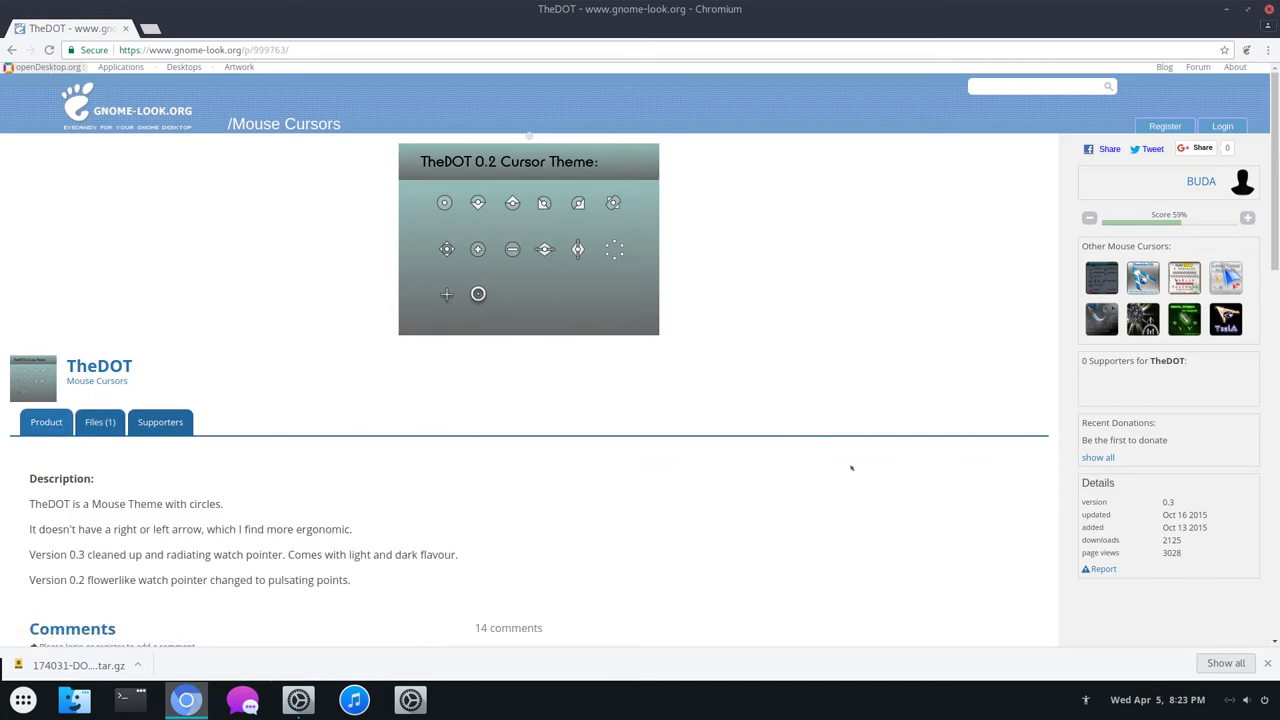
scroll(713, 301, down, 1)
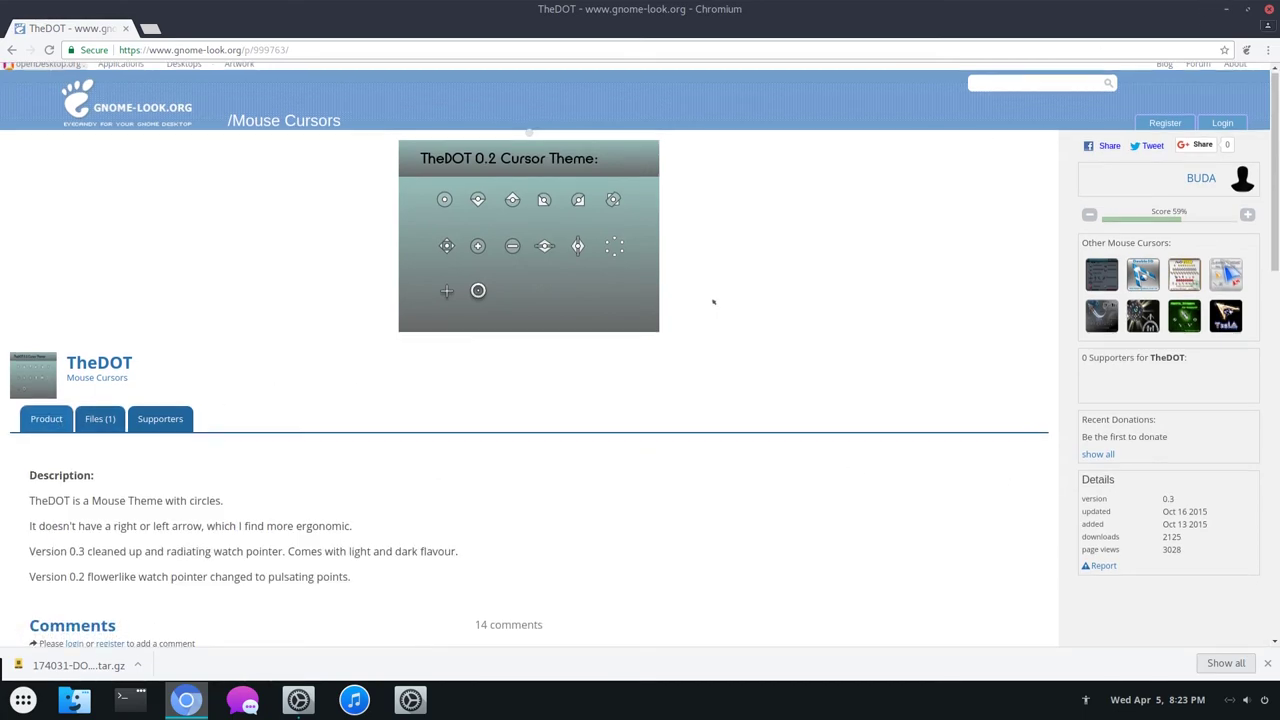
scroll(713, 301, down, 2)
click(1226, 9)
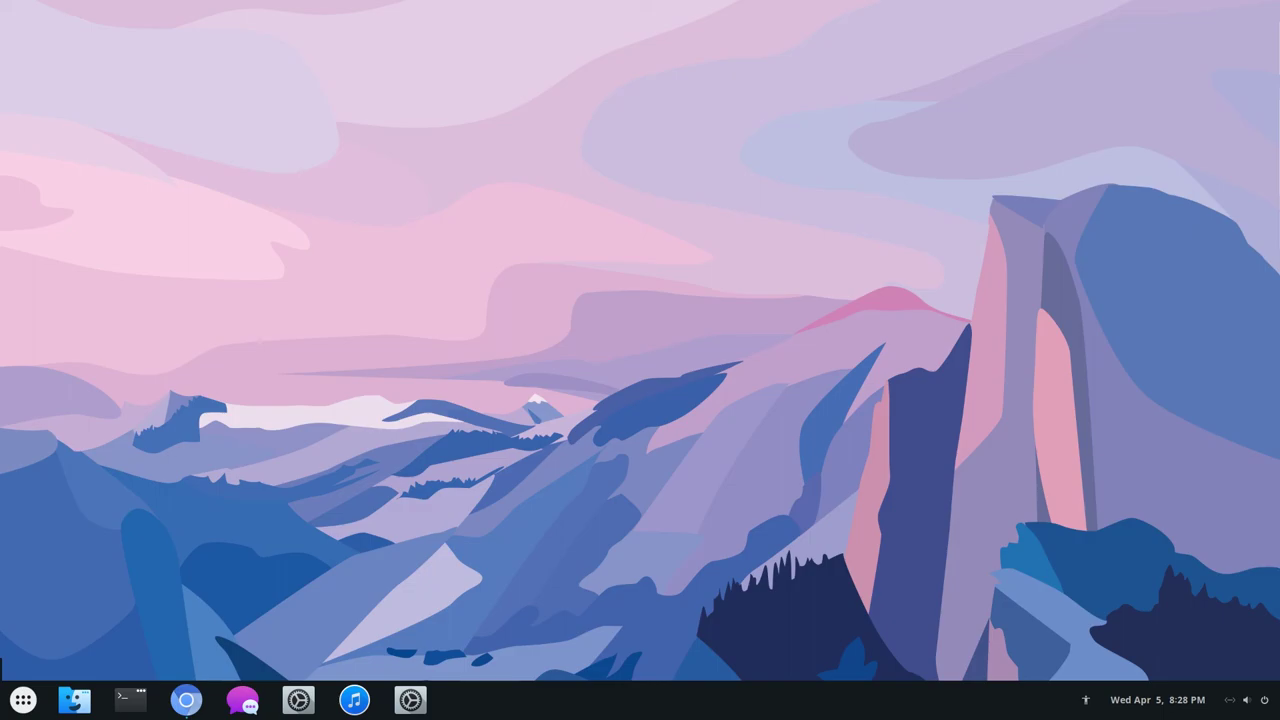
- Browse the Mouse Cursors category on gnome-look.org, then minimise Chromium
click(186, 700)
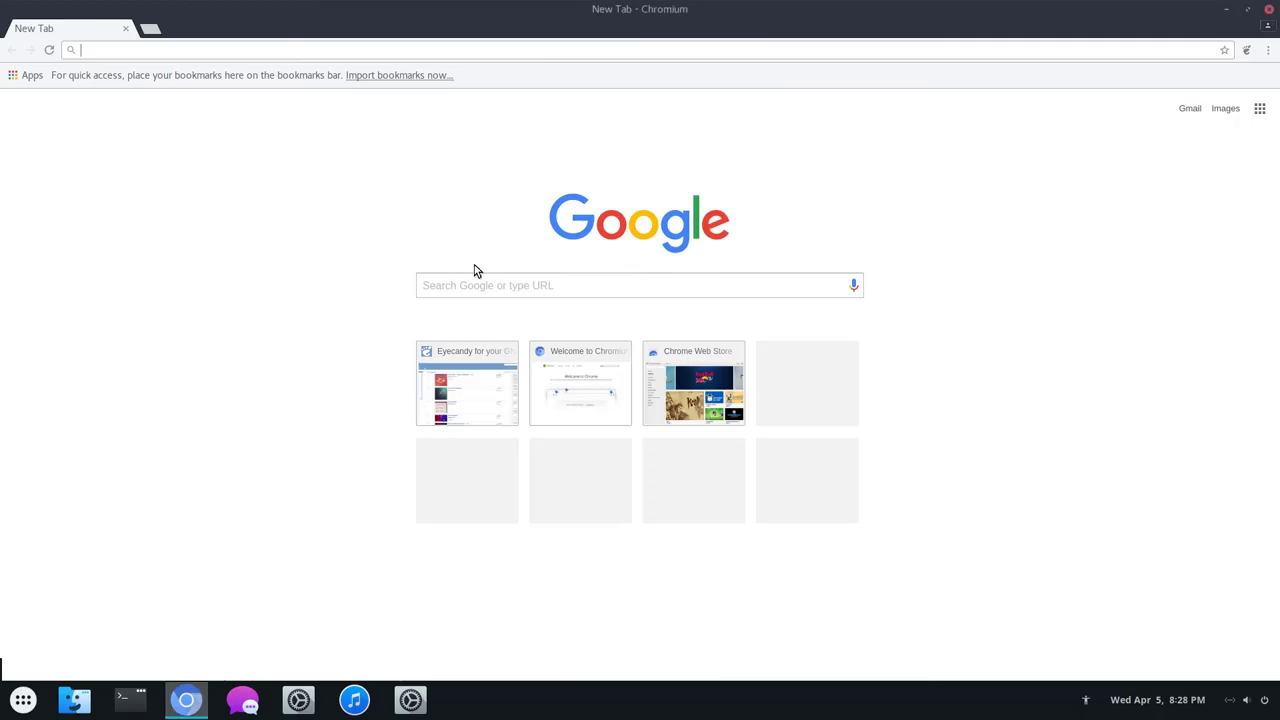
text(gnome-look.org)
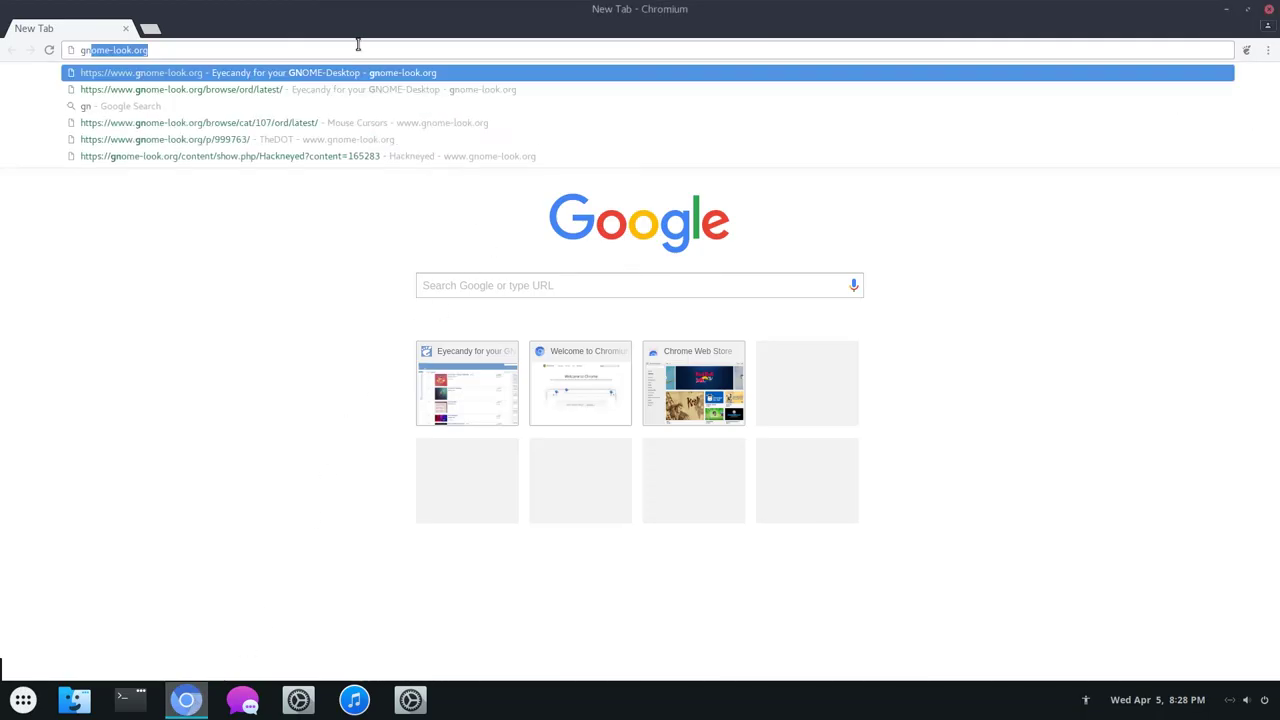
key(Return)
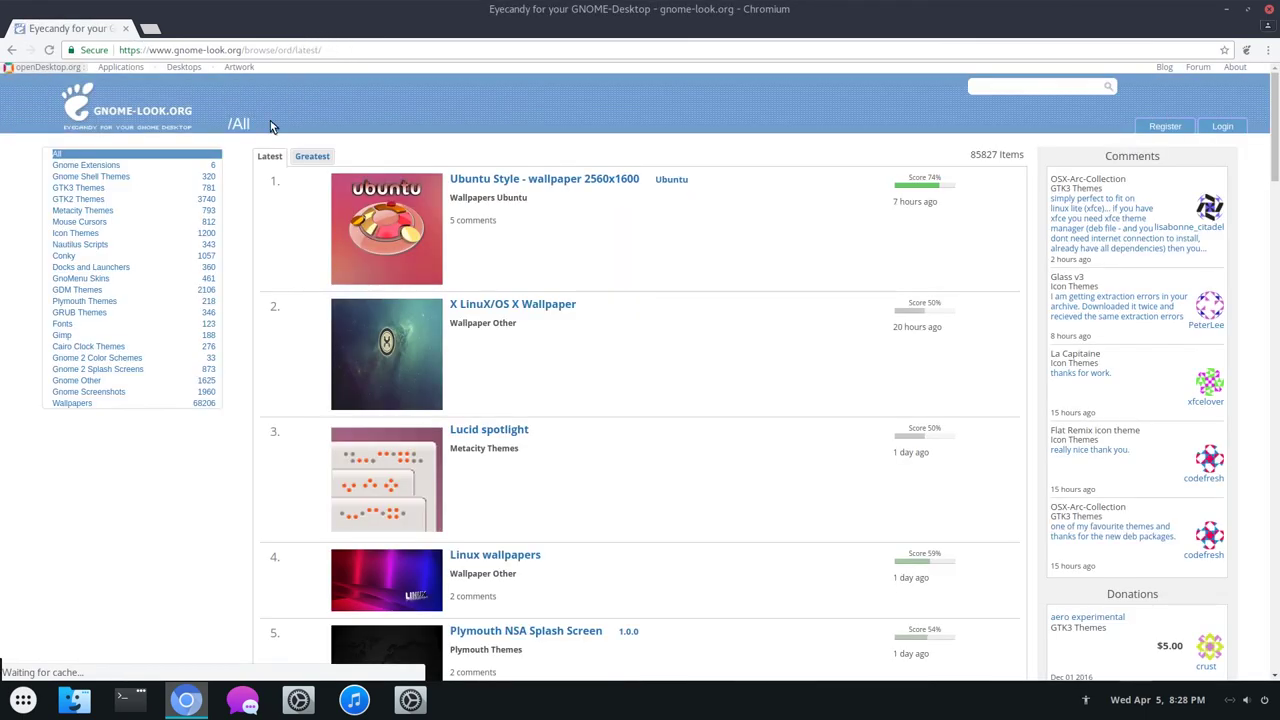
click(60, 221)
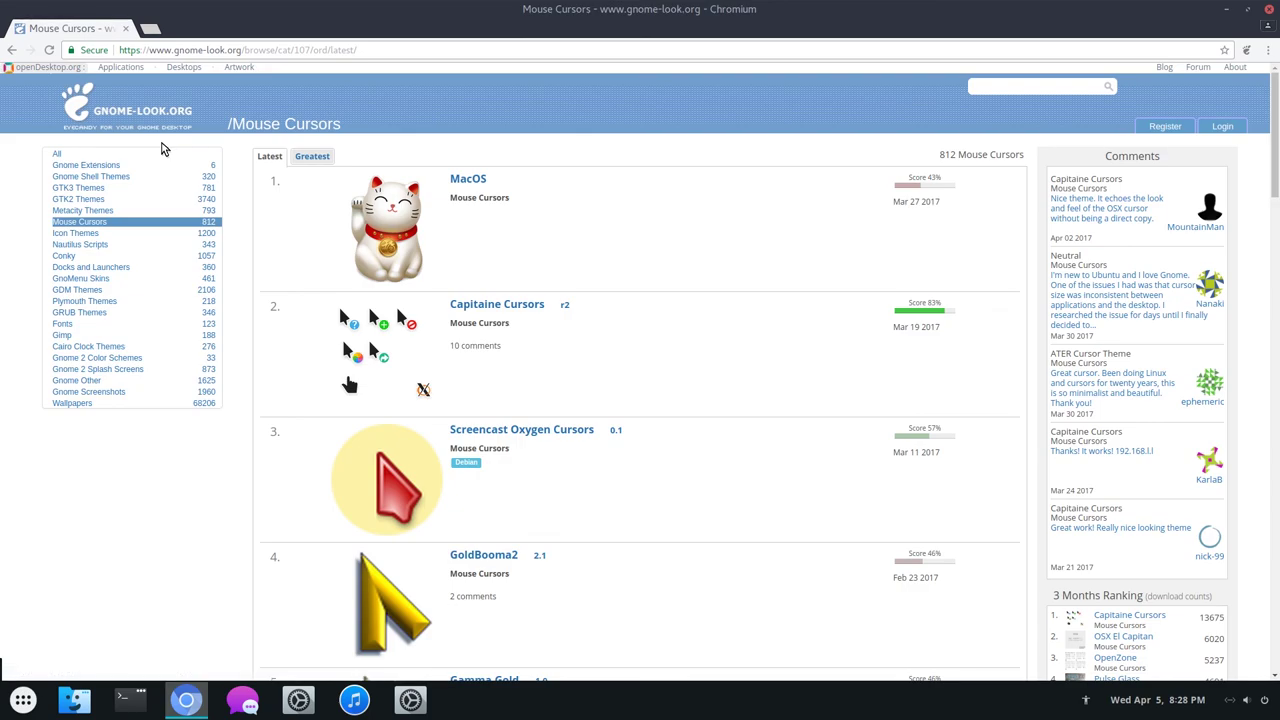
scroll(379, 252, down, 4)
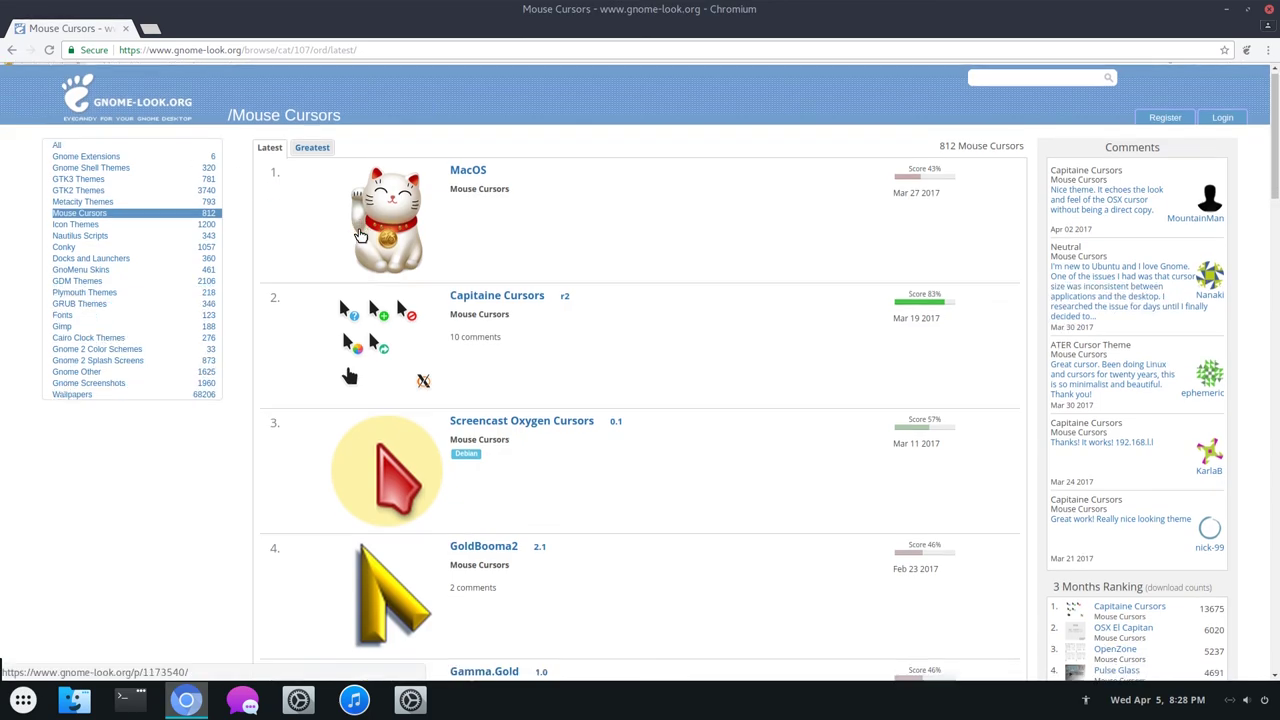
scroll(430, 300, down, 2)
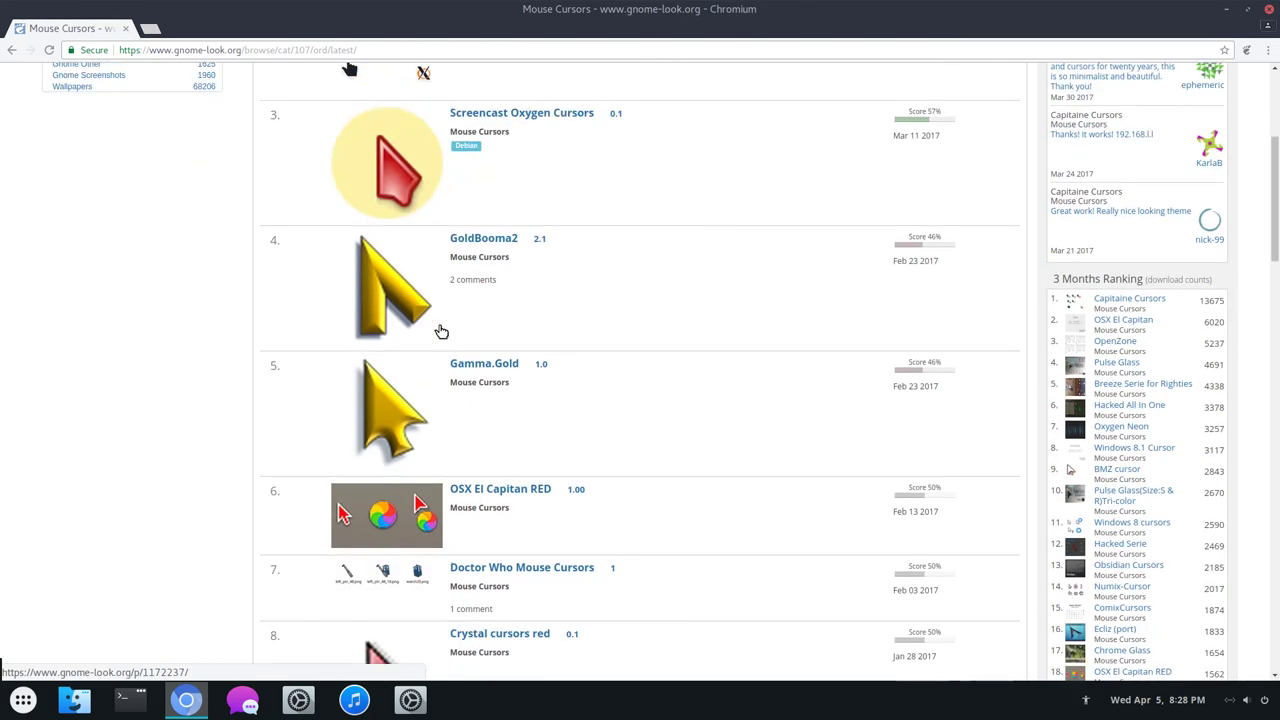
scroll(487, 348, down, 3)
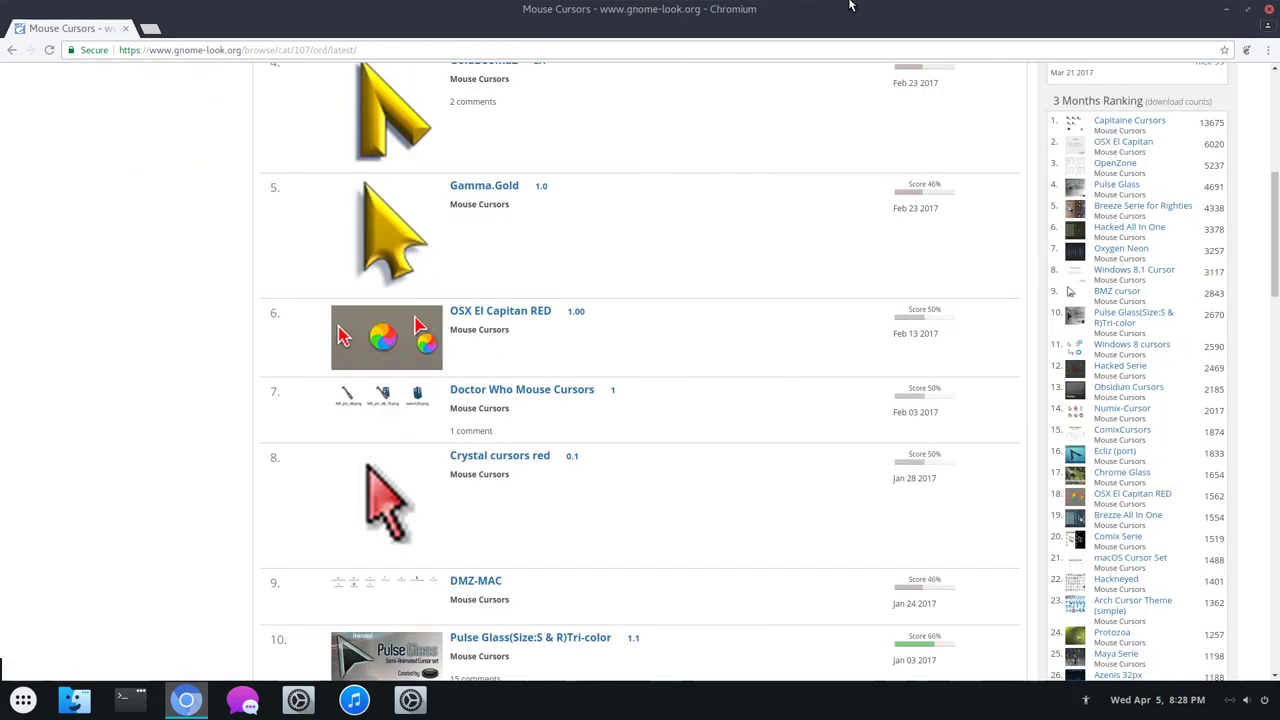
click(1229, 8)
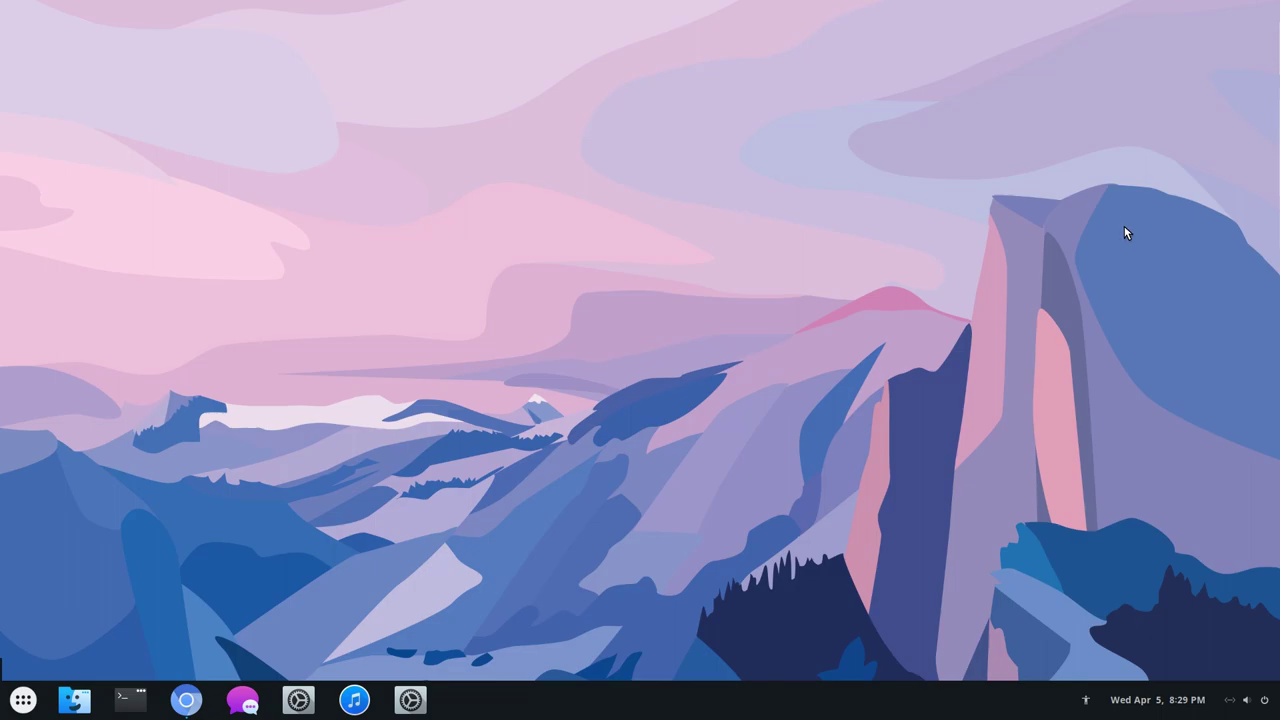
- Power off the computer from the top-bar system menu
click(1262, 700)
click(1231, 655)
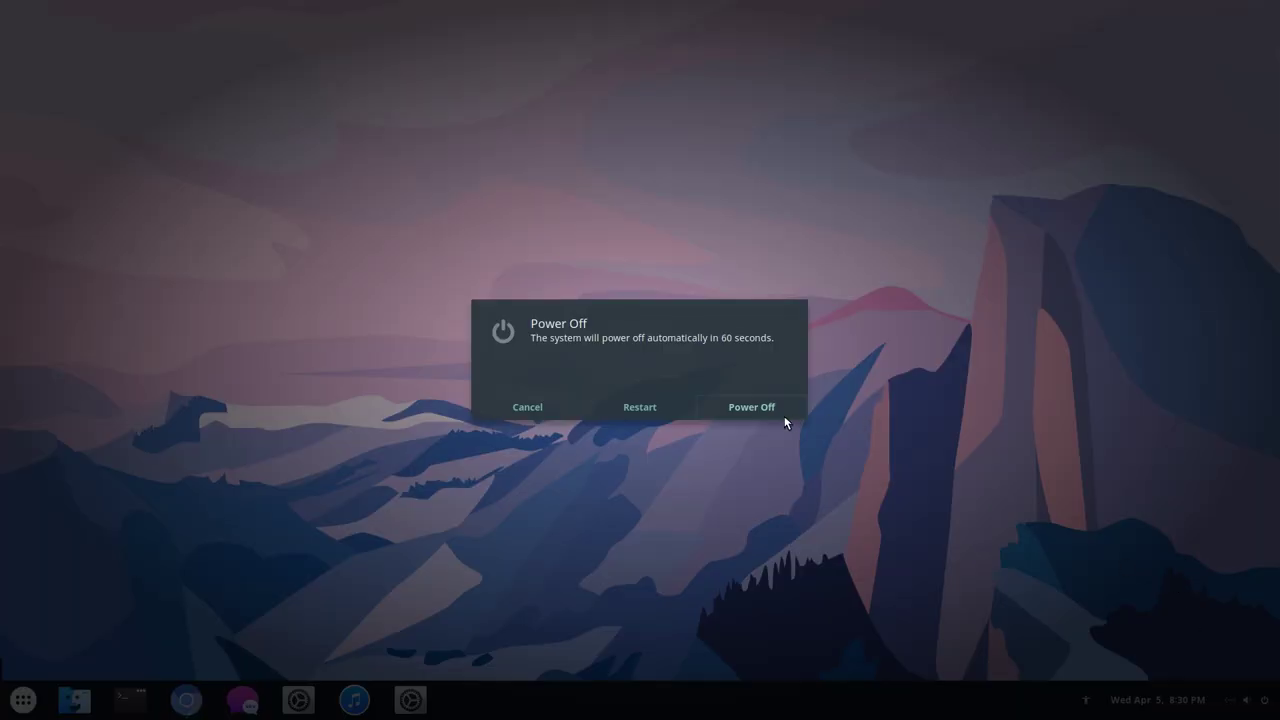